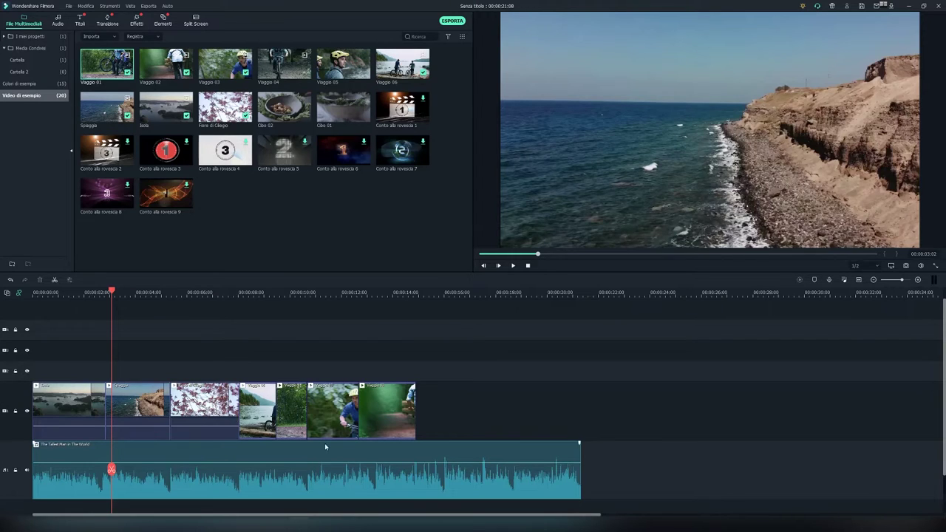
- Hide and show the main video track again, and lock and unlock it
{"action": "left_click", "coordinate": [27, 412]}
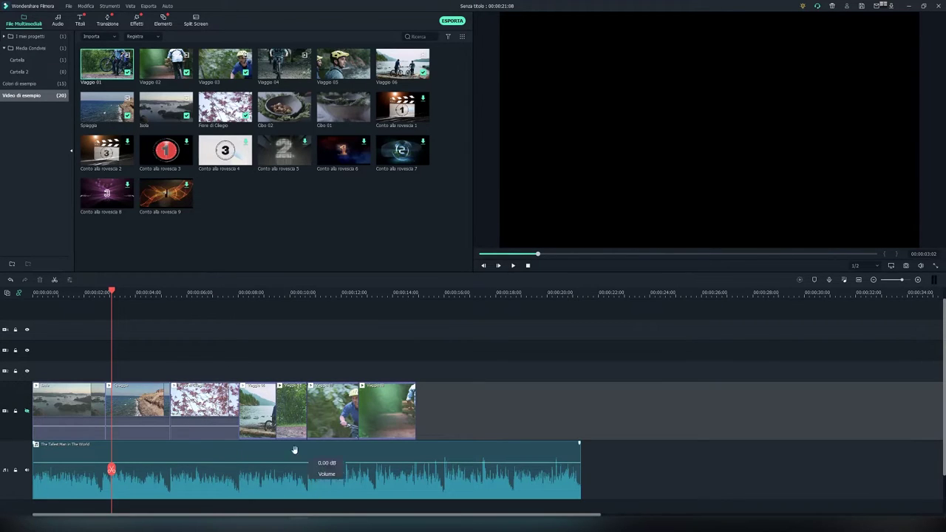
{"action": "left_click", "coordinate": [26, 414]}
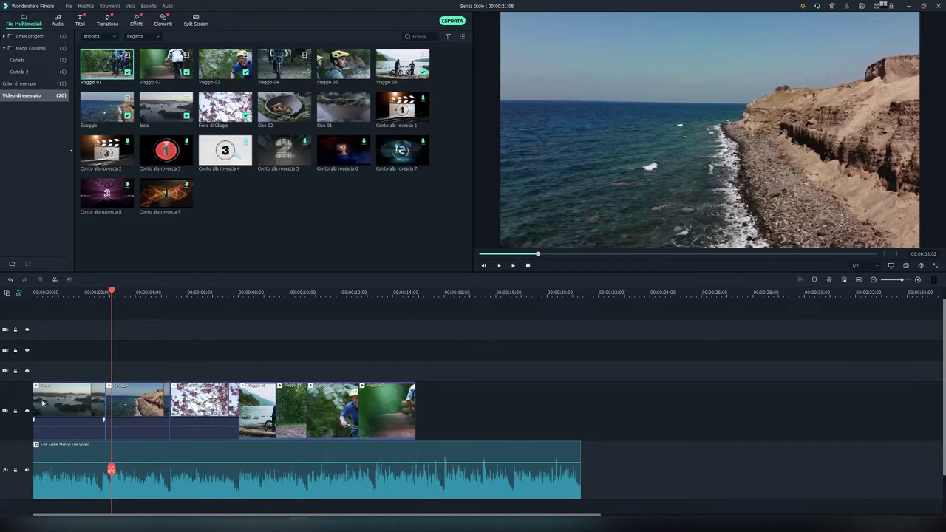
{"action": "left_click", "coordinate": [16, 412]}
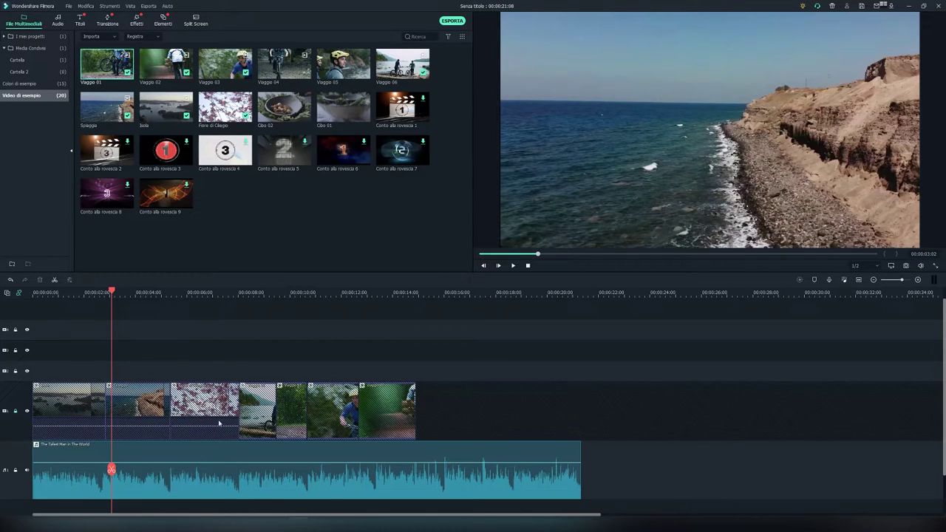
{"action": "left_click", "coordinate": [16, 411]}
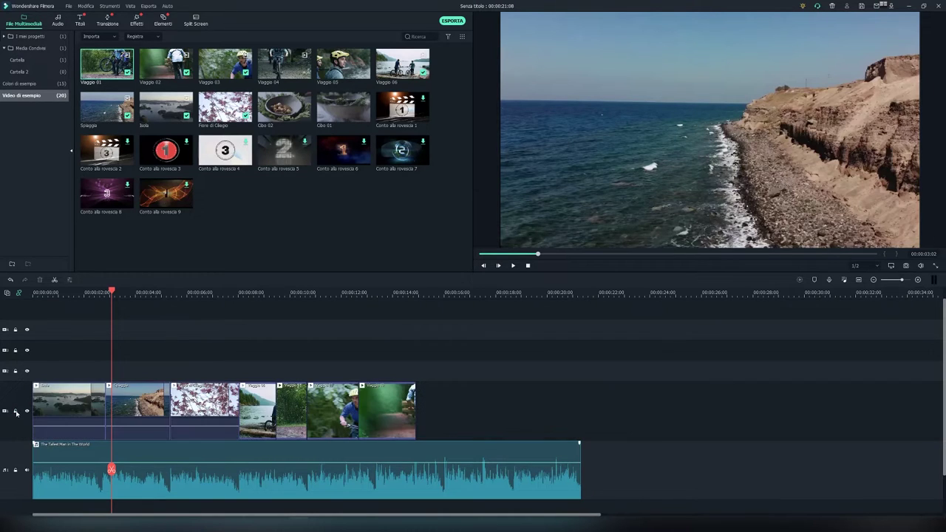
- Delete all empty tracks from the timeline
{"action": "right_click", "coordinate": [18, 315]}
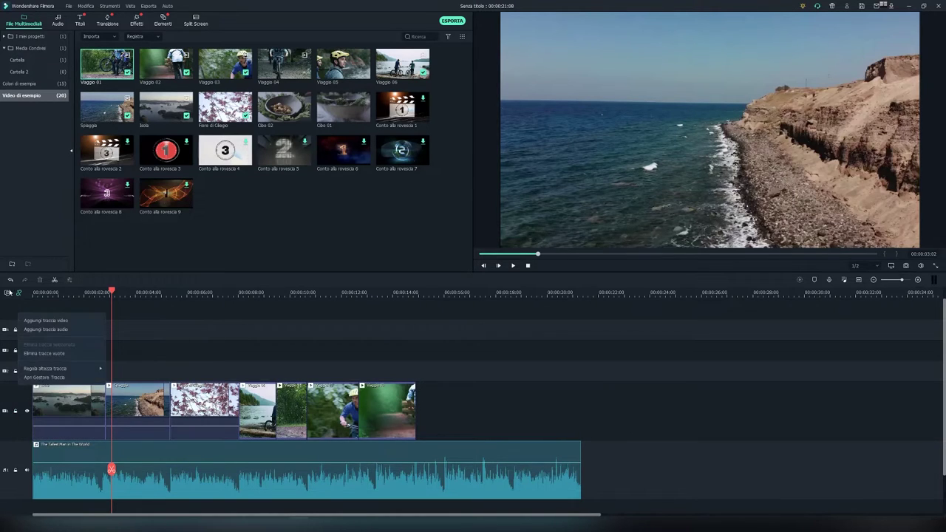
{"action": "left_click", "coordinate": [8, 293]}
{"action": "left_click", "coordinate": [8, 293]}
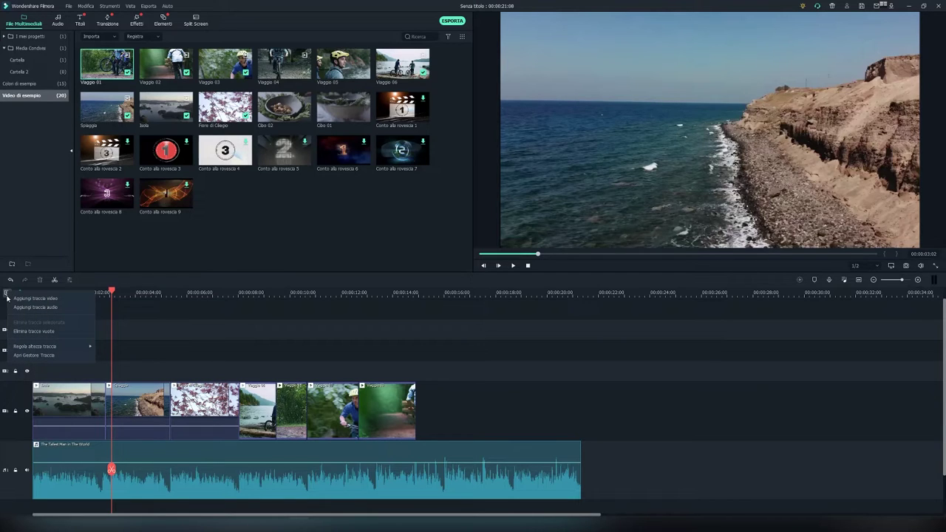
{"action": "left_click", "coordinate": [52, 333]}
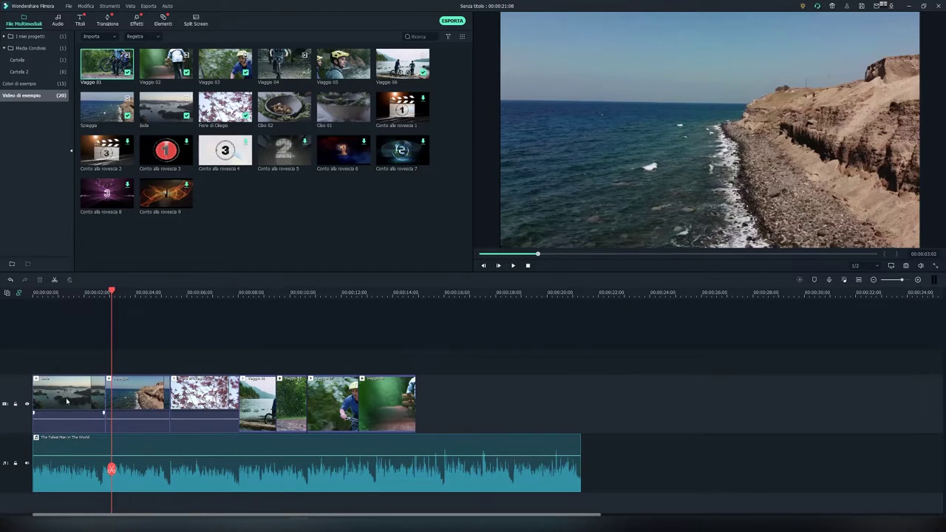
- Set the height of the timeline tracks to Piccola
{"action": "right_click", "coordinate": [44, 361]}
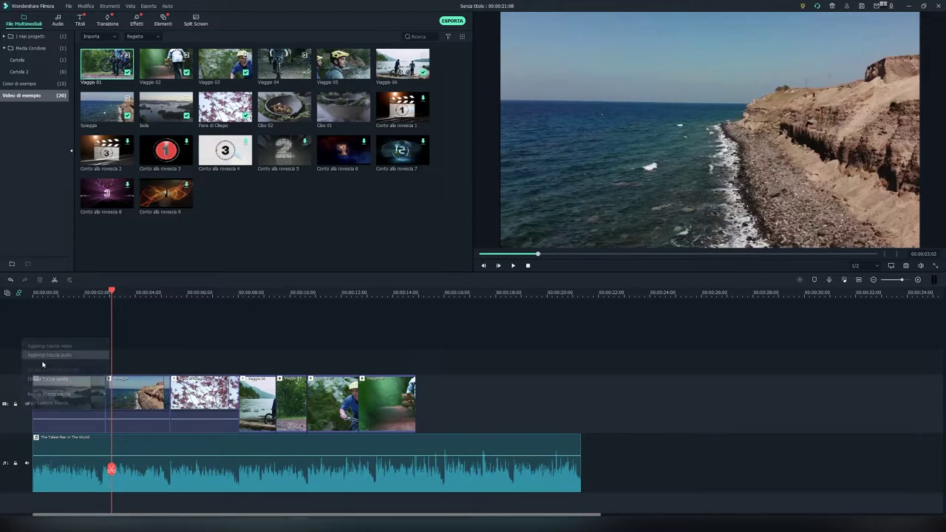
{"action": "mouse_move", "coordinate": [65, 394]}
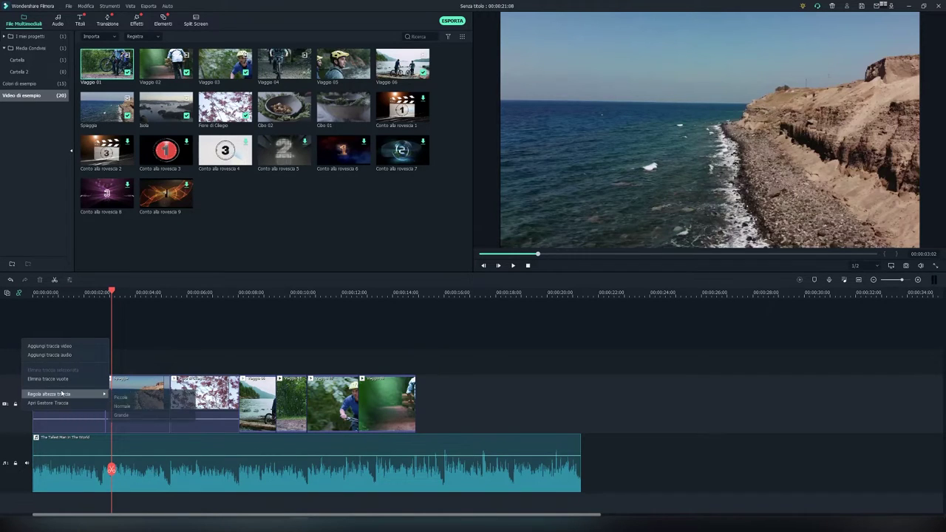
{"action": "left_click", "coordinate": [122, 398]}
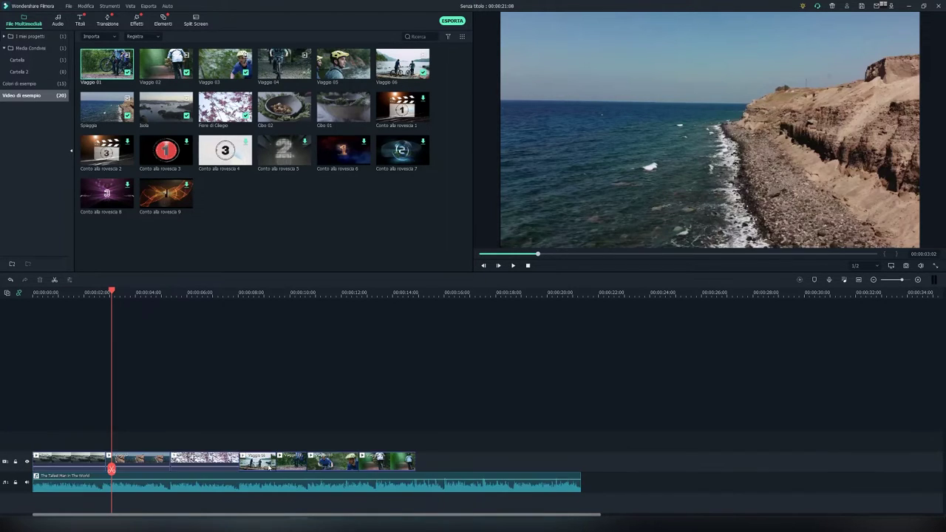
- Enlarge the audio track's height freehand and reset the track heights to Piccola
{"action": "left_click_drag", "start_coordinate": [14, 471], "coordinate": [15, 489]}
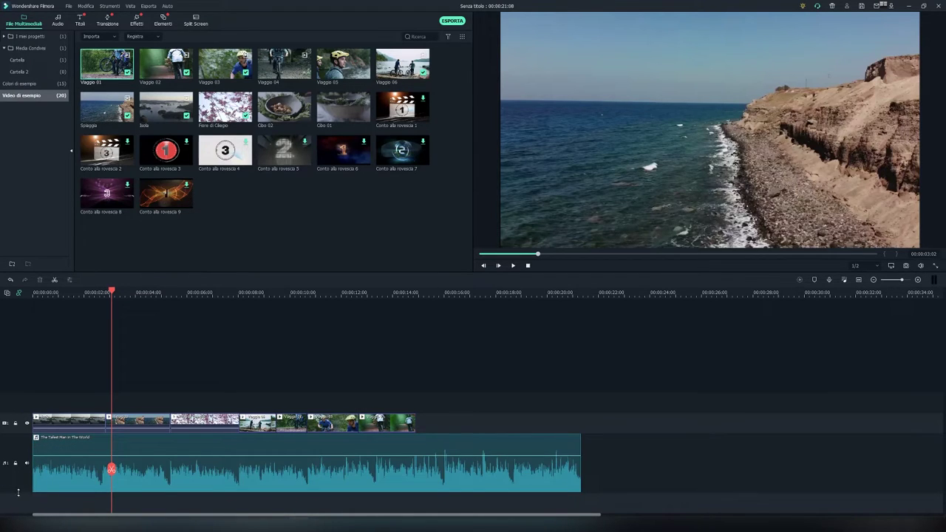
{"action": "scroll", "coordinate": [16, 451], "scroll_direction": "down", "scroll_amount": 1}
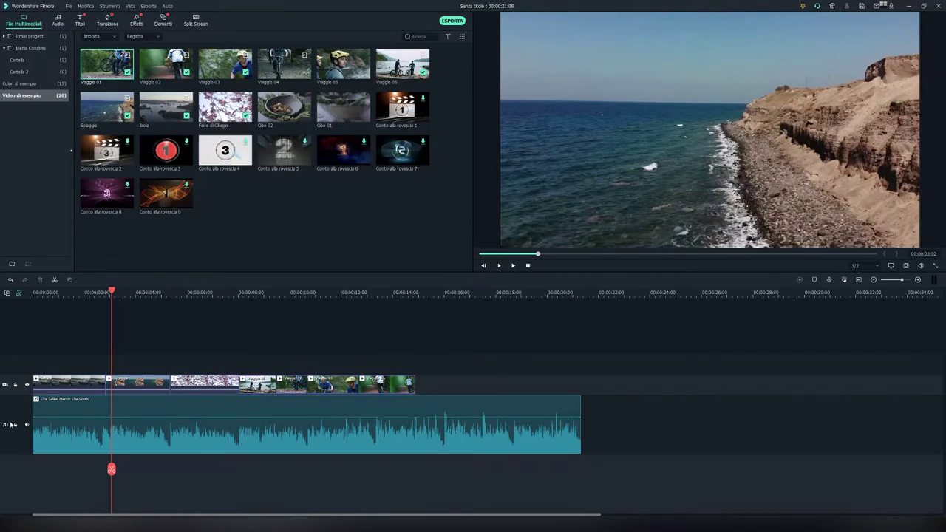
{"action": "right_click", "coordinate": [21, 326]}
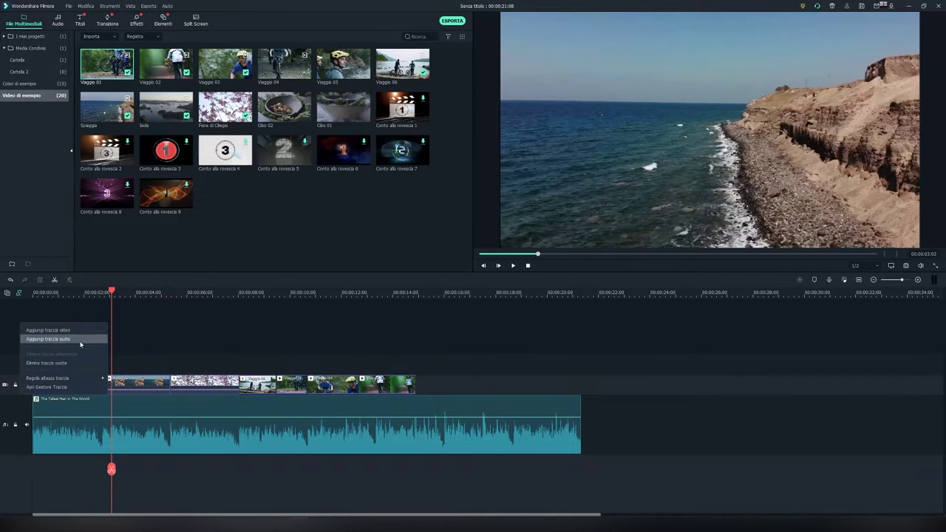
{"action": "mouse_move", "coordinate": [52, 378]}
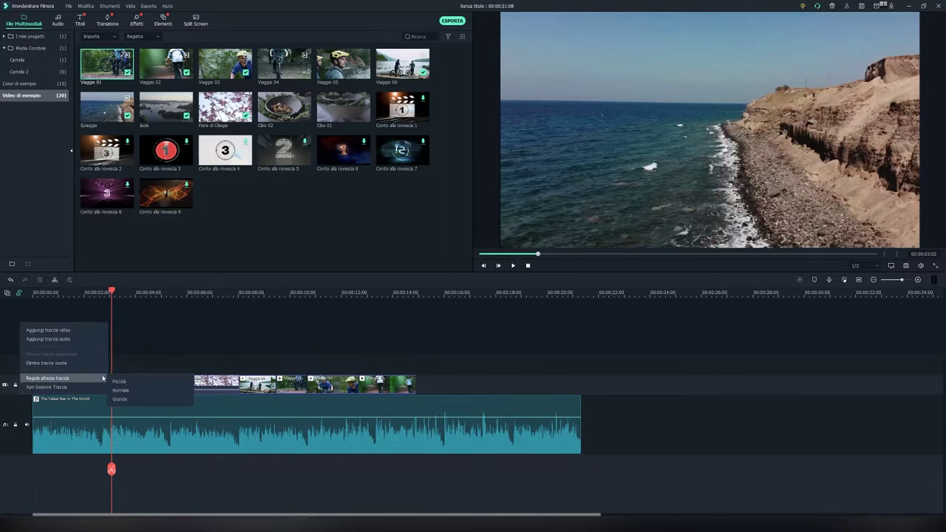
{"action": "left_click", "coordinate": [140, 382]}
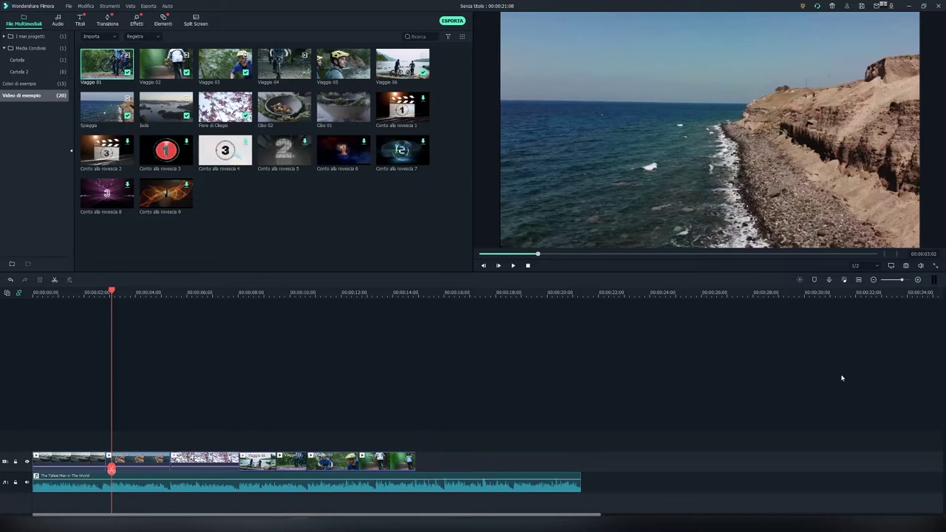
- Split the clips on both tracks at 00:00:05:20 and undo the split
{"action": "left_click_drag", "start_coordinate": [234, 294], "coordinate": [207, 310]}
{"action": "left_click_drag", "start_coordinate": [207, 472], "coordinate": [181, 353]}
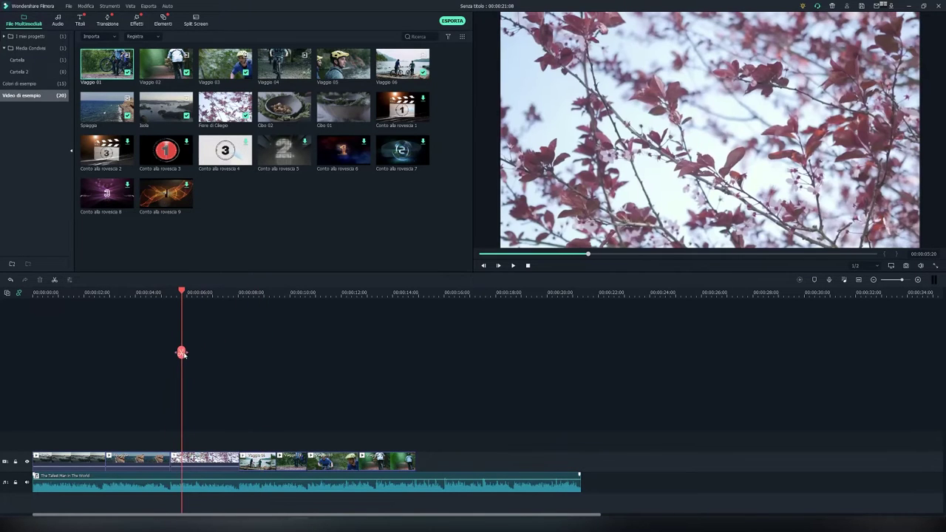
{"action": "left_click", "coordinate": [181, 352]}
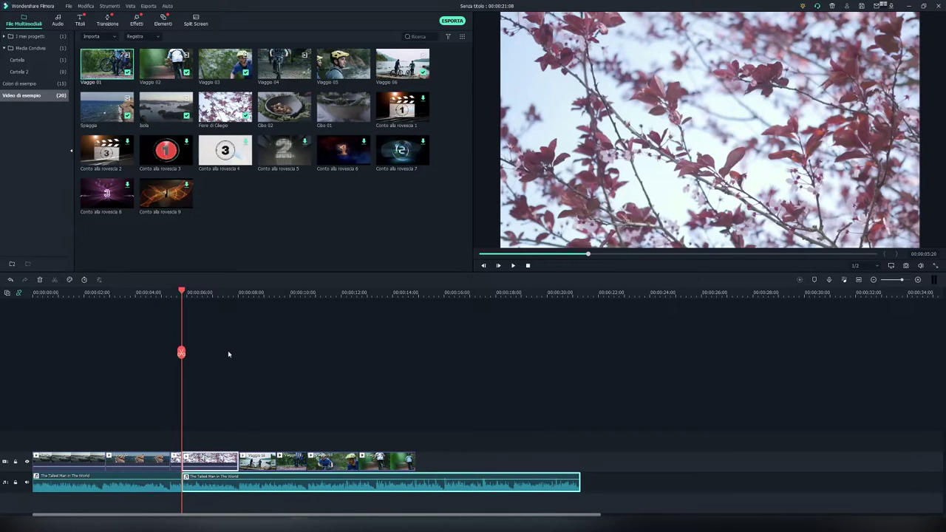
{"action": "key", "text": "ctrl+z"}
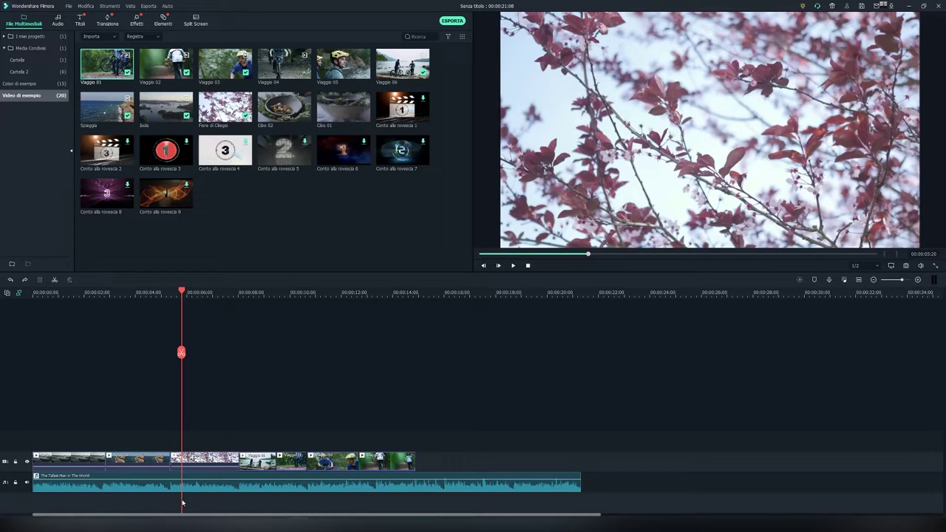
- Split only the cherry blossom video clip at 00:00:07:03 and undo the split
{"action": "left_click_drag", "start_coordinate": [181, 352], "coordinate": [240, 354]}
{"action": "left_click_drag", "start_coordinate": [227, 390], "coordinate": [215, 448]}
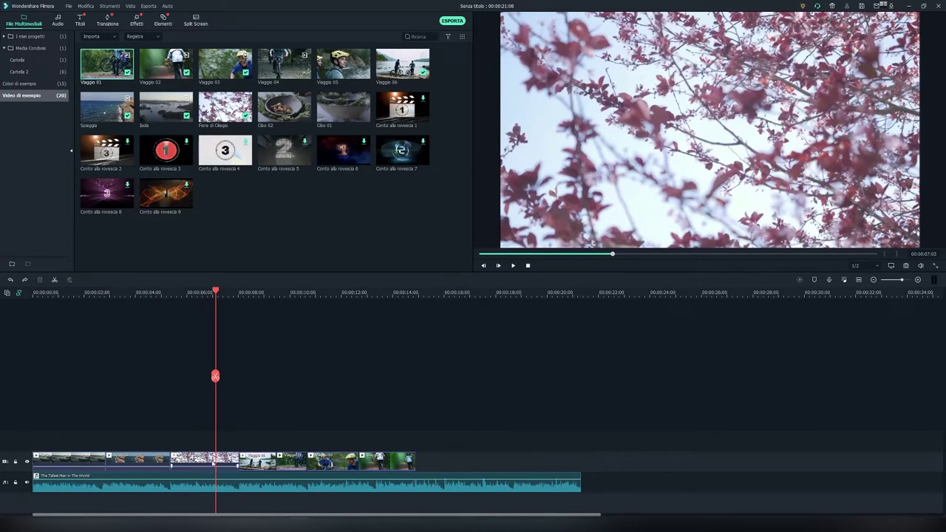
{"action": "left_click", "coordinate": [215, 376]}
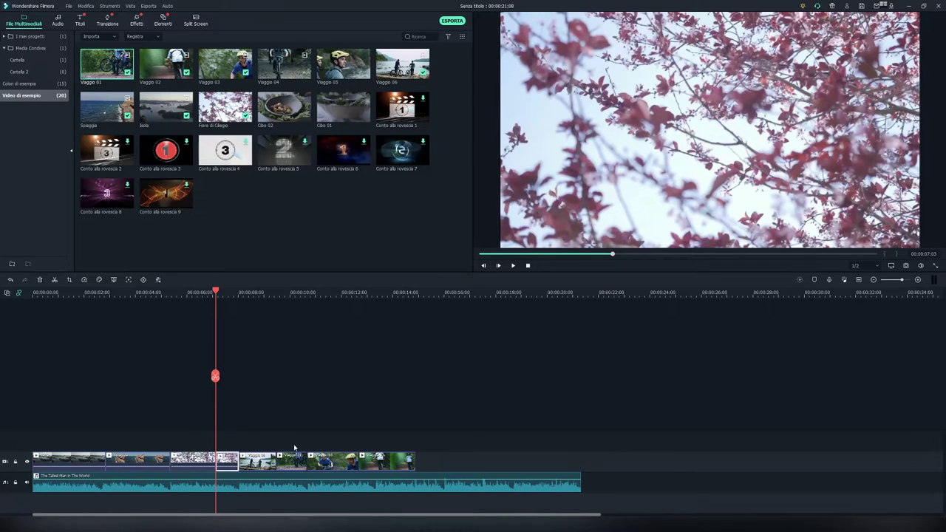
{"action": "key", "text": "ctrl+z"}
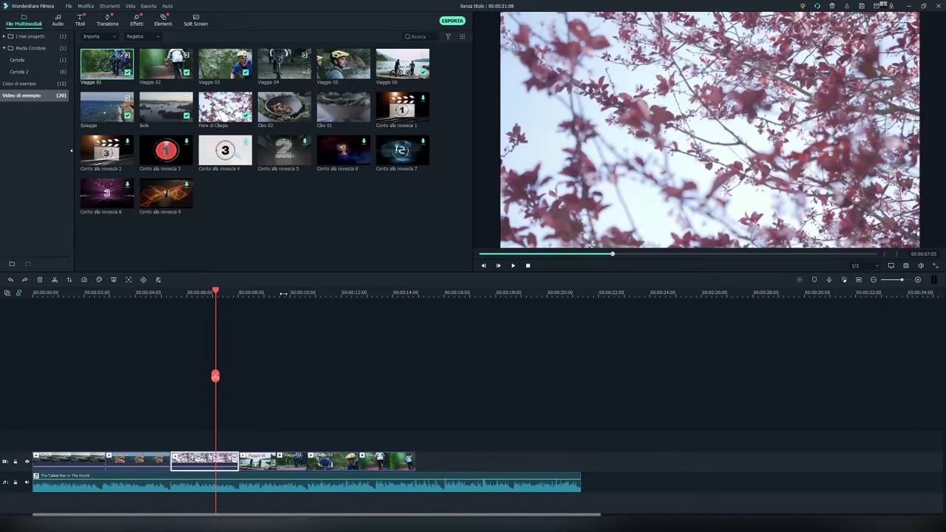
- Examine the timeline at several zoom levels and fit the whole project in view
{"action": "scroll", "coordinate": [283, 293], "scroll_direction": "down", "scroll_amount": 5}
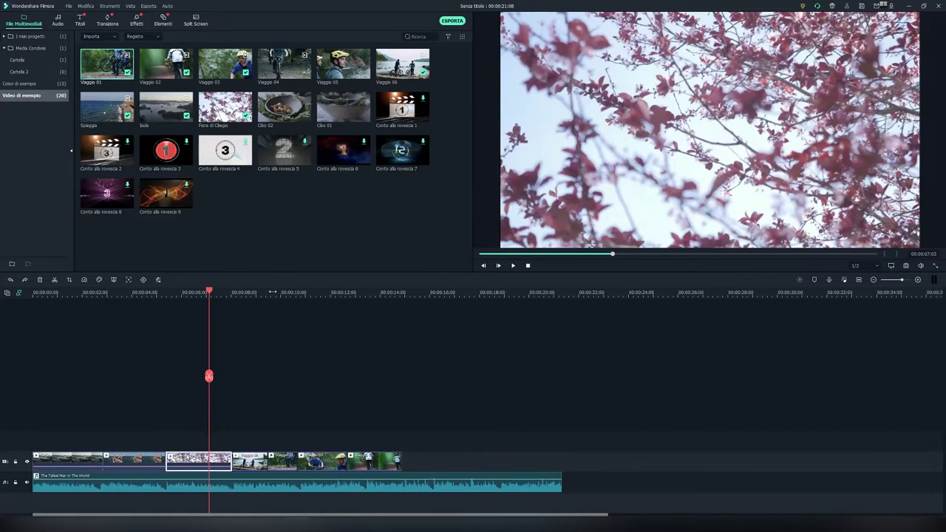
{"action": "scroll", "coordinate": [215, 293], "scroll_direction": "down", "scroll_amount": 6}
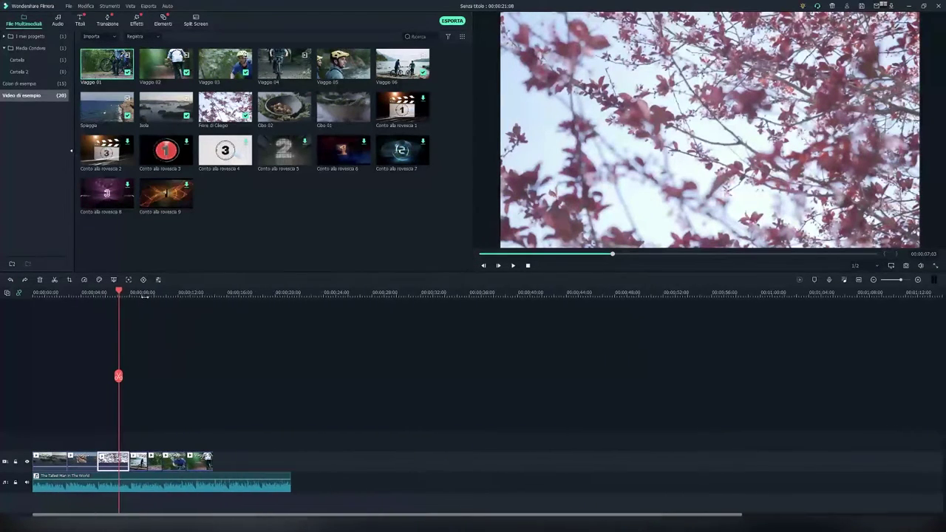
{"action": "scroll", "coordinate": [123, 295], "scroll_direction": "up", "scroll_amount": 8}
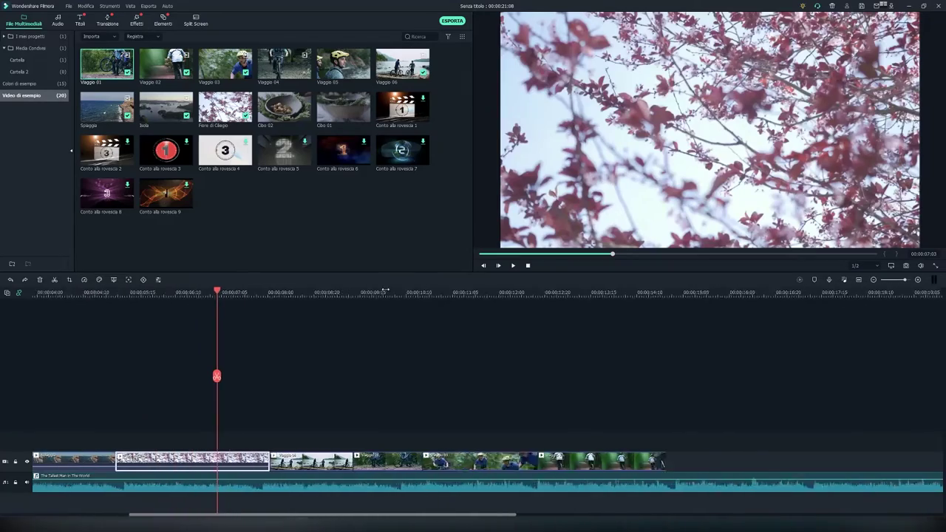
{"action": "scroll", "coordinate": [147, 293], "scroll_direction": "down", "scroll_amount": 4}
{"action": "scroll", "coordinate": [147, 294], "scroll_direction": "up", "scroll_amount": 4}
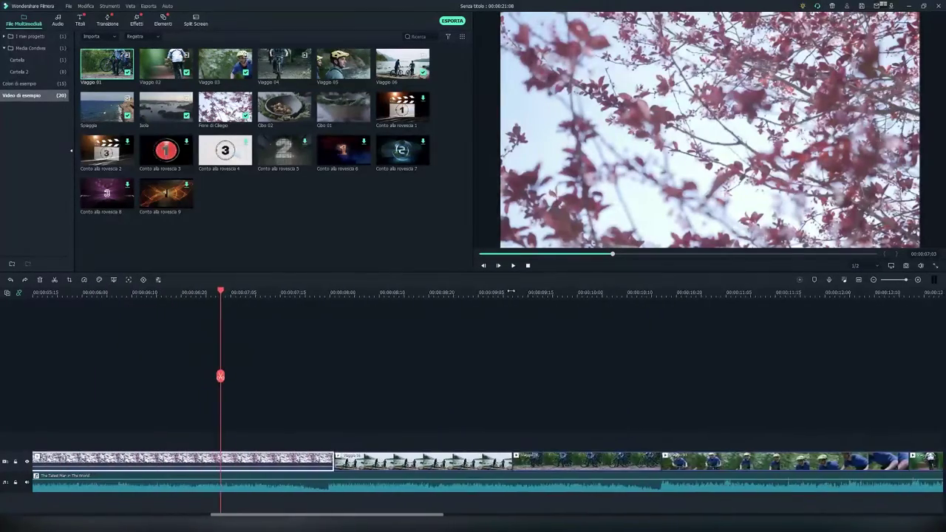
{"action": "scroll", "coordinate": [122, 294], "scroll_direction": "down", "scroll_amount": 6}
{"action": "scroll", "coordinate": [123, 293], "scroll_direction": "up", "scroll_amount": 6}
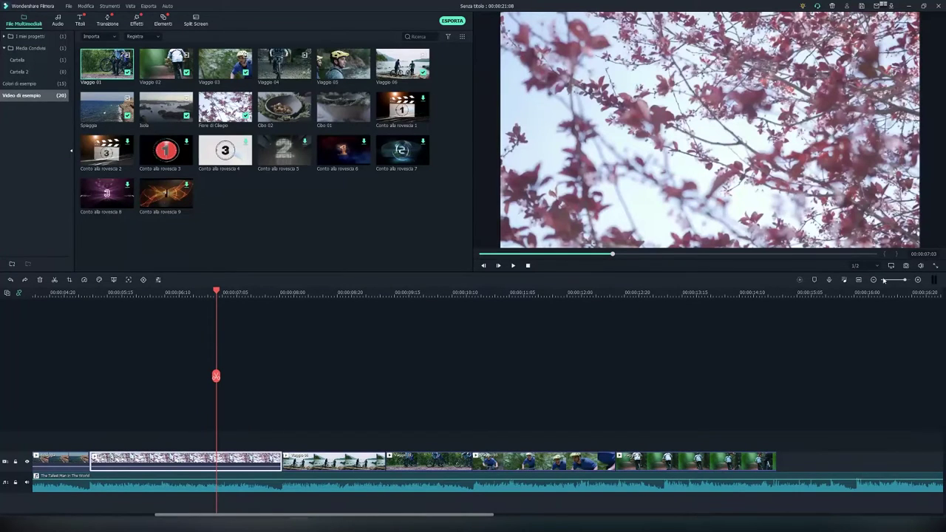
{"action": "left_click", "coordinate": [859, 280]}
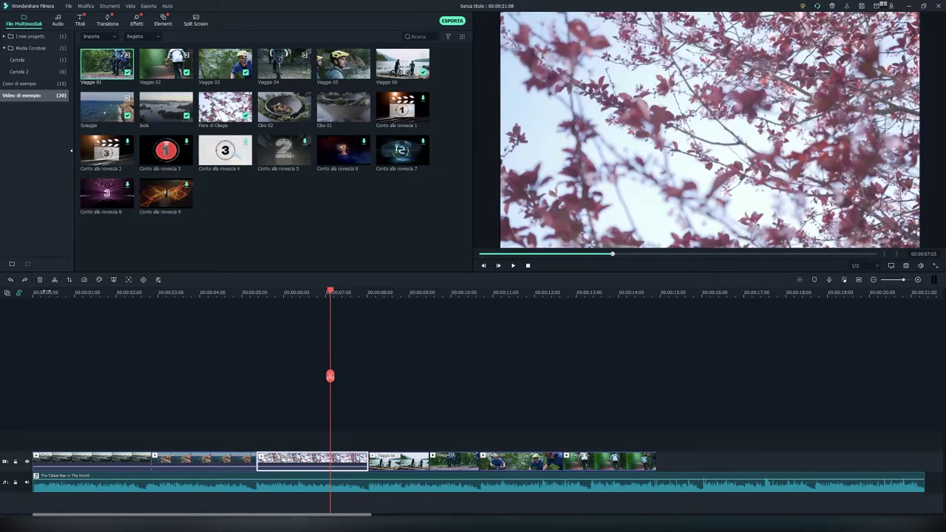
- Delete the selected cherry blossom clip and undo the deletion
{"action": "left_click", "coordinate": [40, 279]}
{"action": "key", "text": "ctrl+z"}
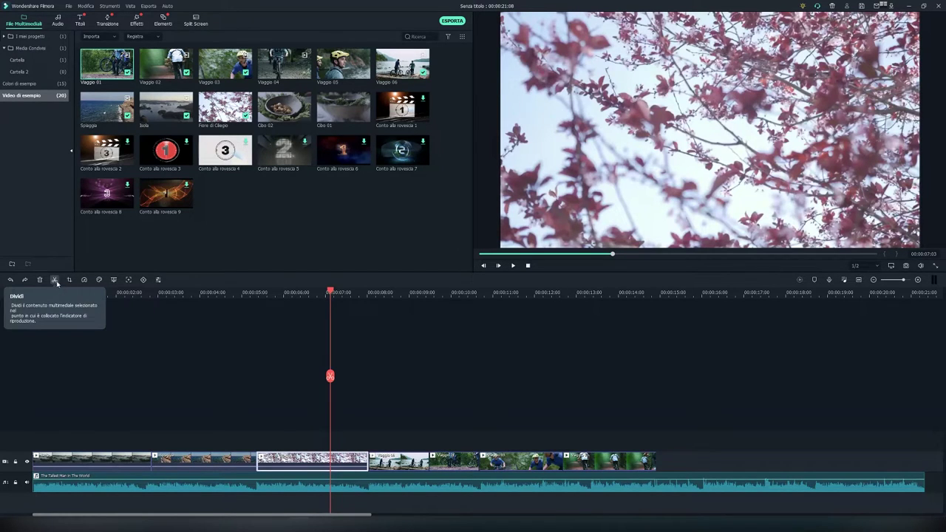
- Crop the Viaggio 06 clip around the two cyclists to about 1085 x 610 at 16:9, and undo the crop
{"action": "left_click_drag", "start_coordinate": [330, 292], "coordinate": [406, 302]}
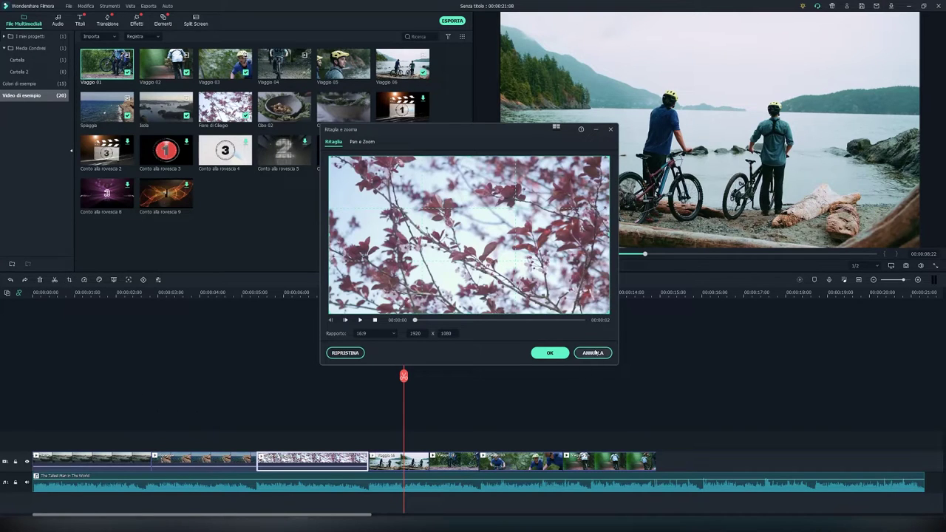
{"action": "left_click", "coordinate": [592, 353]}
{"action": "left_click", "coordinate": [422, 466]}
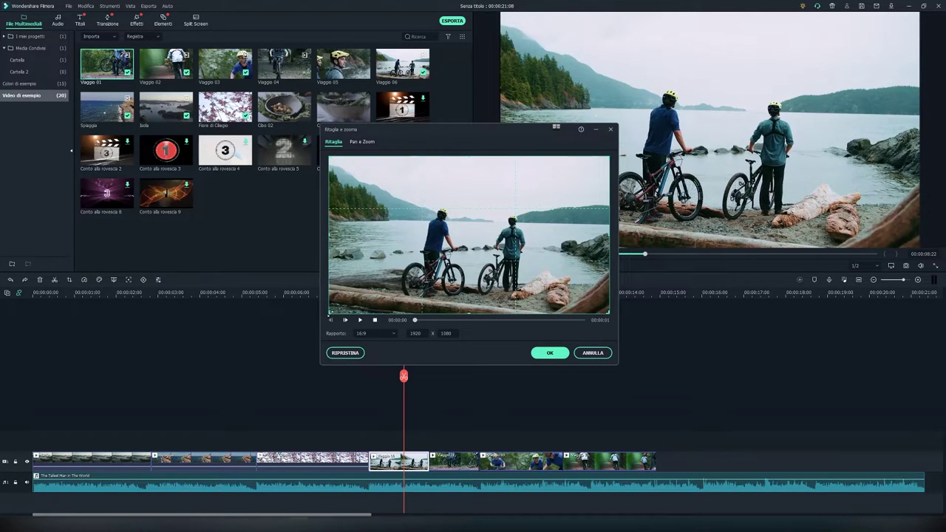
{"action": "left_click_drag", "start_coordinate": [329, 156], "coordinate": [445, 221]}
{"action": "left_click_drag", "start_coordinate": [568, 242], "coordinate": [516, 212]}
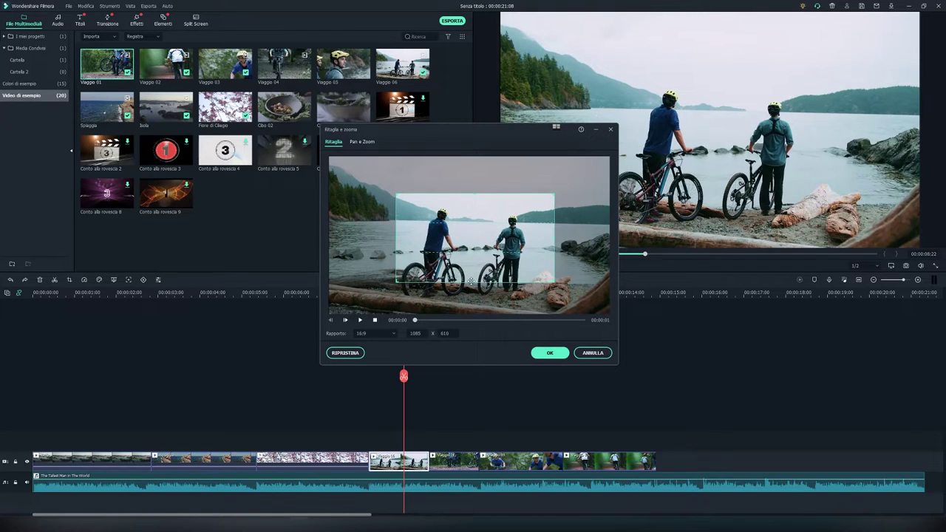
{"action": "left_click", "coordinate": [392, 333]}
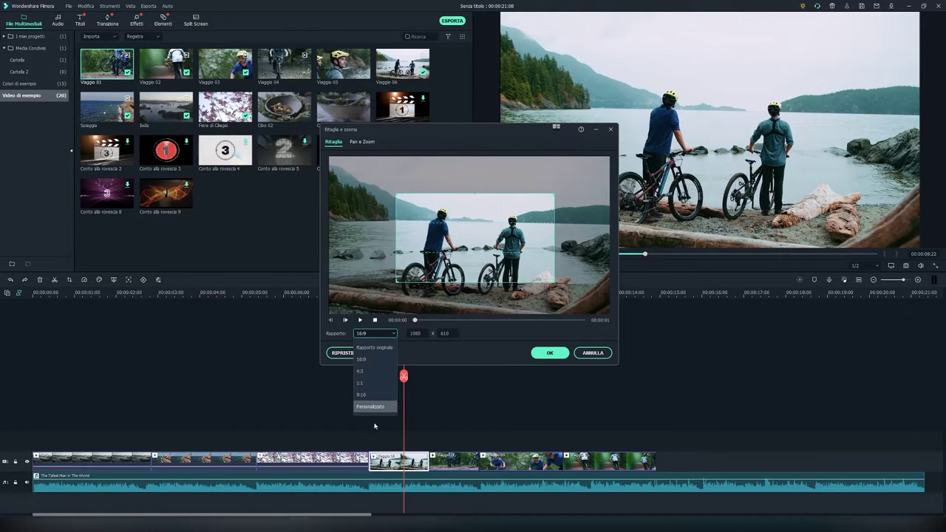
{"action": "left_click", "coordinate": [515, 339]}
{"action": "left_click", "coordinate": [547, 353]}
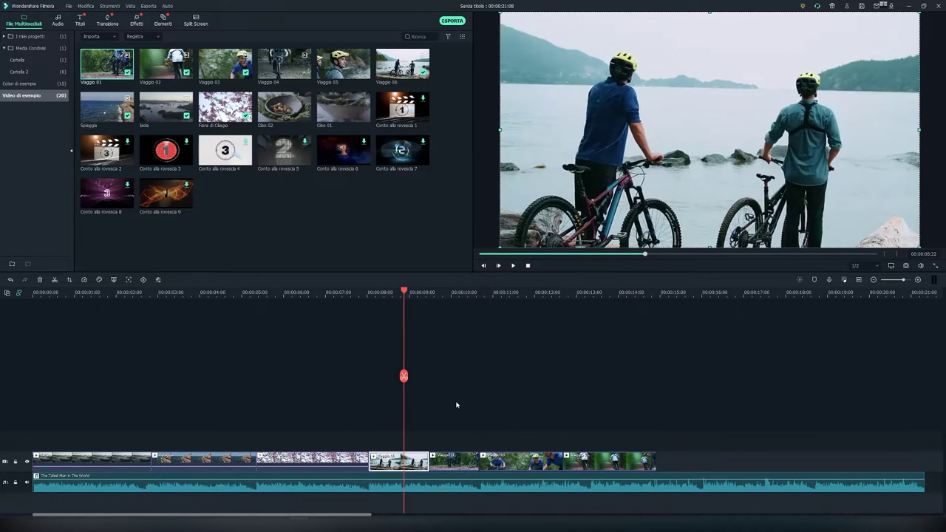
{"action": "key", "text": "ctrl+z"}
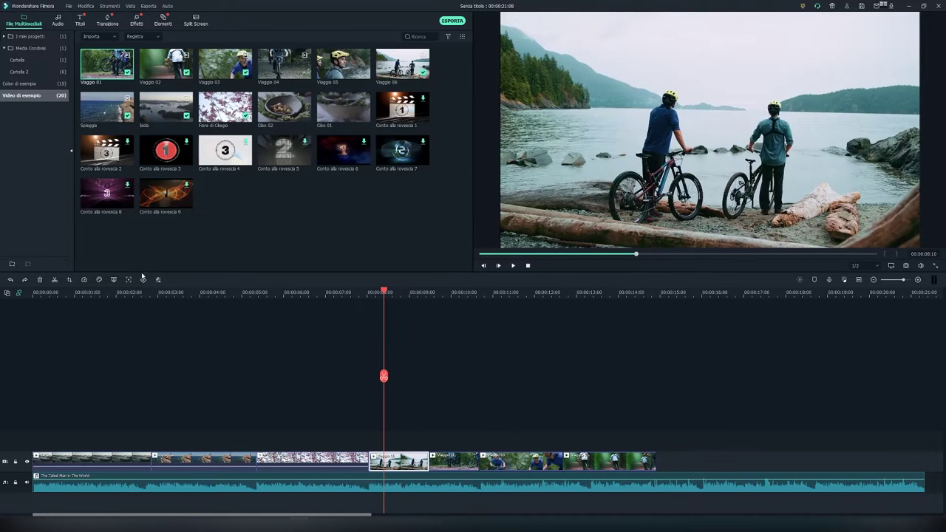
- Open Pan & Zoom for the selected two-cyclists clip and move the end frame to the image's upper-right corner
{"action": "key", "text": "alt+c"}
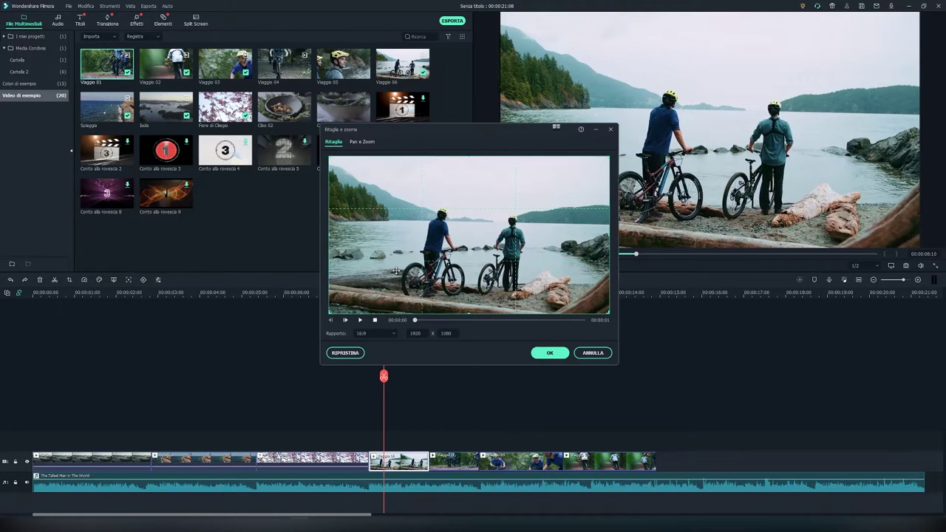
{"action": "left_click", "coordinate": [362, 142]}
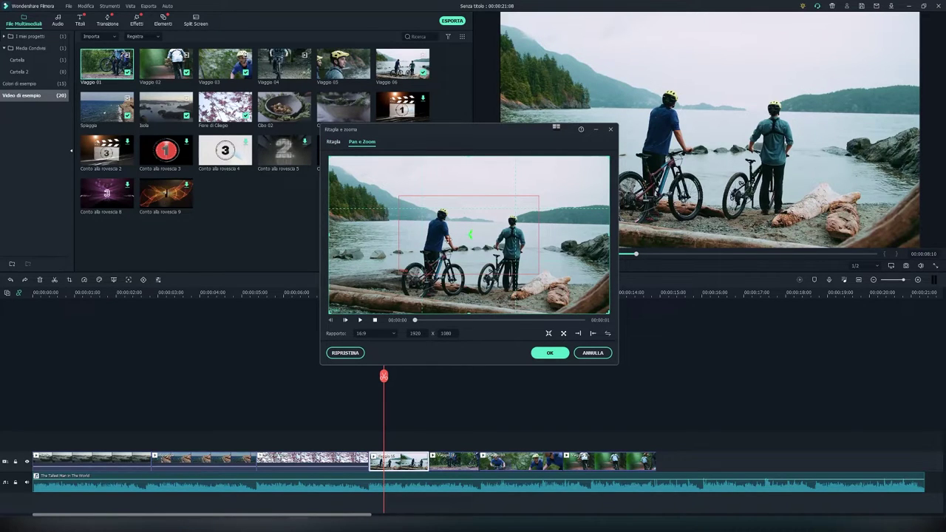
{"action": "left_click", "coordinate": [425, 252]}
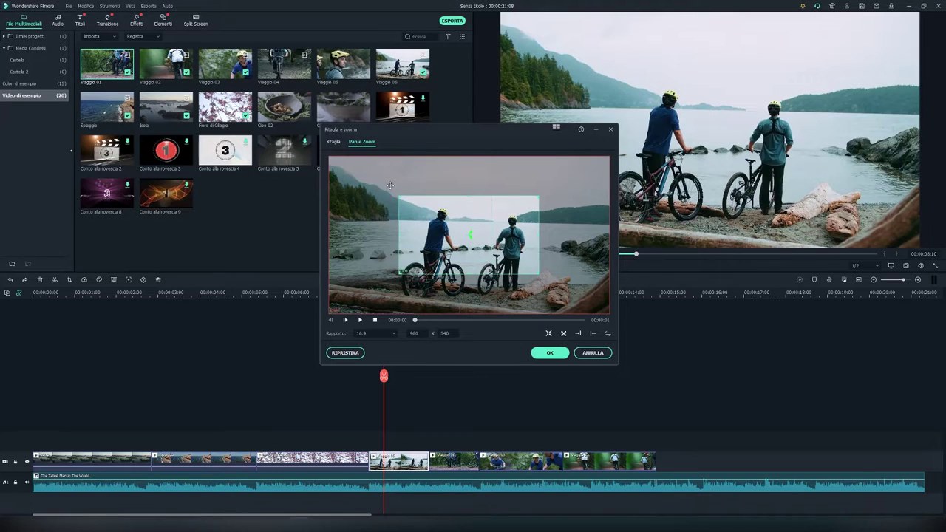
{"action": "left_click_drag", "start_coordinate": [432, 226], "coordinate": [502, 186]}
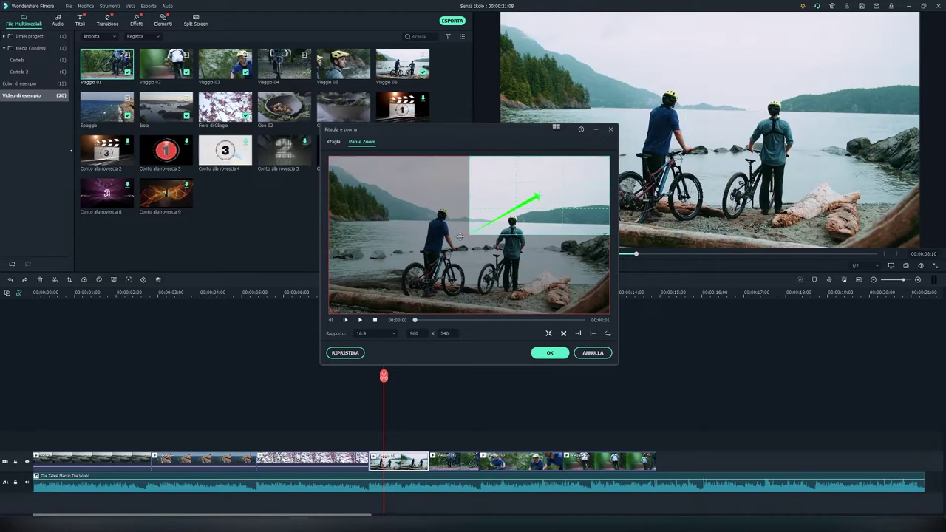
- Set the start frame to about 522 x 294 in the image's upper-left corner and the end frame to about 827 x 465 around the cyclists
{"action": "left_click", "coordinate": [338, 309]}
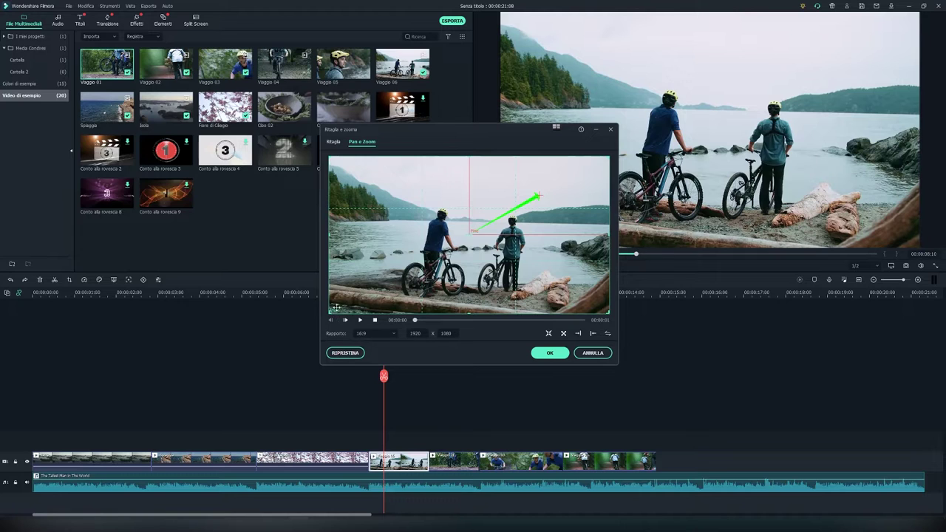
{"action": "left_click_drag", "start_coordinate": [330, 310], "coordinate": [426, 260]}
{"action": "left_click_drag", "start_coordinate": [454, 182], "coordinate": [370, 190]}
{"action": "left_click_drag", "start_coordinate": [512, 258], "coordinate": [404, 190]}
{"action": "left_click_drag", "start_coordinate": [520, 188], "coordinate": [445, 223]}
{"action": "left_click_drag", "start_coordinate": [535, 270], "coordinate": [486, 241]}
{"action": "left_click_drag", "start_coordinate": [442, 216], "coordinate": [472, 221]}
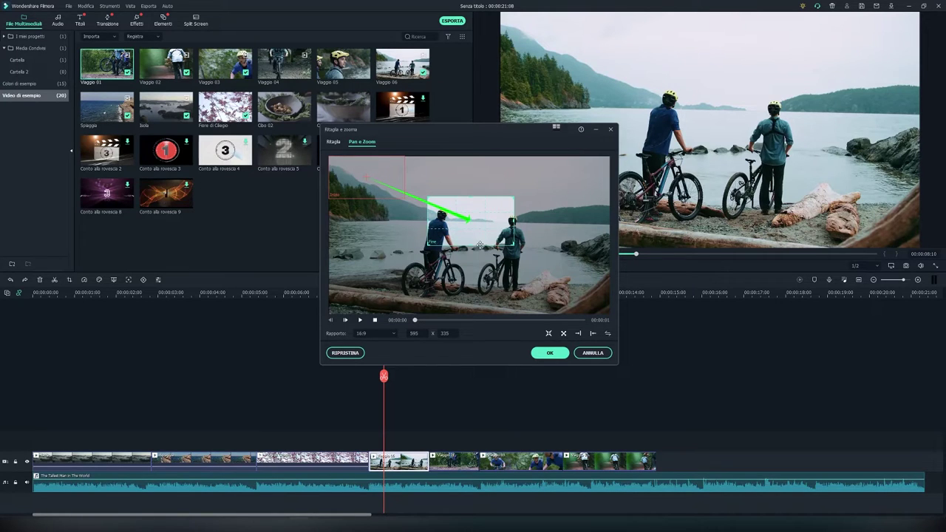
{"action": "mouse_move", "coordinate": [514, 246]}
{"action": "left_mouse_down"}
{"action": "mouse_move", "coordinate": [550, 266]}
{"action": "mouse_move", "coordinate": [493, 233]}
{"action": "mouse_move", "coordinate": [502, 244]}
{"action": "left_mouse_up"}
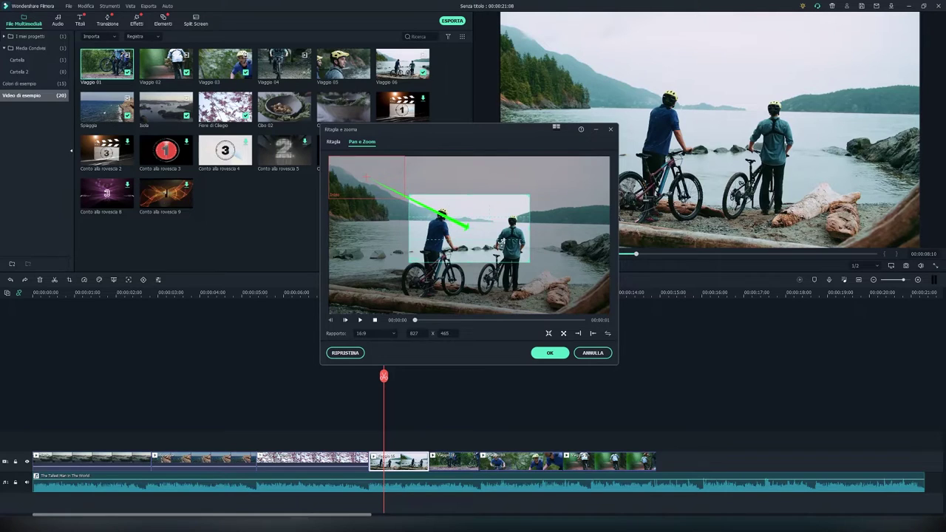
{"action": "left_click", "coordinate": [358, 320]}
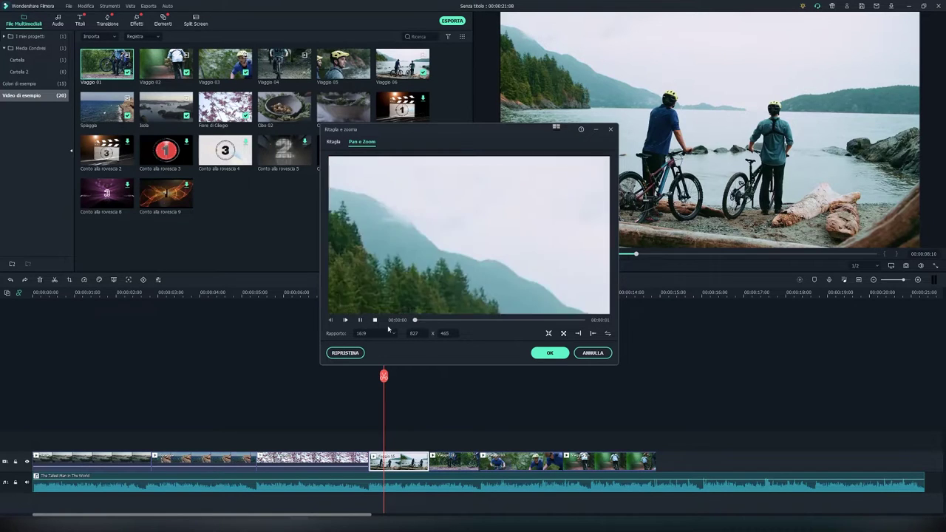
- Swap the start and end frames, and try the zoom-in and zoom-out presets on the clip
{"action": "left_click", "coordinate": [608, 335]}
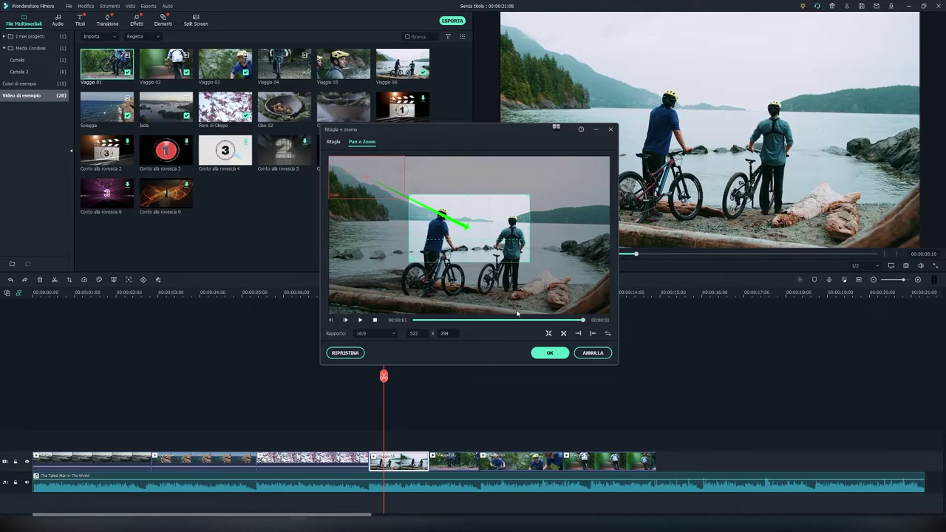
{"action": "left_click", "coordinate": [549, 333]}
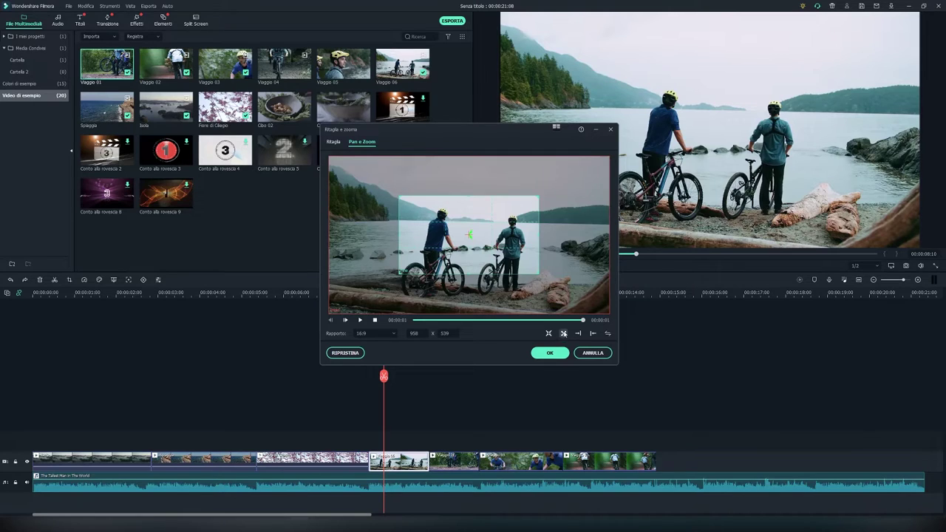
{"action": "left_click", "coordinate": [564, 334]}
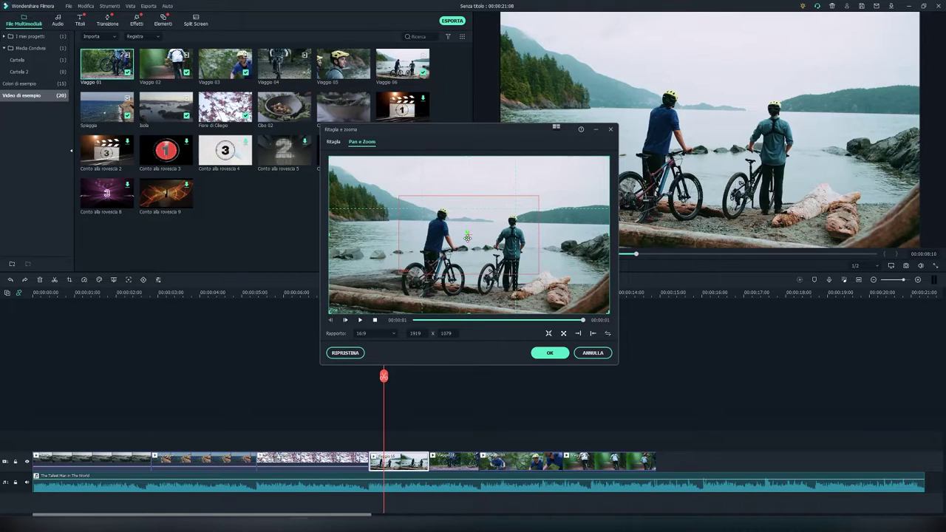
- Apply the preset that pans from the left half to the right half of the image, and preview and confirm it
{"action": "left_click", "coordinate": [579, 333]}
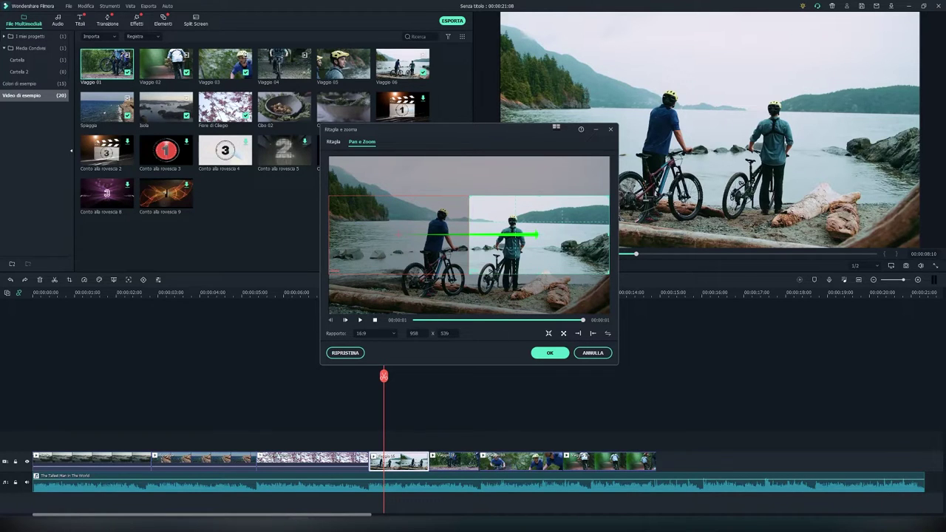
{"action": "left_click", "coordinate": [360, 320]}
{"action": "left_click", "coordinate": [549, 353]}
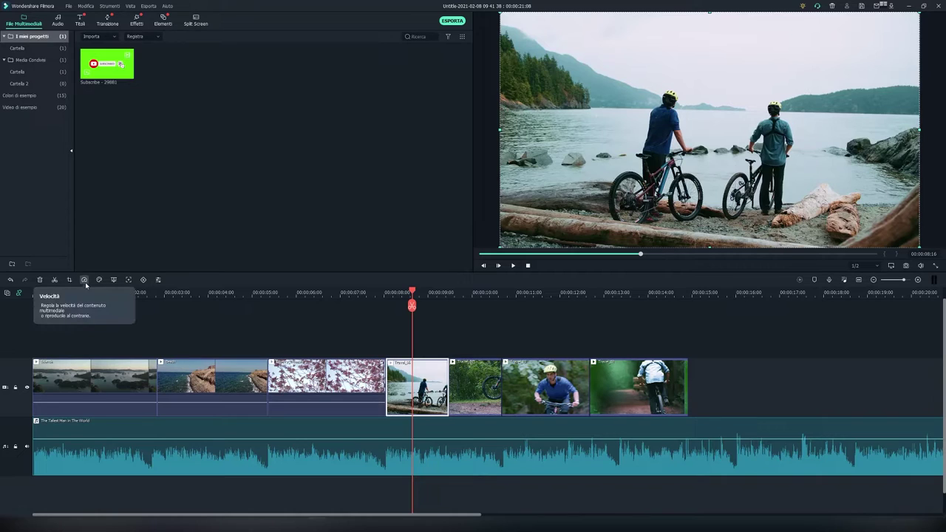
- Add a freeze frame to the two-cyclists clip at 00:00:08:16
{"action": "left_click", "coordinate": [85, 282]}
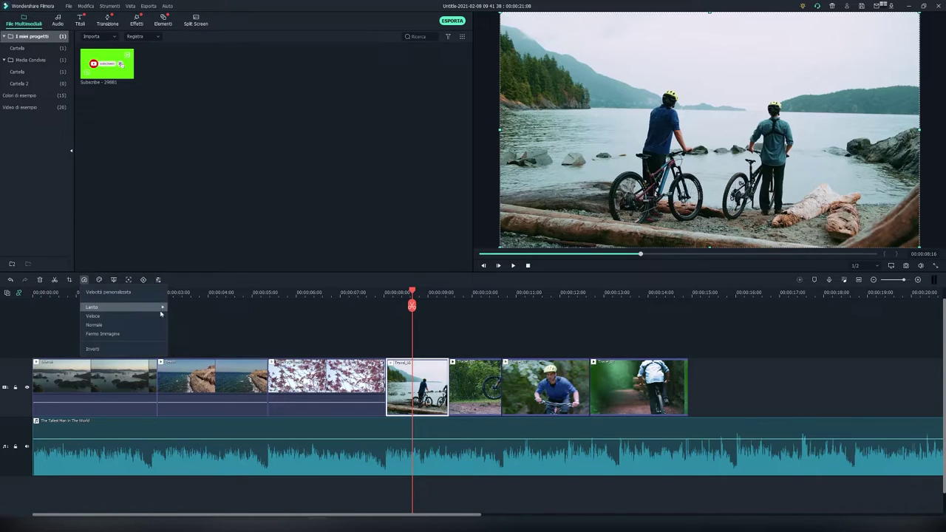
{"action": "mouse_move", "coordinate": [112, 309]}
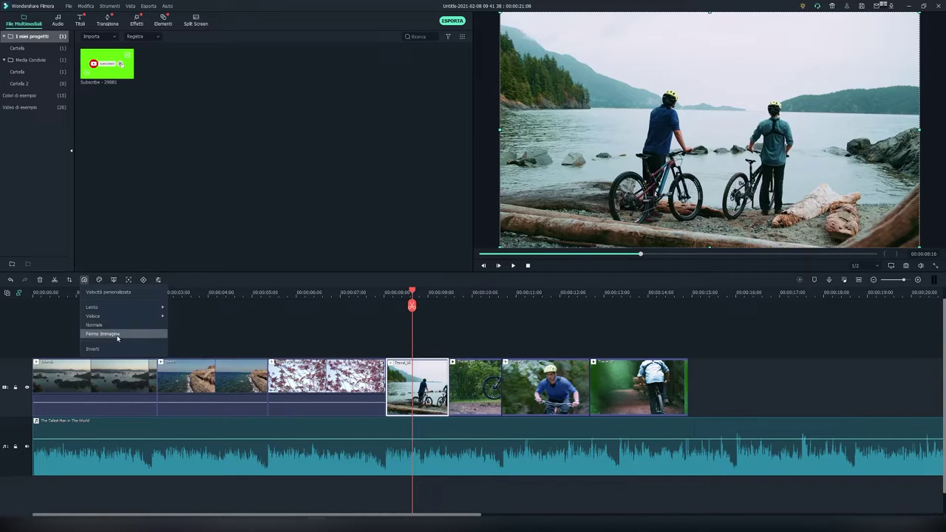
{"action": "left_click", "coordinate": [104, 335]}
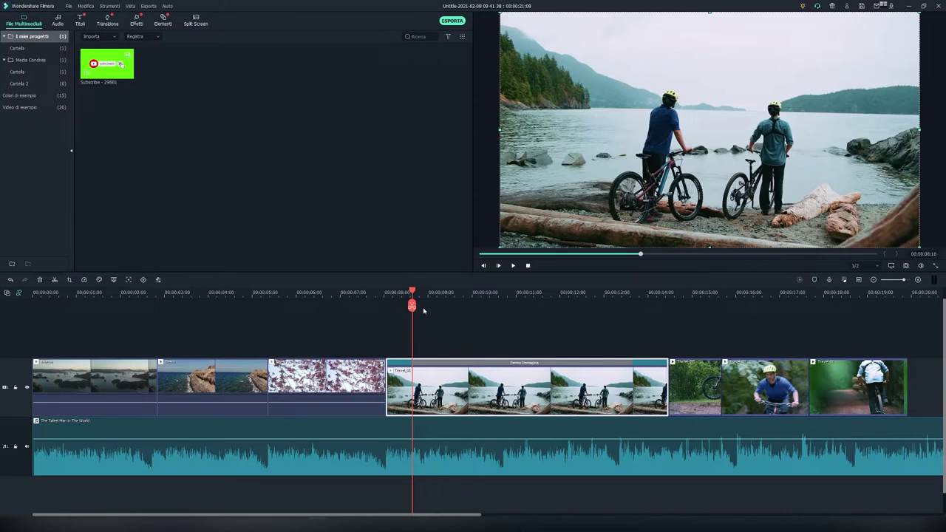
- Play the freeze-frame clip from its beginning at about 00:00:08:02 to review the effect
{"action": "left_click_drag", "start_coordinate": [413, 292], "coordinate": [389, 295]}
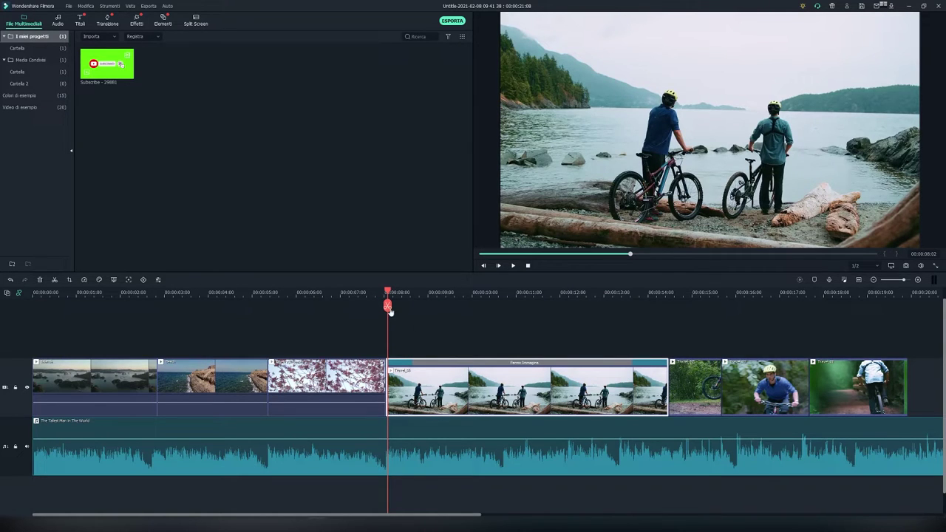
{"action": "key", "text": "space"}
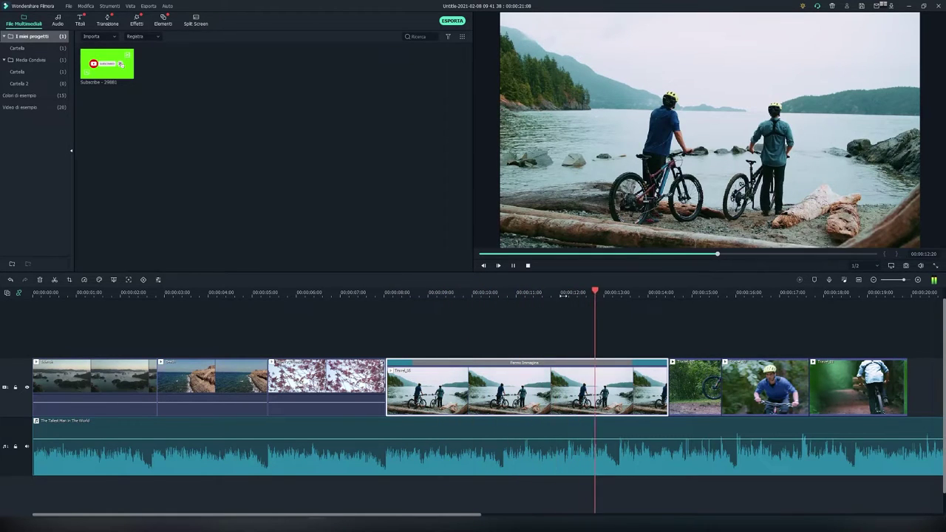
{"action": "key", "text": "space"}
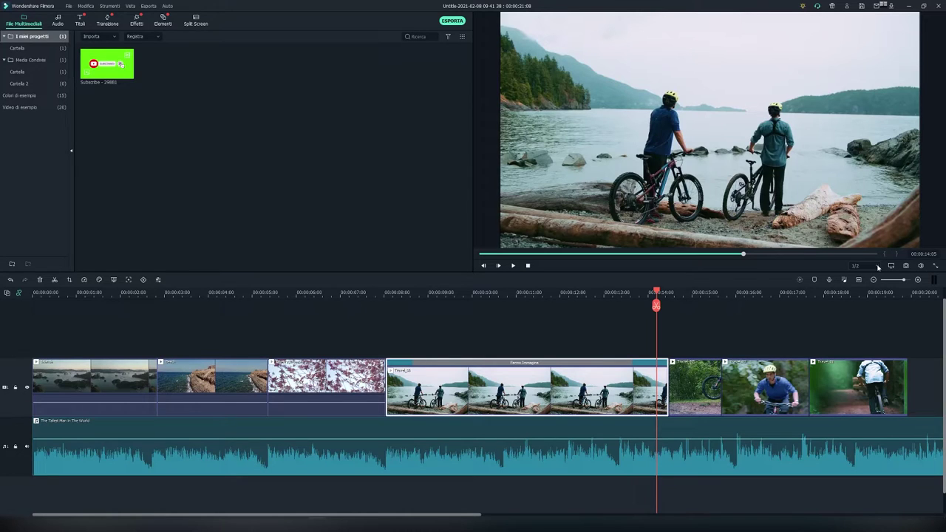
- Set the preview playback quality to full (Intero) and play part of the freeze-frame clip
{"action": "left_click", "coordinate": [878, 266]}
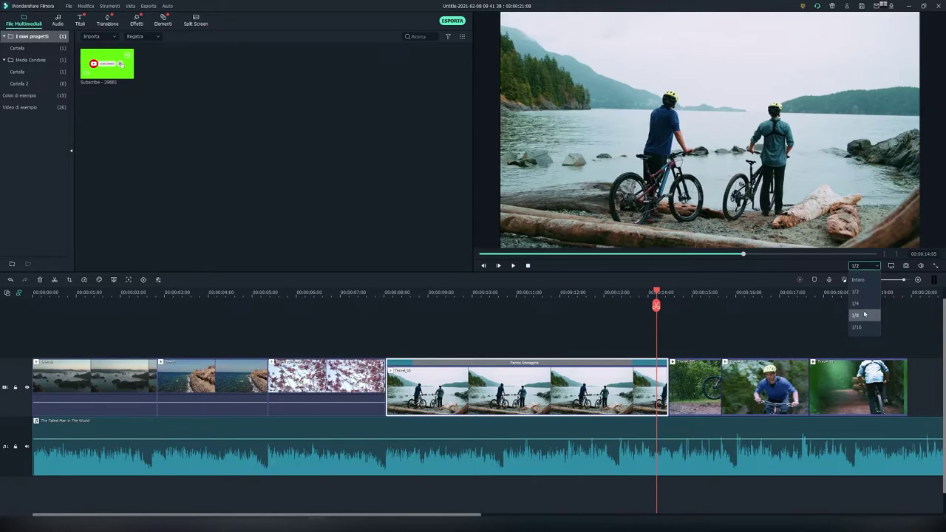
{"action": "left_click", "coordinate": [858, 279]}
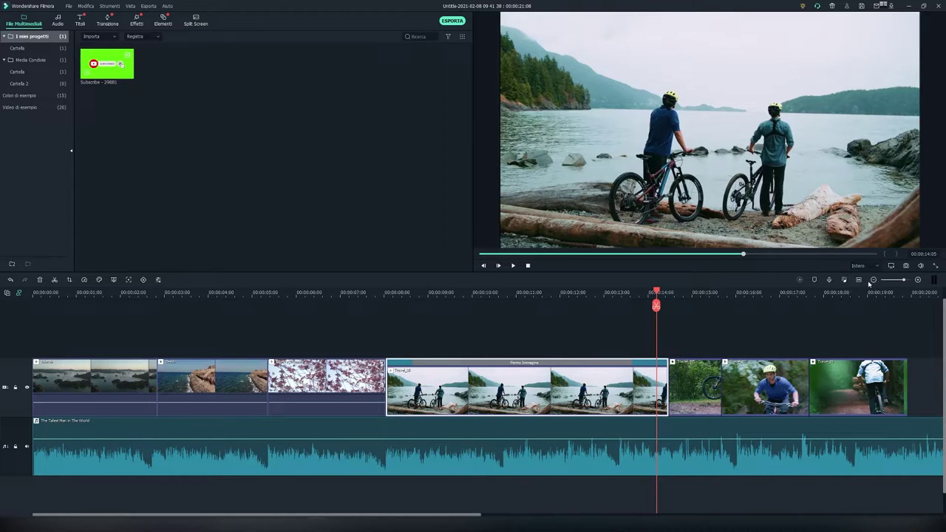
{"action": "scroll", "coordinate": [395, 293], "scroll_direction": "up", "scroll_amount": 3}
{"action": "scroll", "coordinate": [410, 294], "scroll_direction": "down", "scroll_amount": 2}
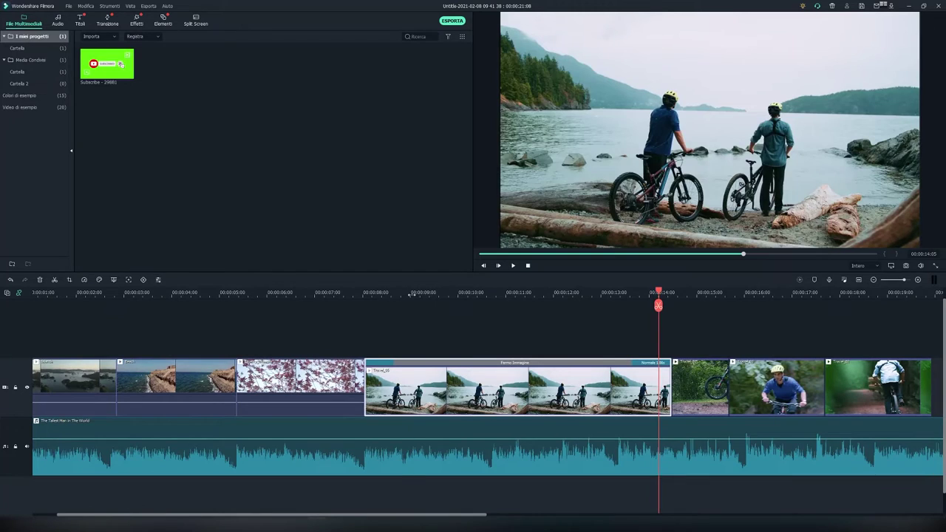
{"action": "left_click", "coordinate": [410, 293]}
{"action": "key", "text": "space"}
{"action": "key", "text": "space"}
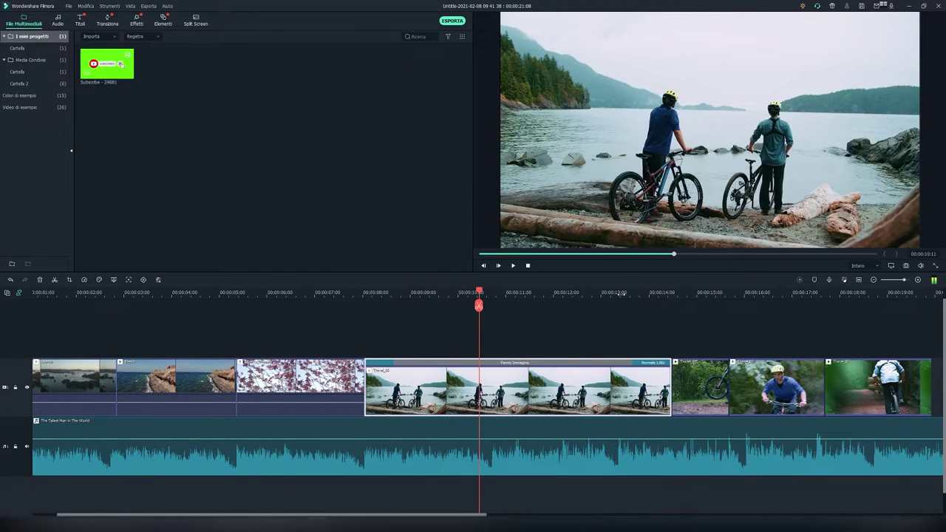
- Set the preview playback quality to 1/16 and play the coastline clip from 00:00:03:11
{"action": "left_click", "coordinate": [858, 271]}
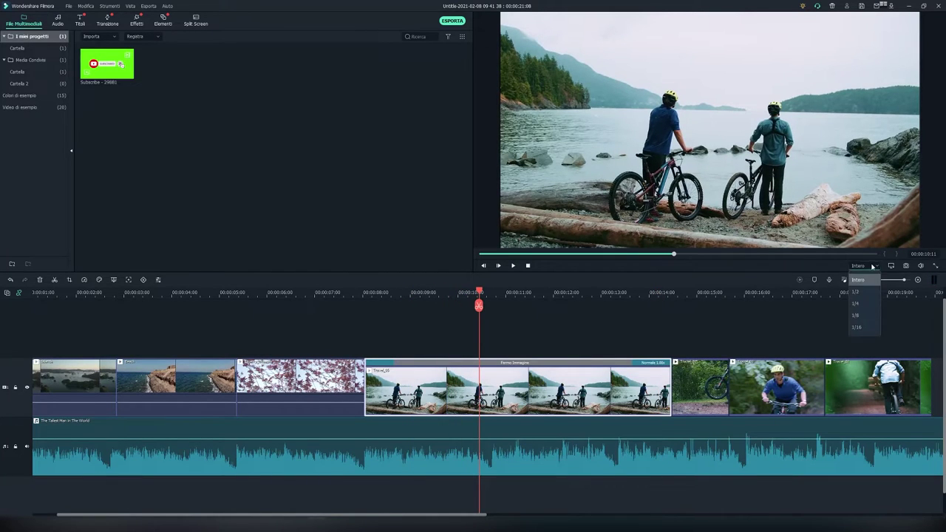
{"action": "left_click", "coordinate": [862, 329]}
{"action": "left_click", "coordinate": [146, 293]}
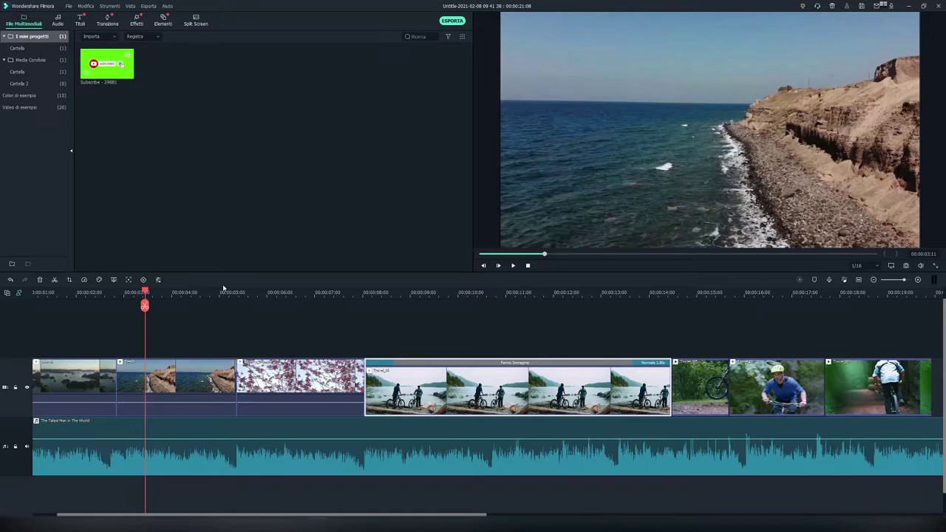
{"action": "key", "text": "space"}
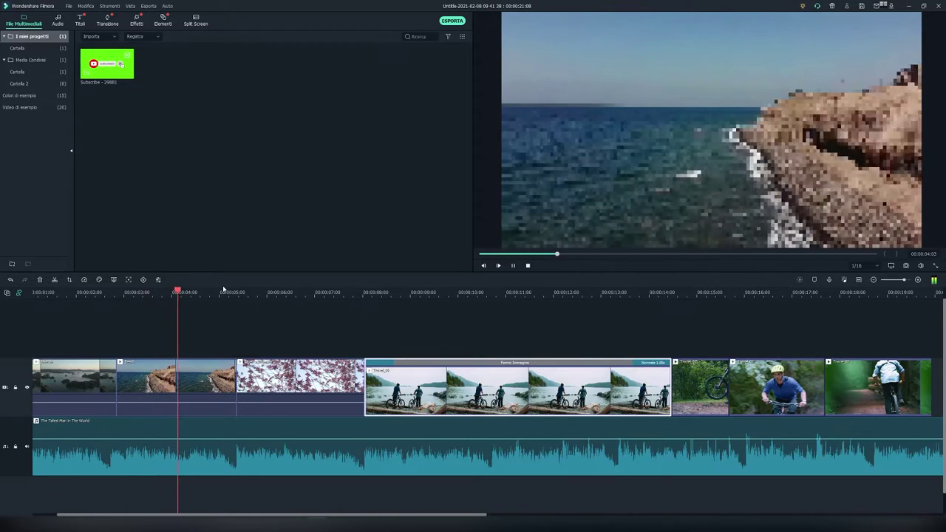
{"action": "key", "text": "space"}
- Try the full preview playback quality, and set it to 1/2
{"action": "left_click", "coordinate": [865, 264]}
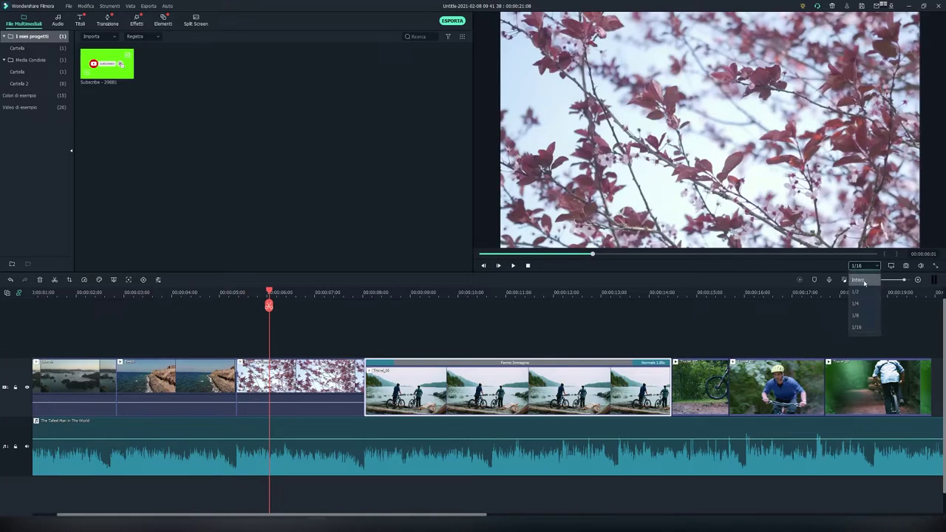
{"action": "left_click", "coordinate": [862, 276]}
{"action": "left_click", "coordinate": [861, 266]}
{"action": "left_click", "coordinate": [862, 288]}
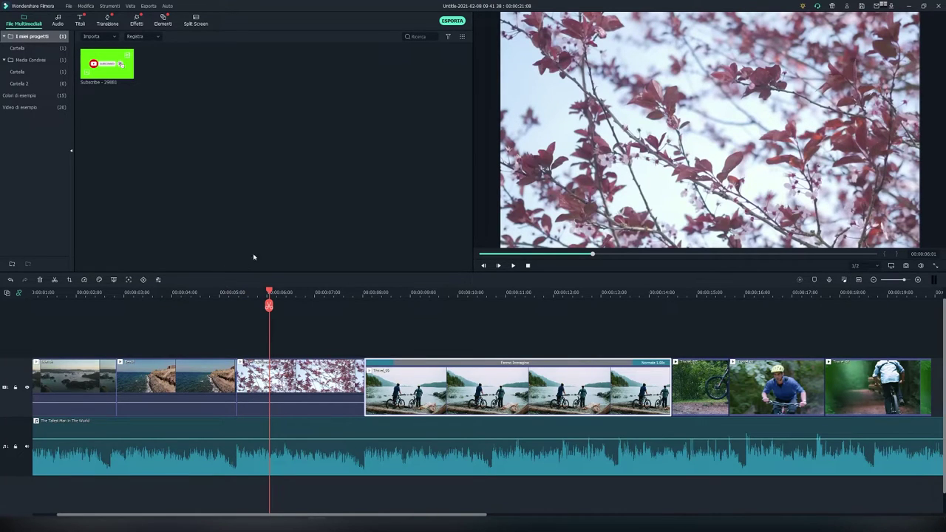
{"action": "left_click", "coordinate": [860, 267]}
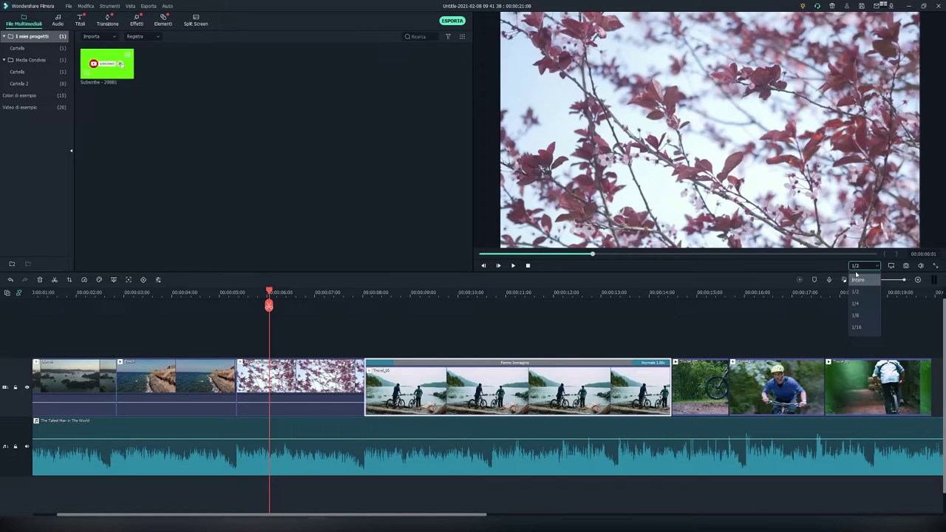
{"action": "left_click", "coordinate": [856, 291]}
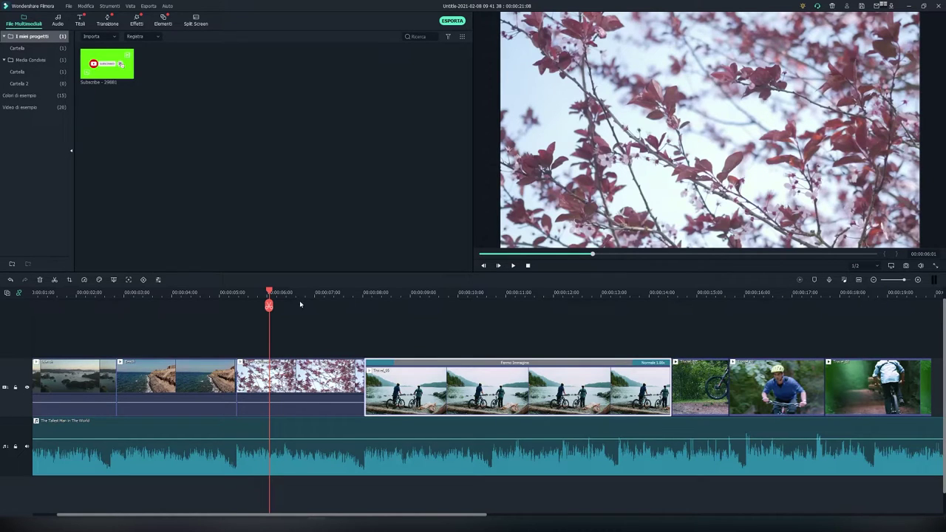
- Reset the two-cyclists clip to normal speed, removing its freeze frame
{"action": "left_click_drag", "start_coordinate": [269, 293], "coordinate": [494, 297]}
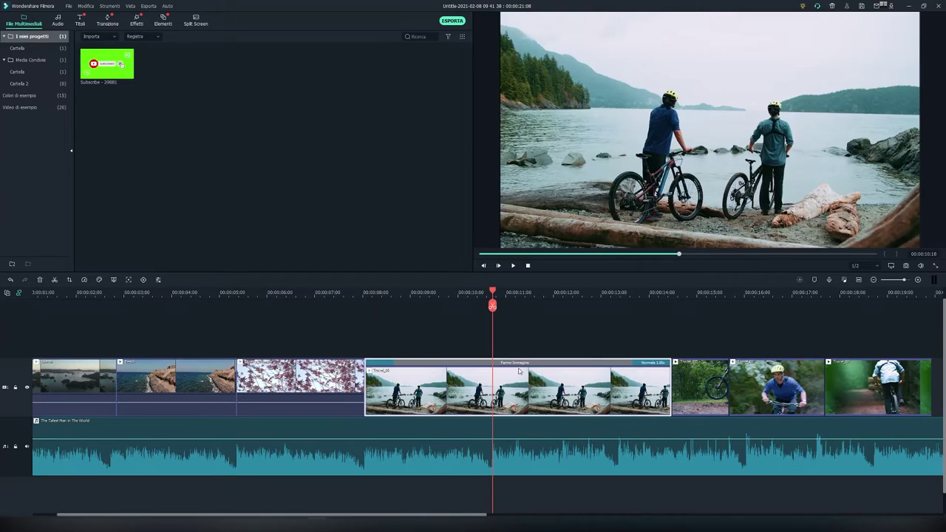
{"action": "left_click", "coordinate": [84, 280]}
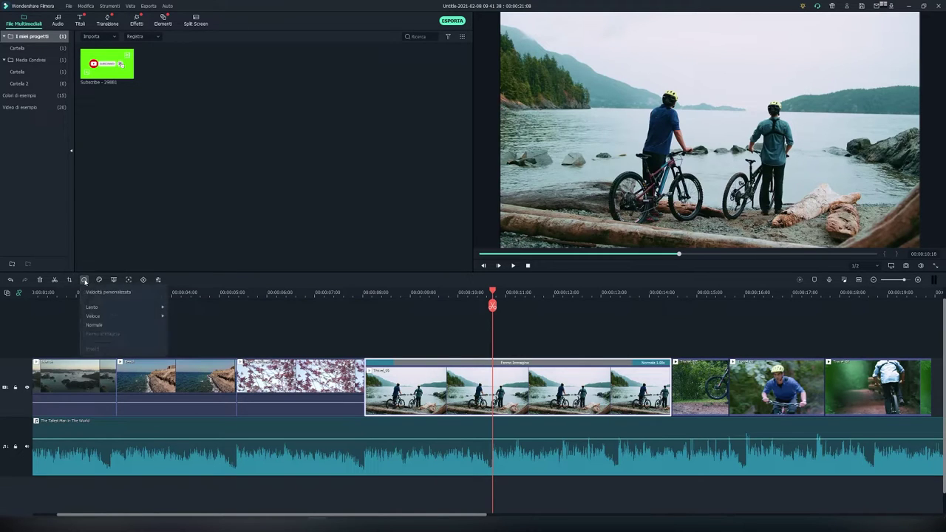
{"action": "left_click", "coordinate": [93, 325]}
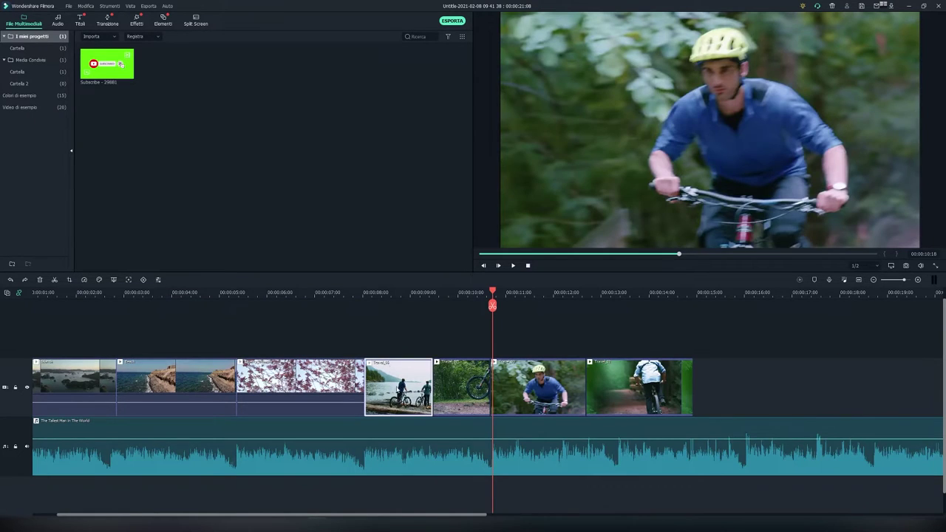
- Place the playhead on the two-cyclists clip at 00:00:08:19 and view the clip's speed options
{"action": "left_click", "coordinate": [399, 293]}
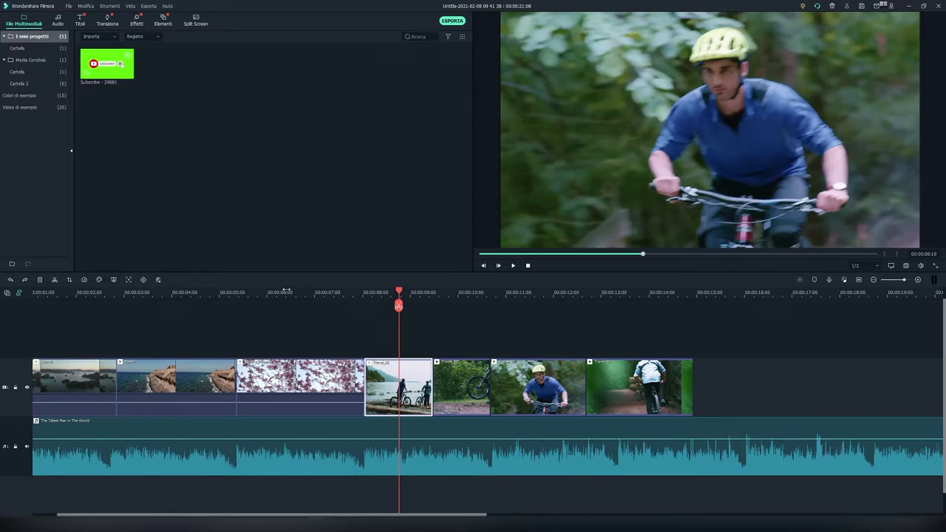
{"action": "left_click", "coordinate": [85, 280]}
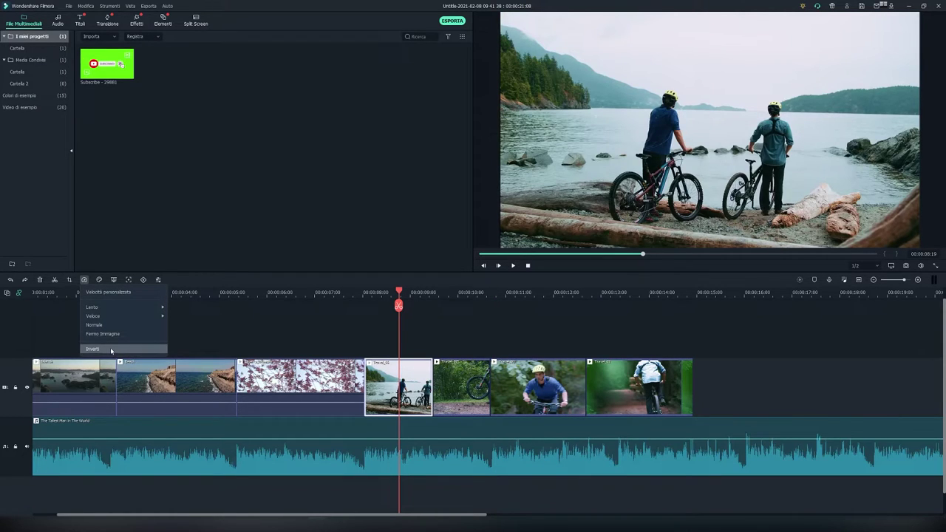
{"action": "left_click", "coordinate": [269, 287]}
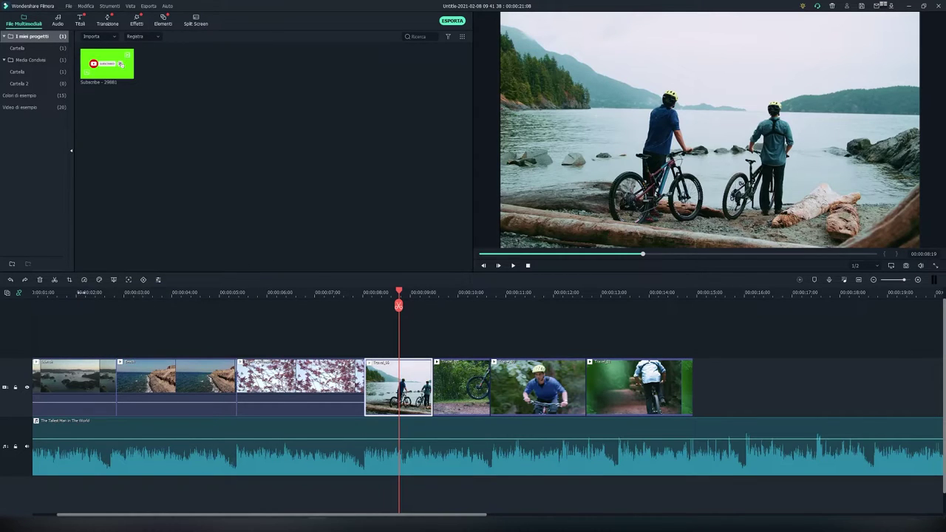
- Colour-match the two-cyclists clip to a frame of the pink blossom clip, keeping the level at 100%
{"action": "left_click", "coordinate": [99, 280]}
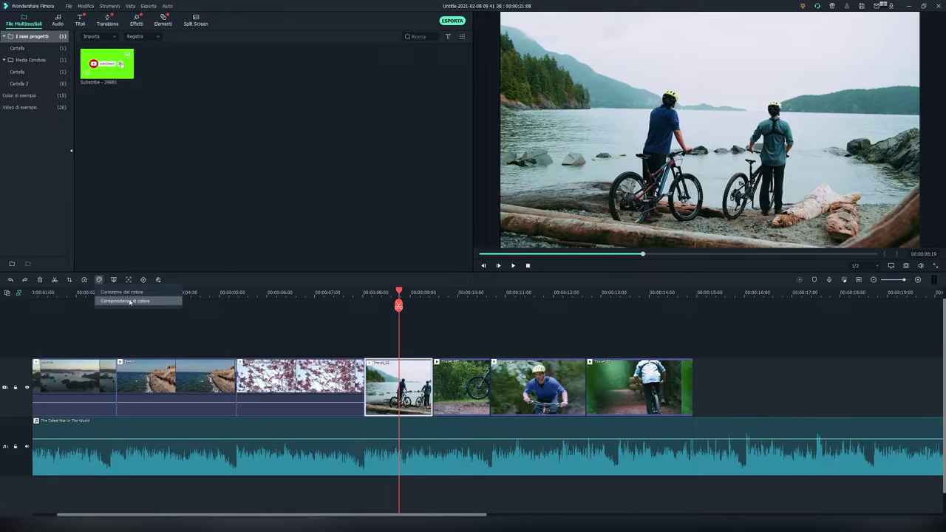
{"action": "left_click", "coordinate": [133, 302]}
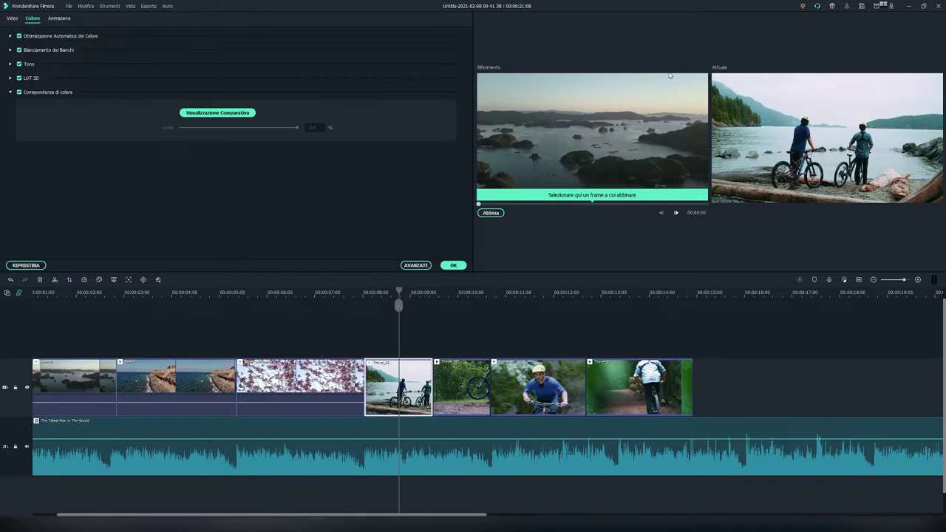
{"action": "left_click_drag", "start_coordinate": [479, 204], "coordinate": [553, 215]}
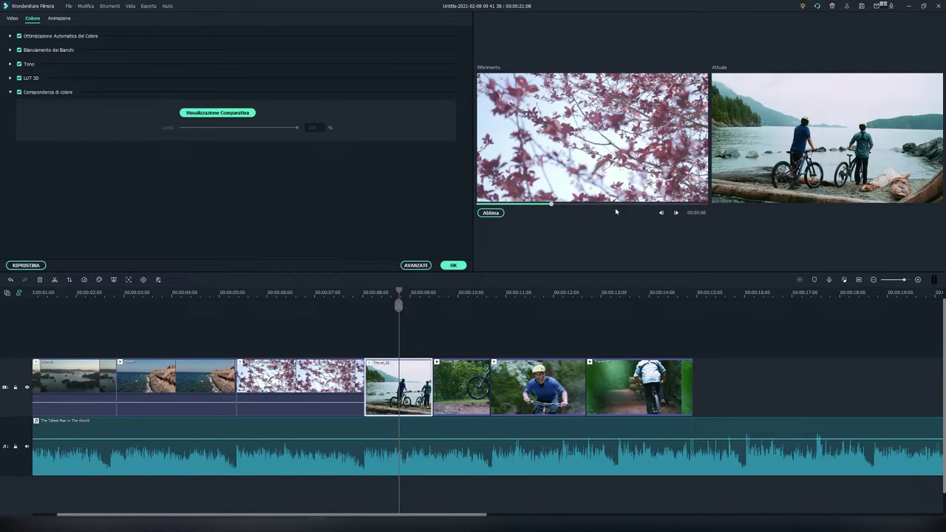
{"action": "left_click", "coordinate": [499, 216]}
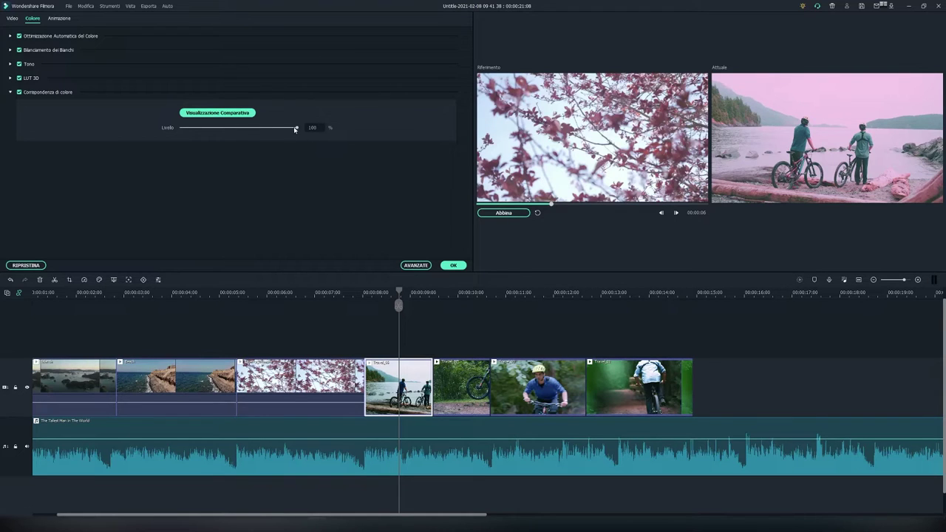
{"action": "mouse_move", "coordinate": [297, 128]}
{"action": "left_mouse_down"}
{"action": "mouse_move", "coordinate": [163, 131]}
{"action": "mouse_move", "coordinate": [306, 136]}
{"action": "left_mouse_up"}
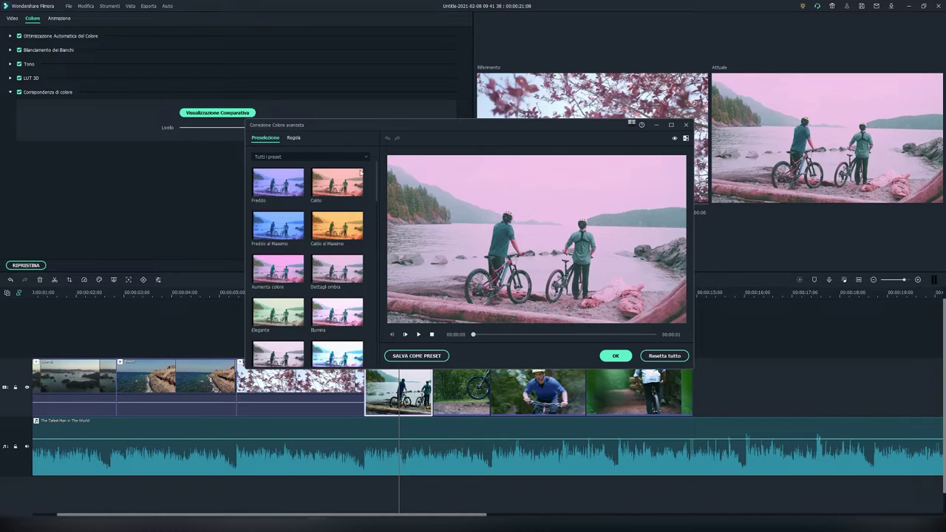
- Look through the advanced colour correction presets and the manual white balance controls for the two-cyclists clip
{"action": "left_click", "coordinate": [294, 139]}
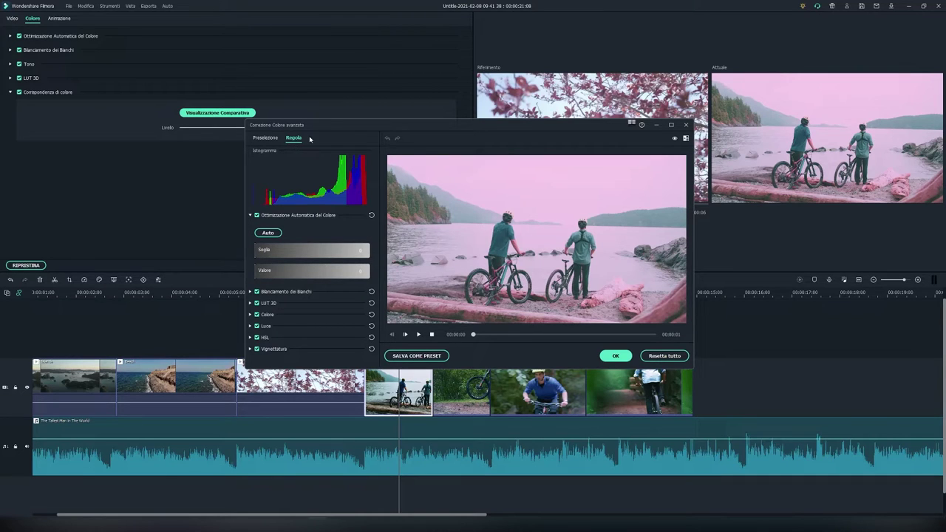
{"action": "left_click", "coordinate": [272, 138]}
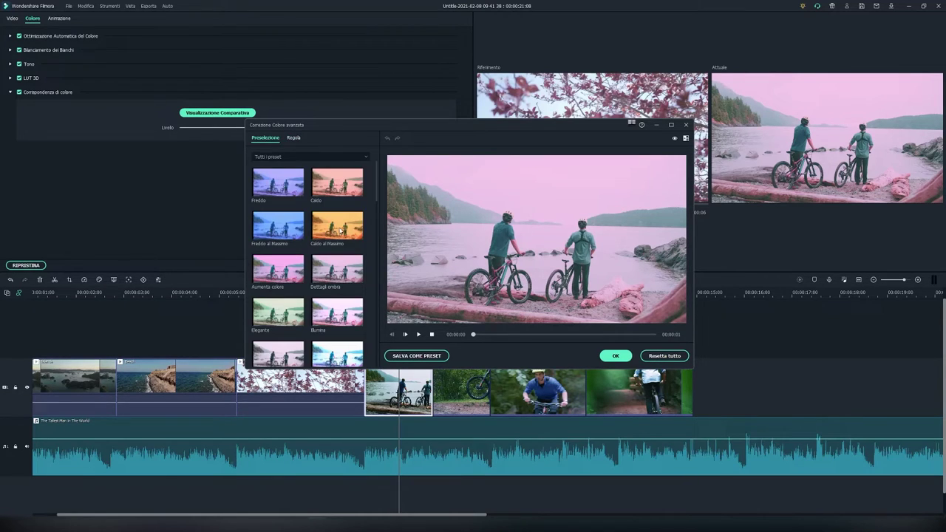
{"action": "scroll", "coordinate": [322, 235], "scroll_direction": "down", "scroll_amount": 10}
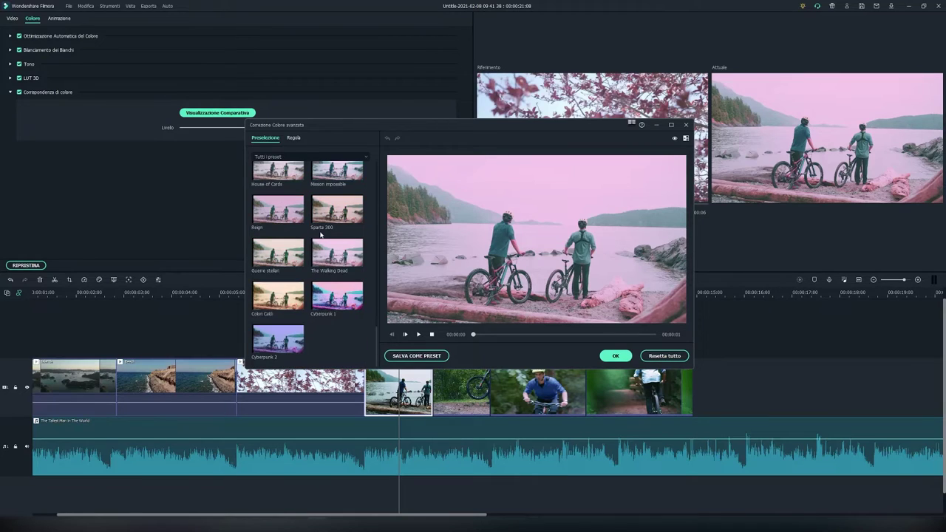
{"action": "scroll", "coordinate": [321, 235], "scroll_direction": "up", "scroll_amount": 10}
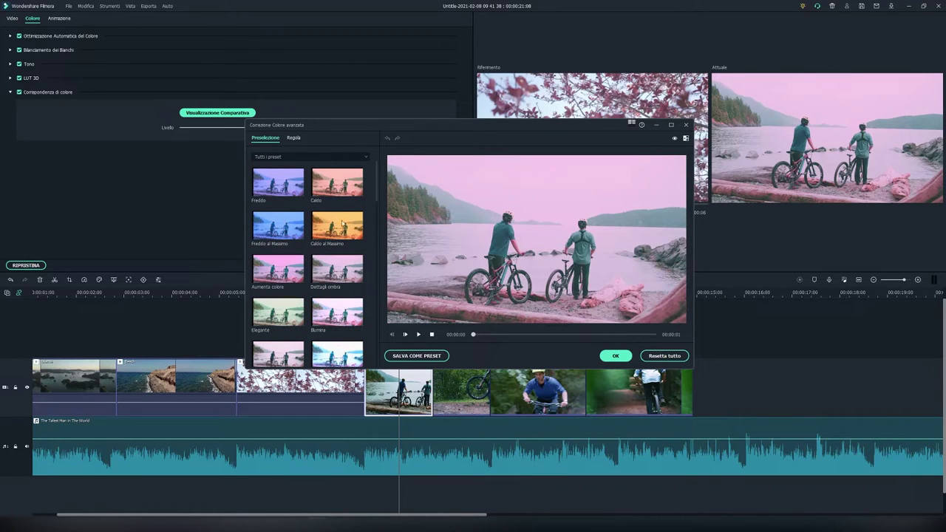
{"action": "left_click", "coordinate": [294, 138]}
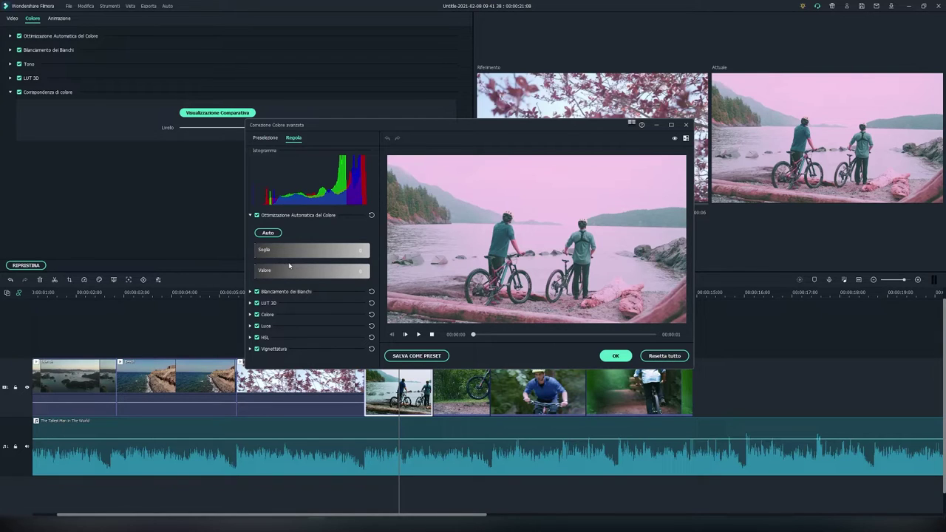
{"action": "left_click", "coordinate": [256, 292]}
{"action": "scroll", "coordinate": [284, 299], "scroll_direction": "down", "scroll_amount": 1}
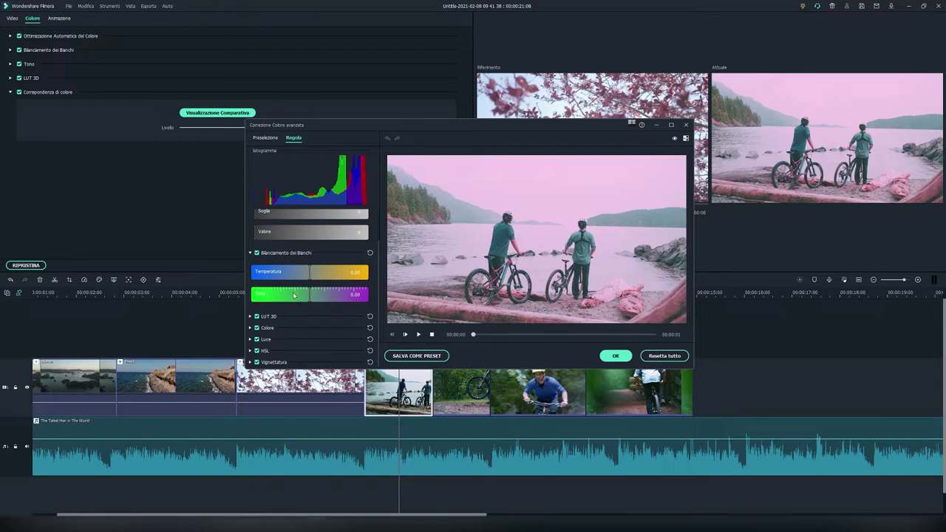
- Try a vibrance of -50 and a saturation of 58 in the advanced colour adjustments
{"action": "left_click", "coordinate": [251, 340]}
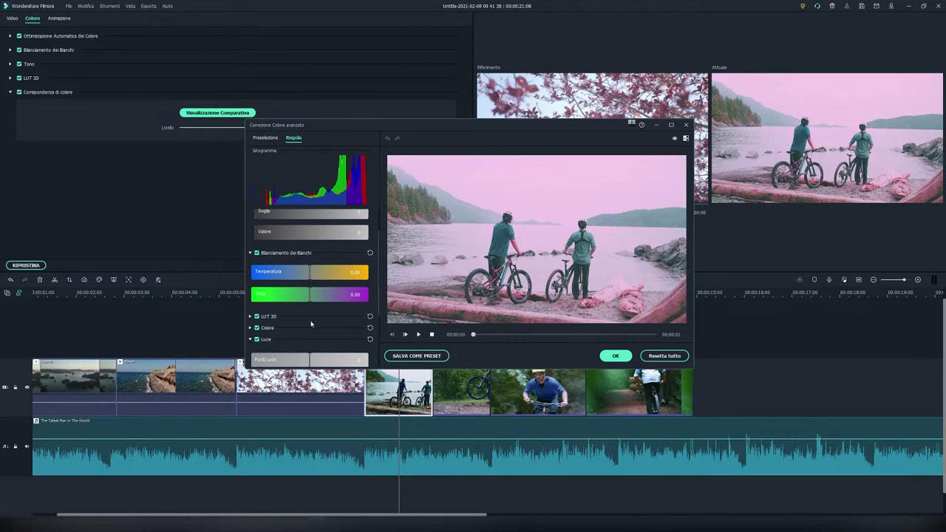
{"action": "scroll", "coordinate": [268, 296], "scroll_direction": "down", "scroll_amount": 2}
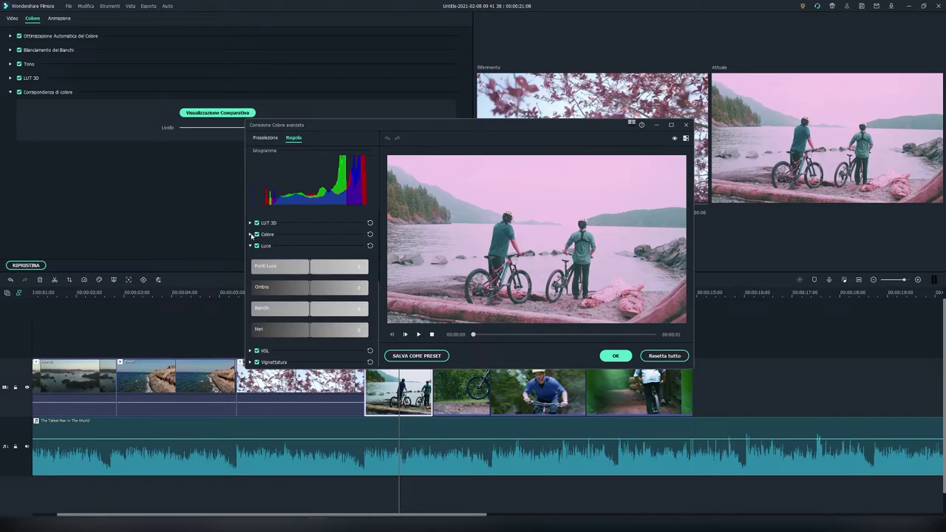
{"action": "left_click", "coordinate": [251, 234]}
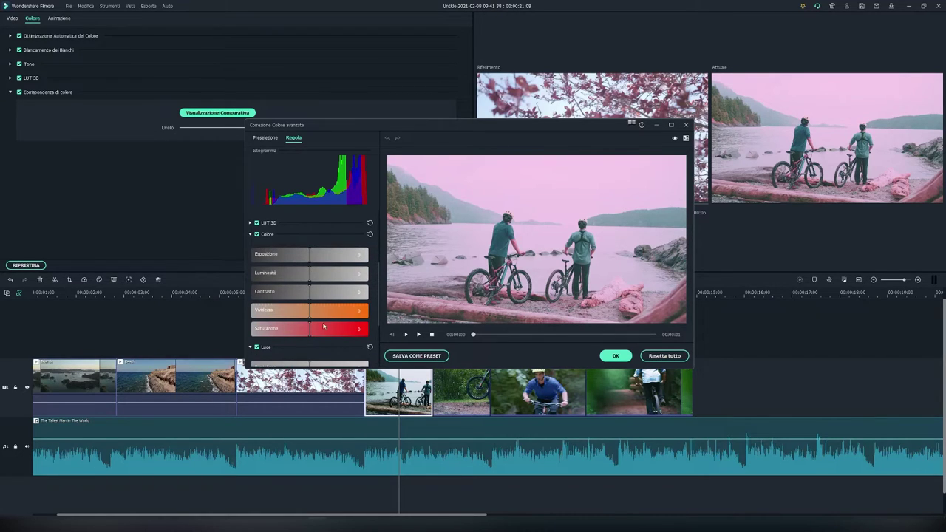
{"action": "left_click_drag", "start_coordinate": [311, 314], "coordinate": [343, 329]}
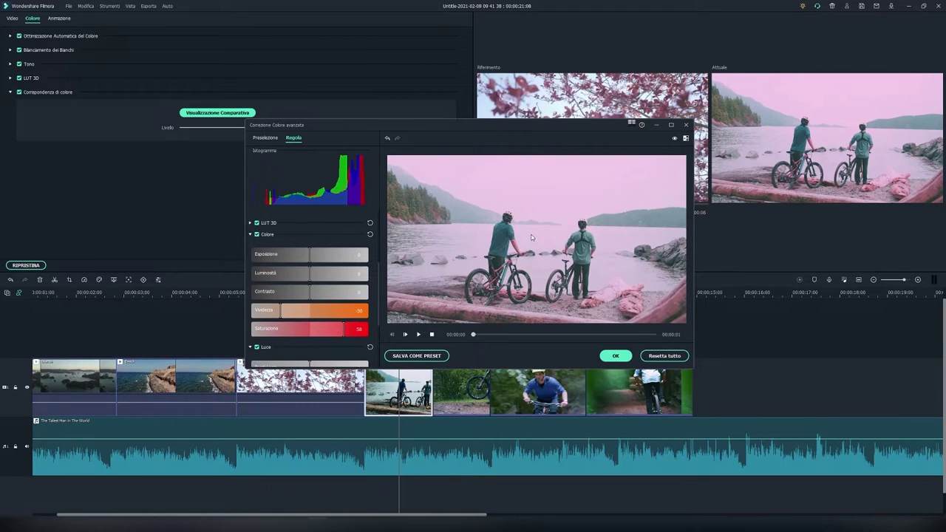
- Compare the original and corrected image in the side-to-side (Sinistra/Destra) and top-to-bottom (Sopra/Sotto) split views
{"action": "left_click", "coordinate": [686, 139]}
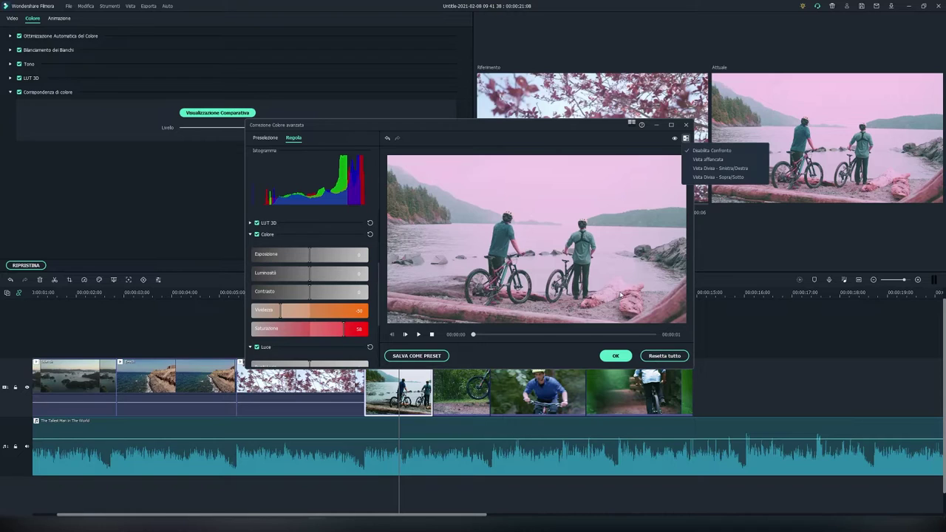
{"action": "left_click", "coordinate": [720, 168]}
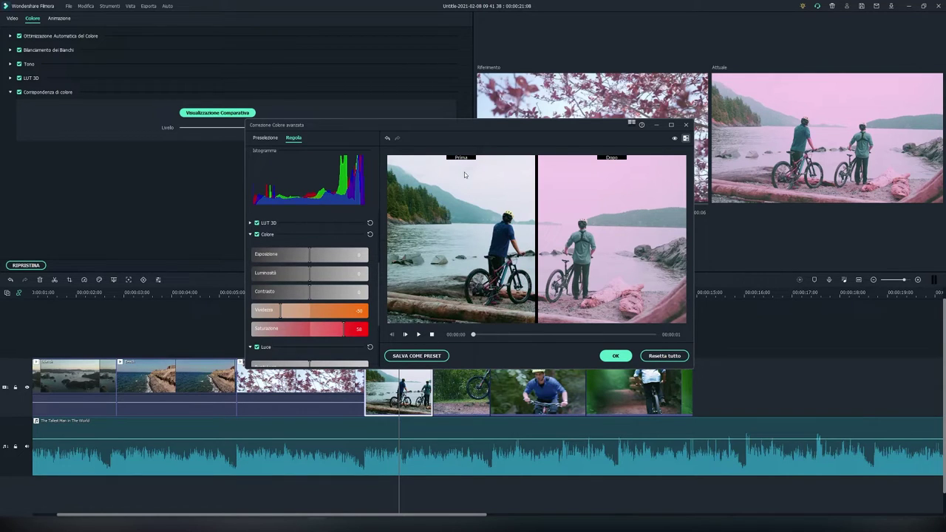
{"action": "left_click", "coordinate": [686, 139]}
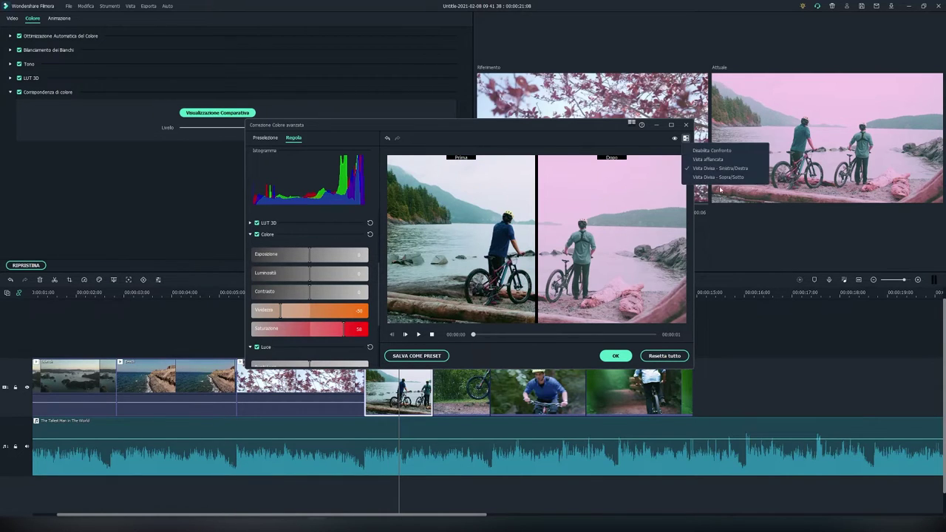
{"action": "left_click", "coordinate": [721, 178]}
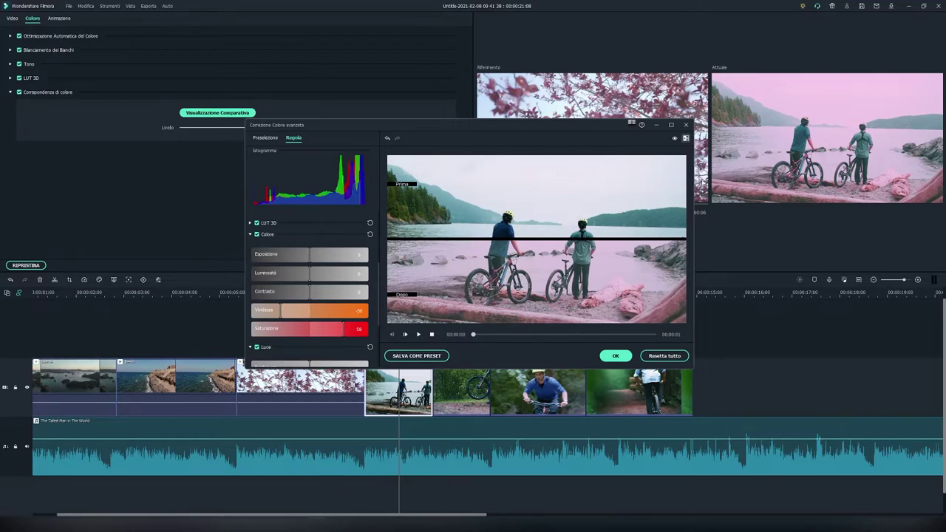
- Disable the split comparison and switch the preview repeatedly between the original and corrected colours
{"action": "left_click", "coordinate": [675, 139]}
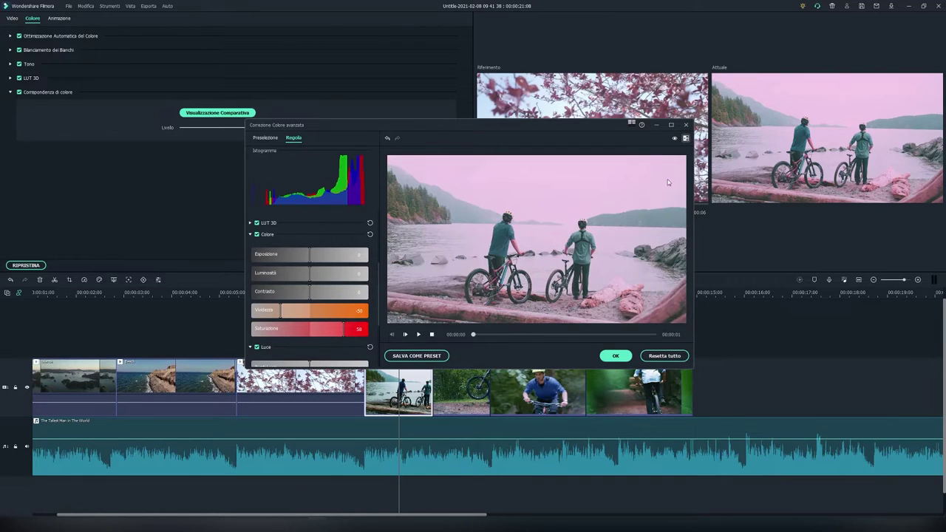
{"action": "left_click", "coordinate": [676, 139]}
{"action": "left_click", "coordinate": [675, 139]}
{"action": "left_click", "coordinate": [675, 139]}
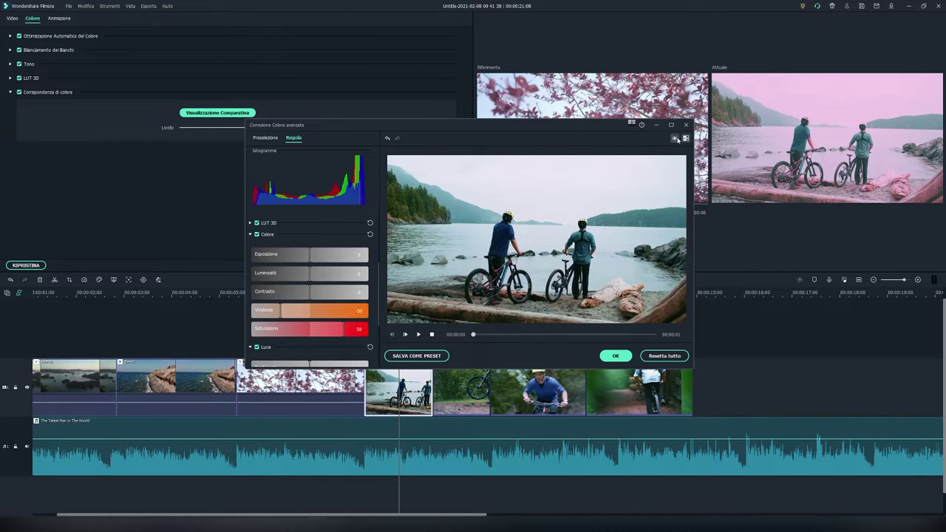
{"action": "left_click", "coordinate": [676, 139]}
{"action": "left_click", "coordinate": [676, 139]}
{"action": "left_click", "coordinate": [676, 139]}
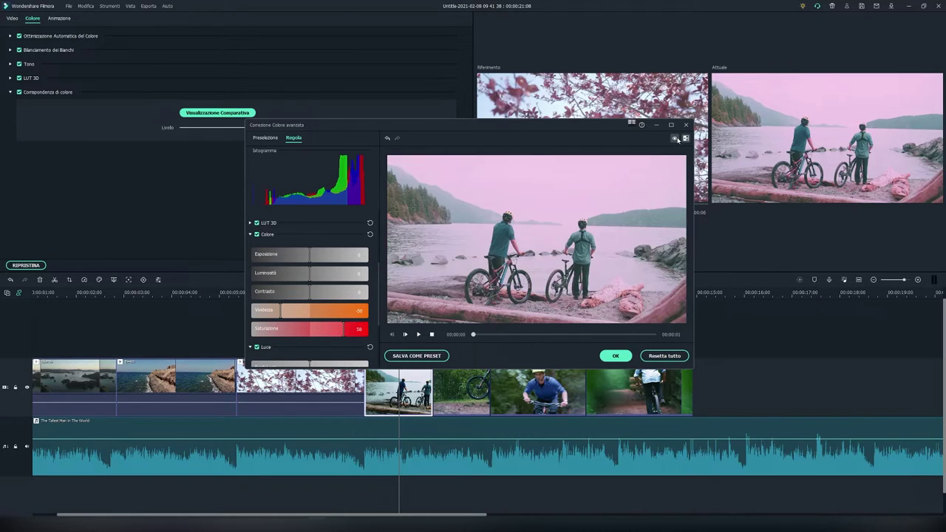
{"action": "left_click", "coordinate": [676, 139]}
{"action": "left_click", "coordinate": [676, 139]}
{"action": "left_click", "coordinate": [676, 139]}
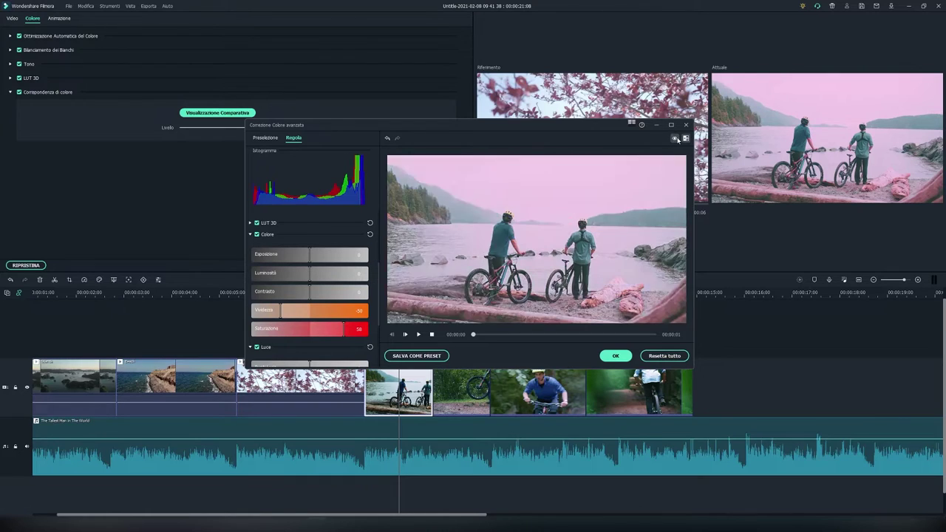
{"action": "left_click", "coordinate": [675, 139]}
{"action": "left_click", "coordinate": [676, 139]}
{"action": "left_click", "coordinate": [675, 139]}
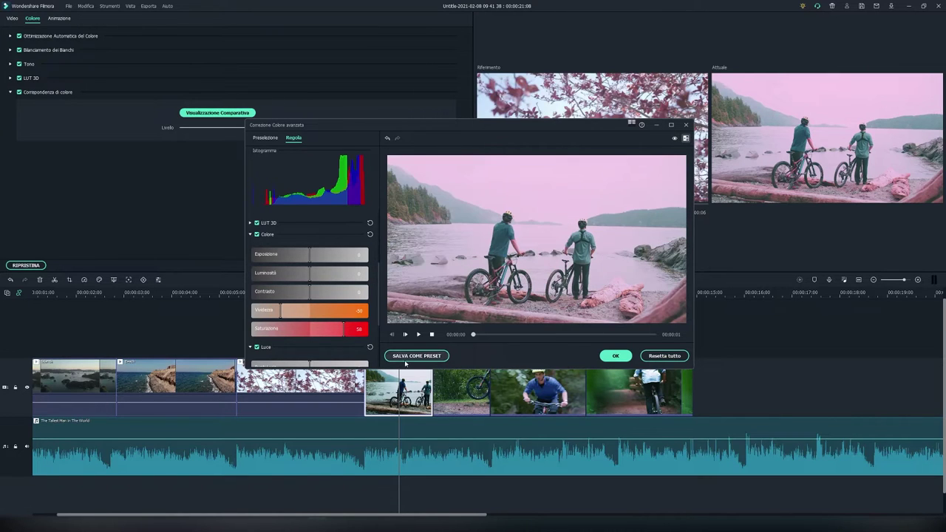
- Reset the advanced colour adjustments, including a trial exposure change, and confirm the clip's colour match
{"action": "left_click", "coordinate": [660, 355]}
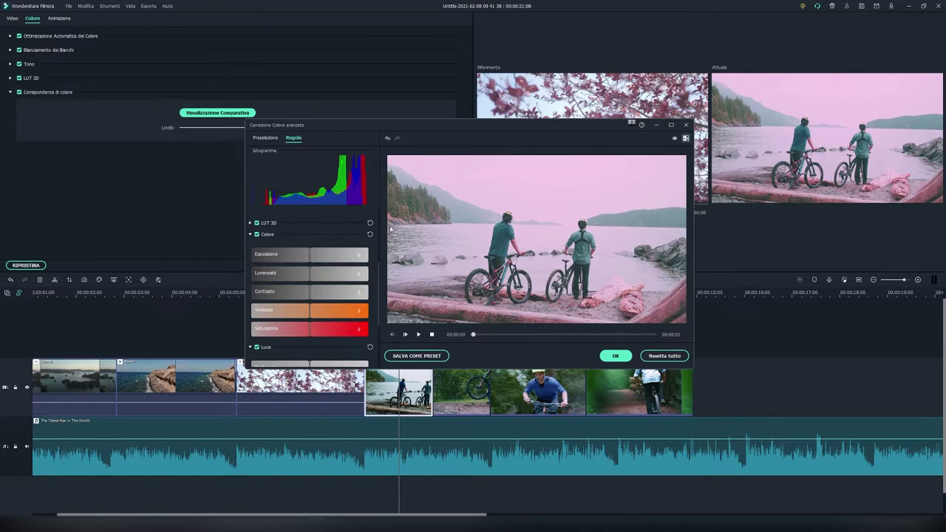
{"action": "left_click", "coordinate": [370, 233]}
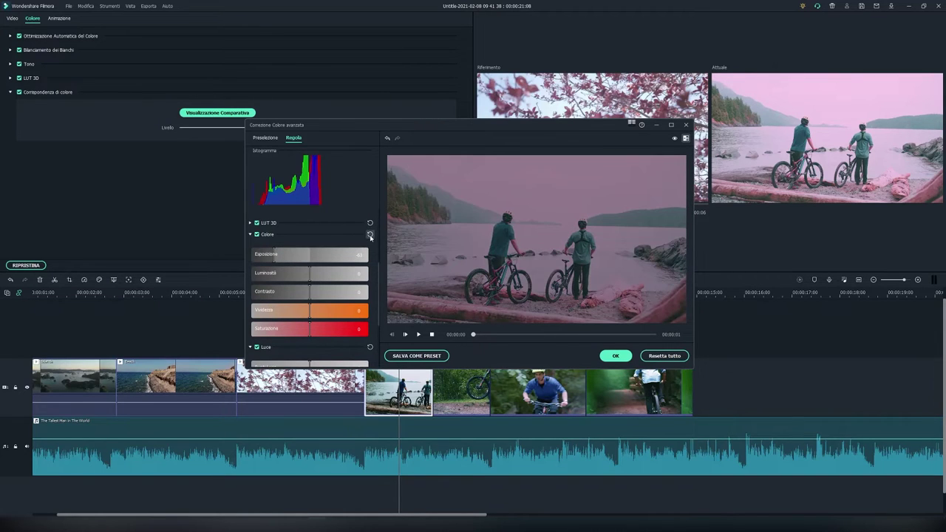
{"action": "left_click", "coordinate": [370, 235]}
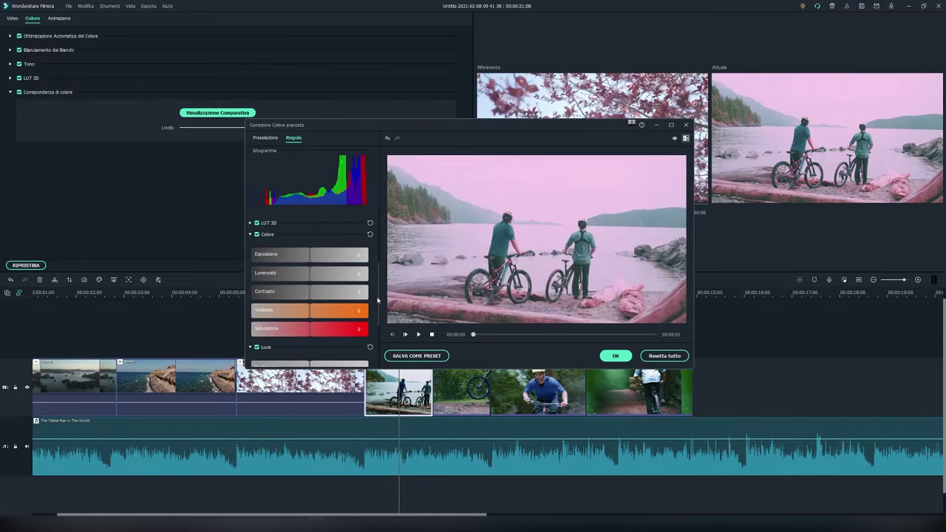
{"action": "left_click", "coordinate": [616, 356]}
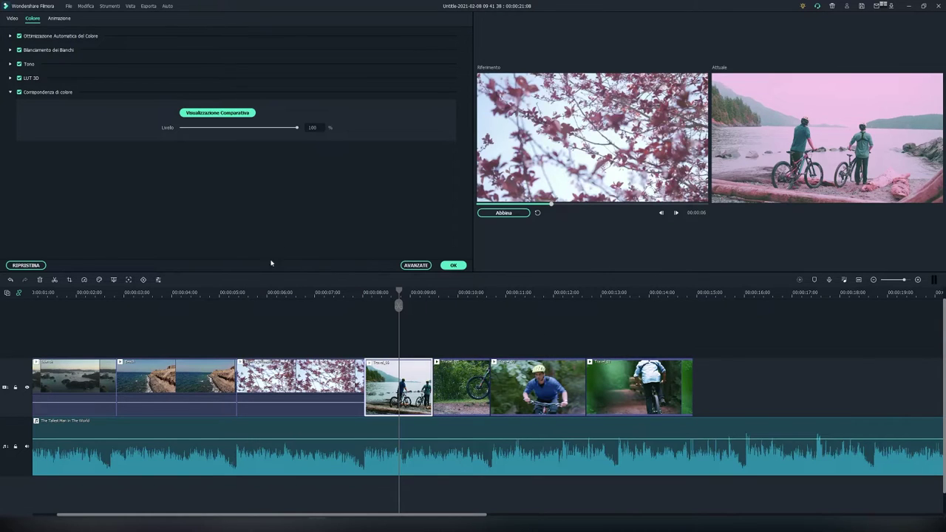
{"action": "left_click", "coordinate": [454, 266]}
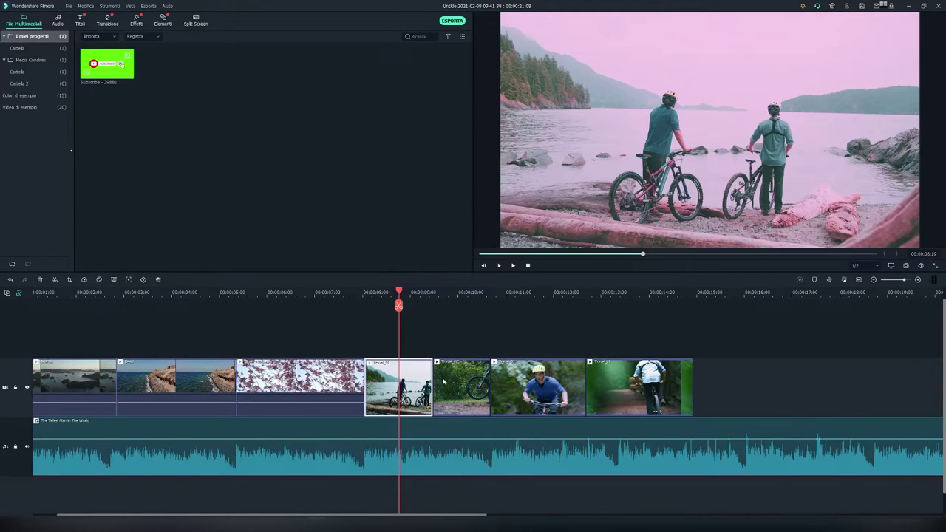
- Apply a chroma key to the two-cyclists clip using the pink sky colour, with offset 16 and tolerance 55
{"action": "left_click", "coordinate": [114, 281]}
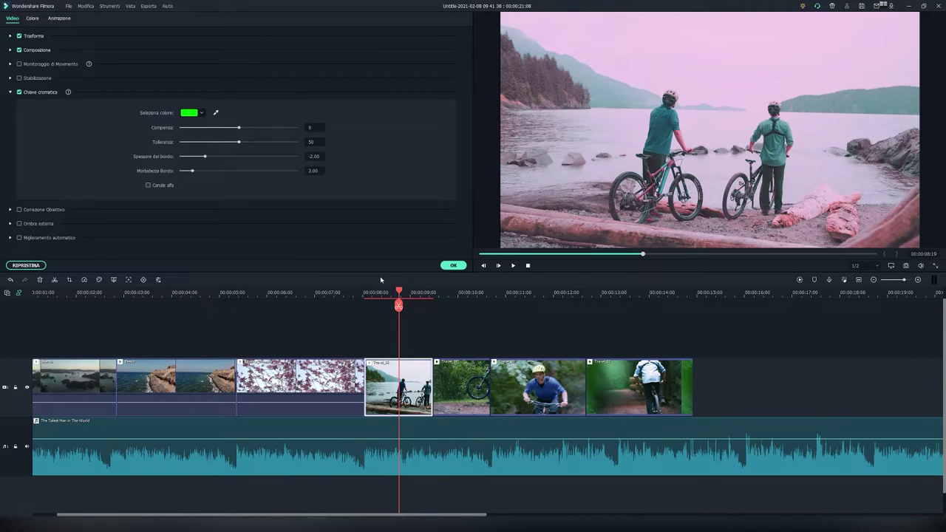
{"action": "left_click", "coordinate": [215, 113]}
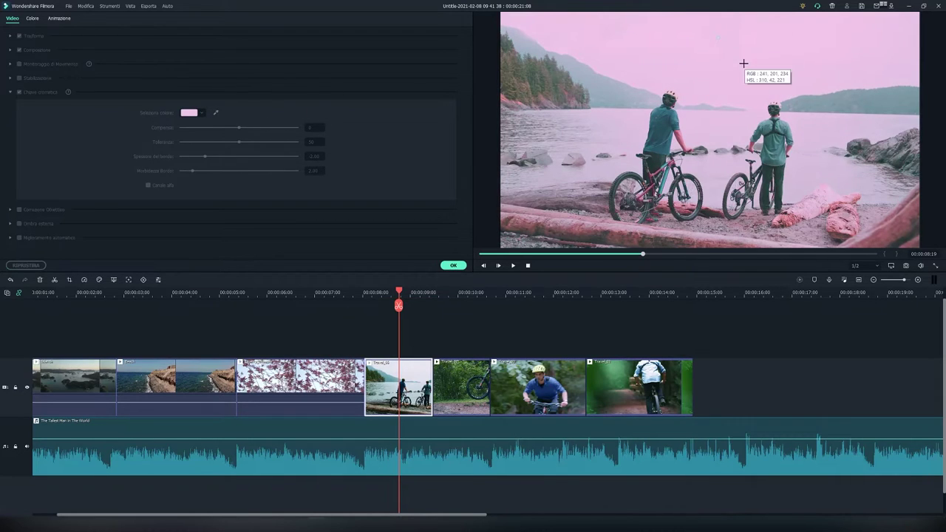
{"action": "left_click", "coordinate": [711, 68]}
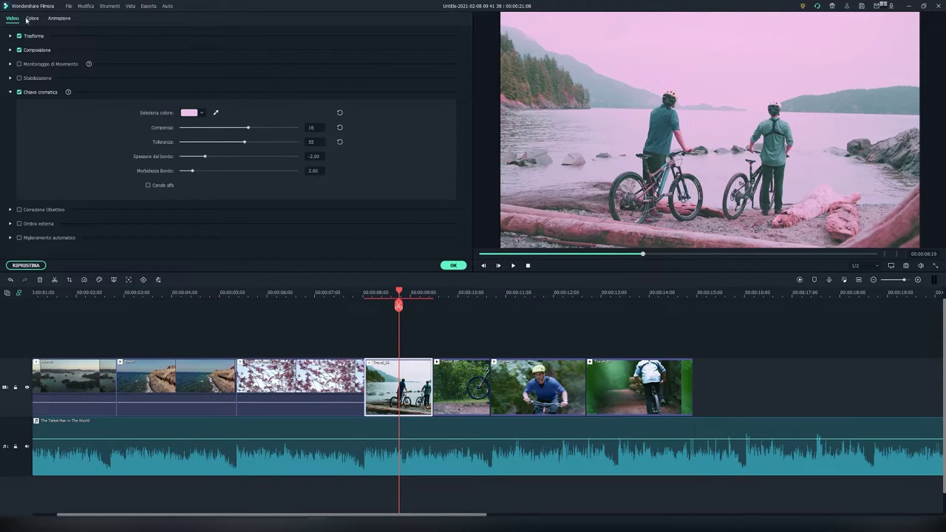
- Reset the two-cyclists clip's settings to remove its pink chroma key and confirm
{"action": "left_click", "coordinate": [29, 265]}
{"action": "left_click", "coordinate": [453, 266]}
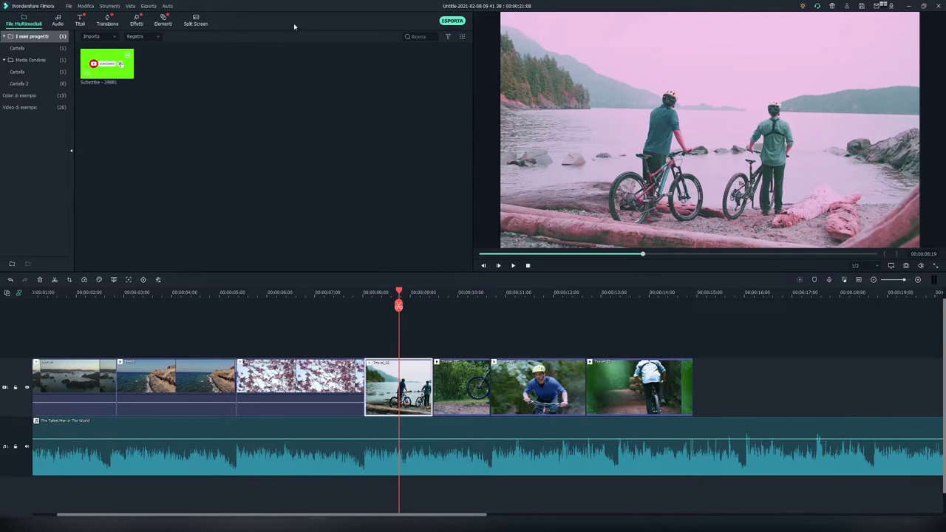
- Place the green-screen Subscribe clip on the track above the blue-shirted cyclist clip, trimmed to match that clip's length
{"action": "left_click_drag", "start_coordinate": [129, 62], "coordinate": [368, 322]}
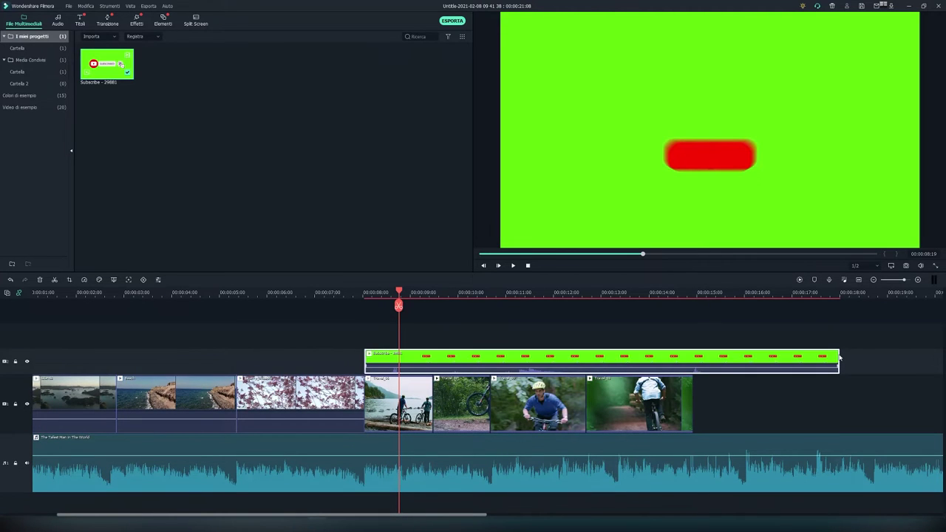
{"action": "left_click_drag", "start_coordinate": [839, 357], "coordinate": [433, 355]}
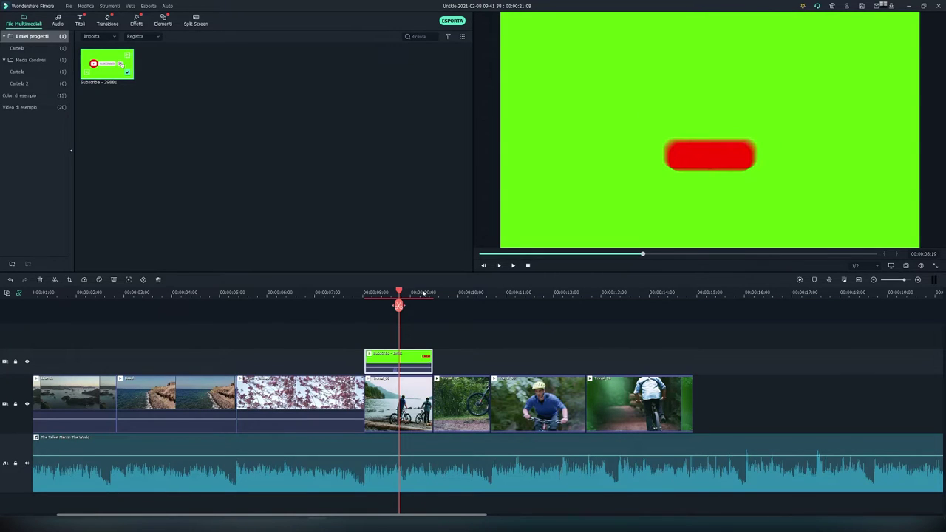
{"action": "left_click_drag", "start_coordinate": [407, 361], "coordinate": [584, 352]}
{"action": "left_click", "coordinate": [521, 293]}
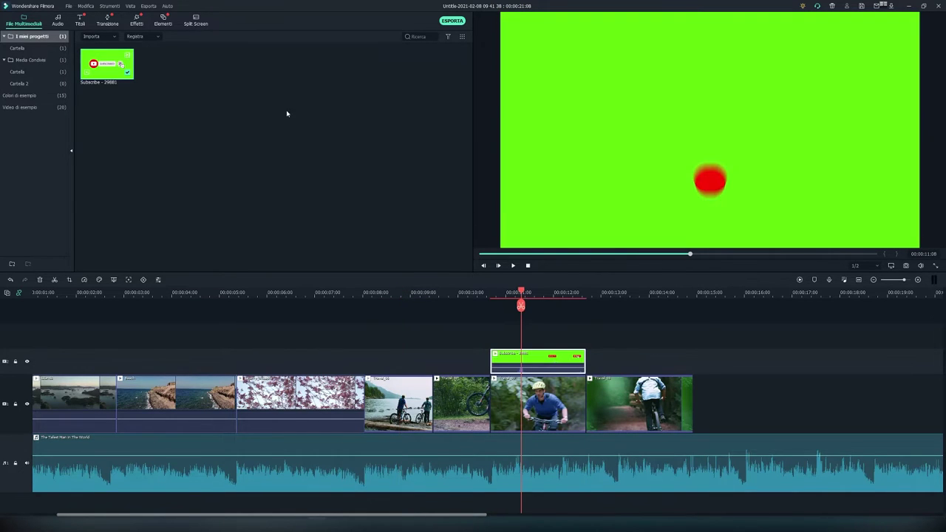
- Apply a green chroma key to the Subscribe clip and play it over the cyclist footage
{"action": "left_click", "coordinate": [114, 280]}
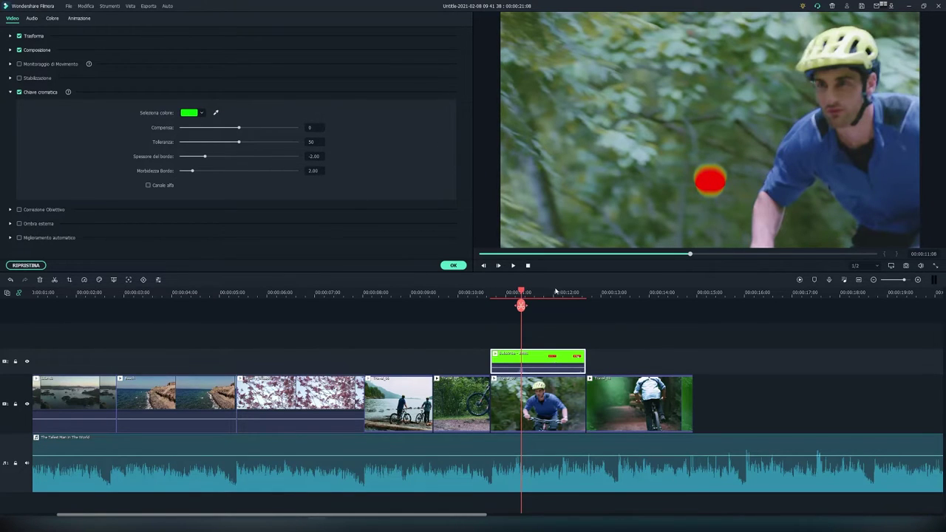
{"action": "left_click", "coordinate": [496, 292]}
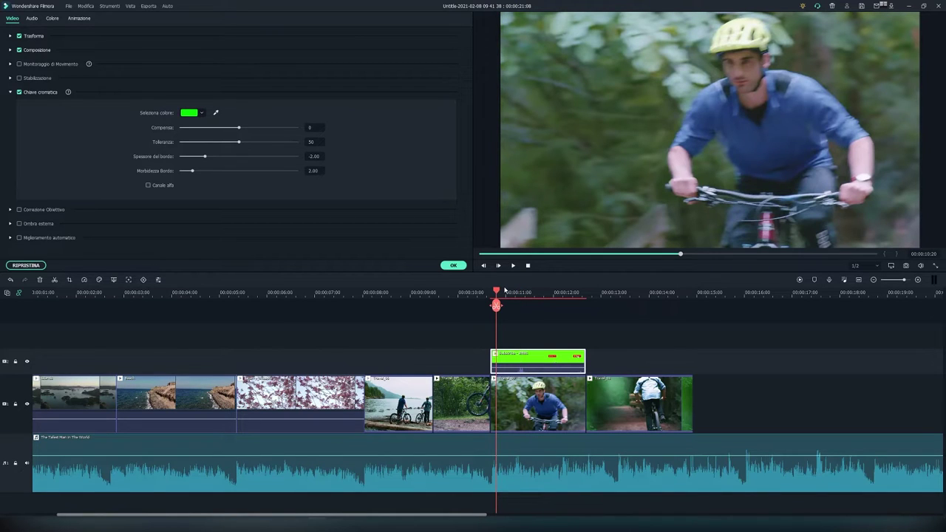
{"action": "key", "text": "space"}
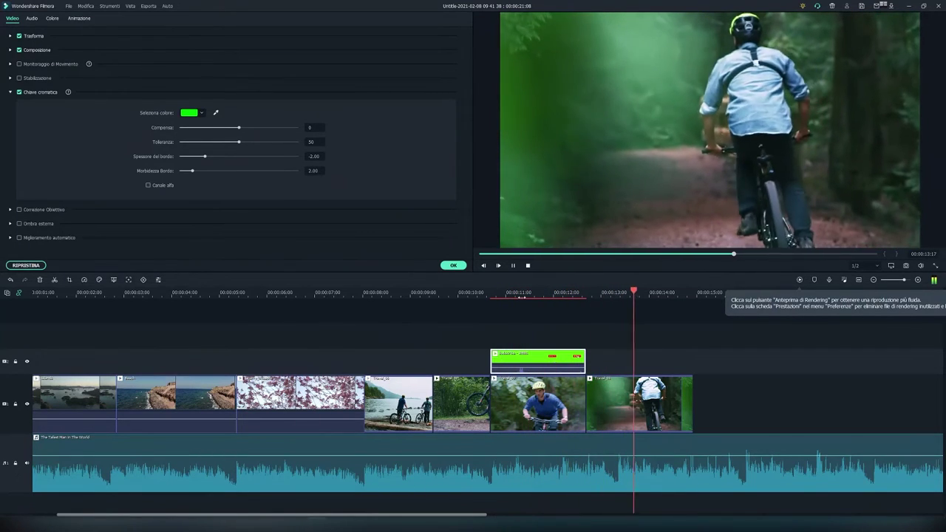
{"action": "left_click", "coordinate": [518, 292]}
{"action": "key", "text": "space"}
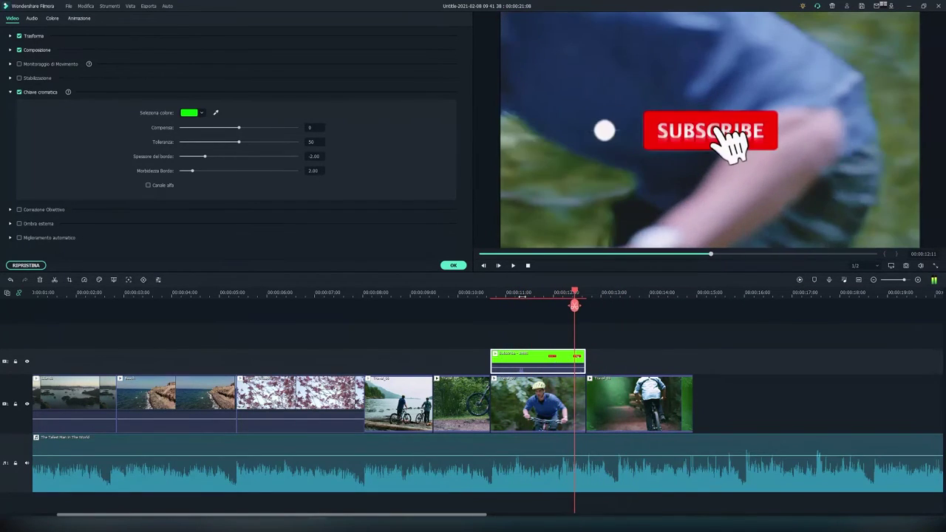
- Set the Subscribe clip's chroma key to offset 64, tolerance 70, edge thickness -5.68 and edge feather 13.89, and play the result
{"action": "left_click_drag", "start_coordinate": [575, 294], "coordinate": [501, 292]}
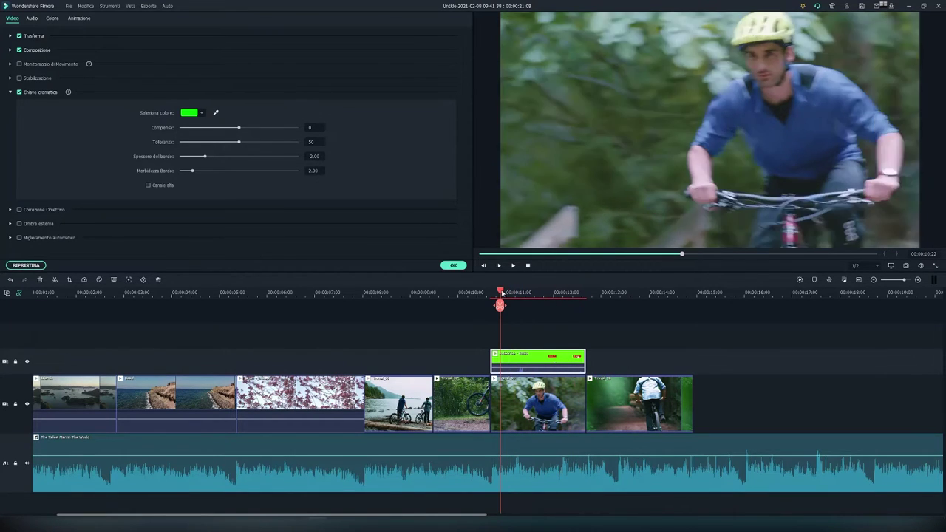
{"action": "left_click_drag", "start_coordinate": [502, 293], "coordinate": [520, 296]}
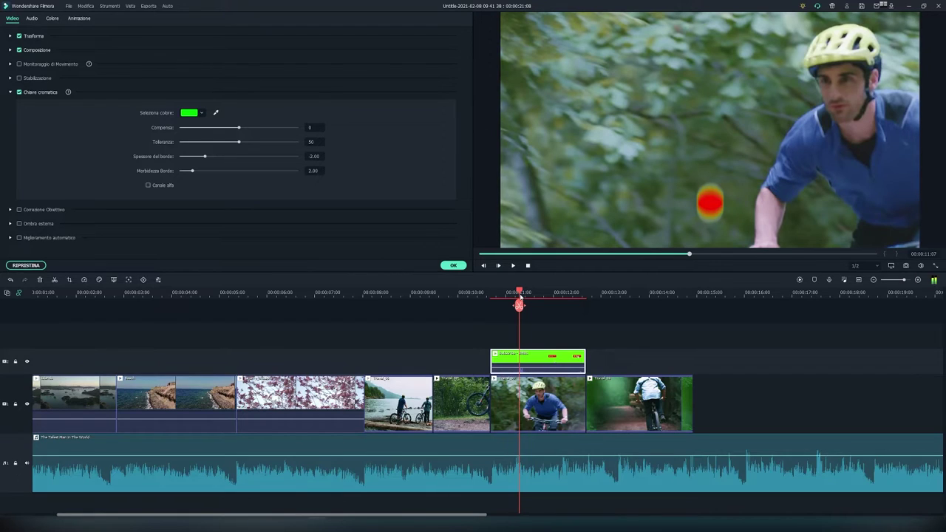
{"action": "left_click_drag", "start_coordinate": [520, 296], "coordinate": [523, 298]}
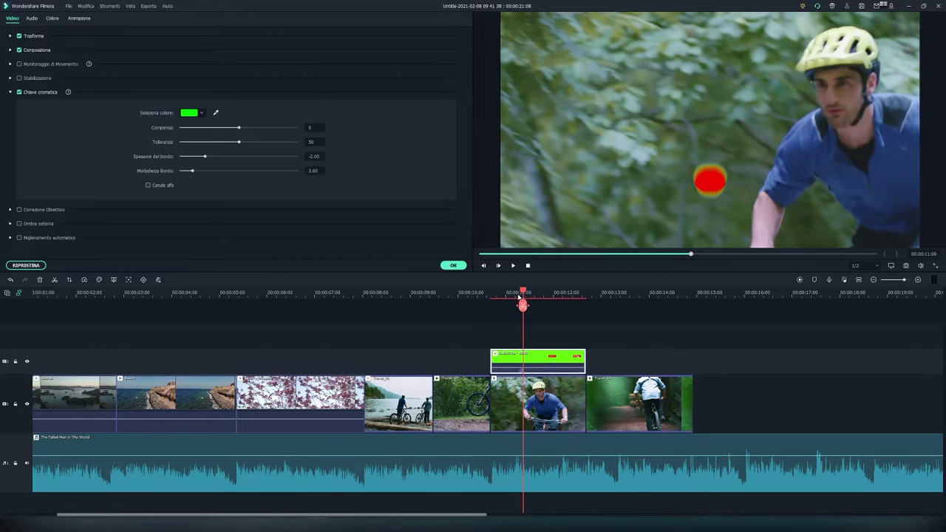
{"action": "left_click_drag", "start_coordinate": [240, 128], "coordinate": [256, 156]}
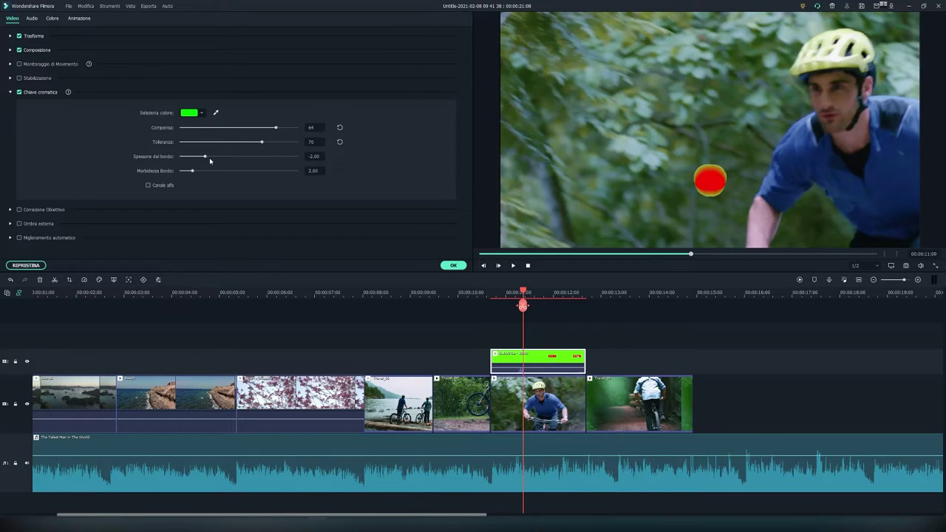
{"action": "left_click_drag", "start_coordinate": [278, 156], "coordinate": [261, 171]}
{"action": "left_click", "coordinate": [486, 292]}
{"action": "key", "text": "space"}
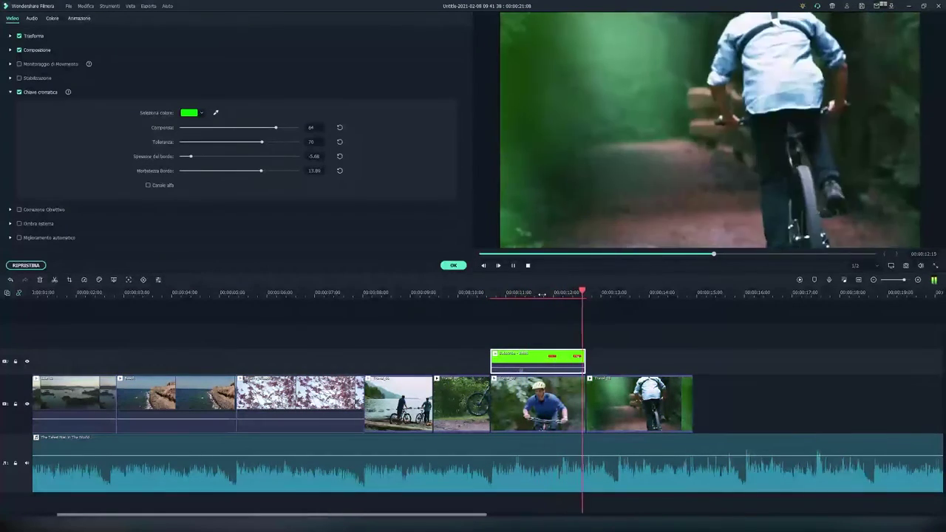
- Scrub through the keyed Subscribe animation from start to end and confirm its chroma key settings
{"action": "left_click_drag", "start_coordinate": [545, 293], "coordinate": [561, 293]}
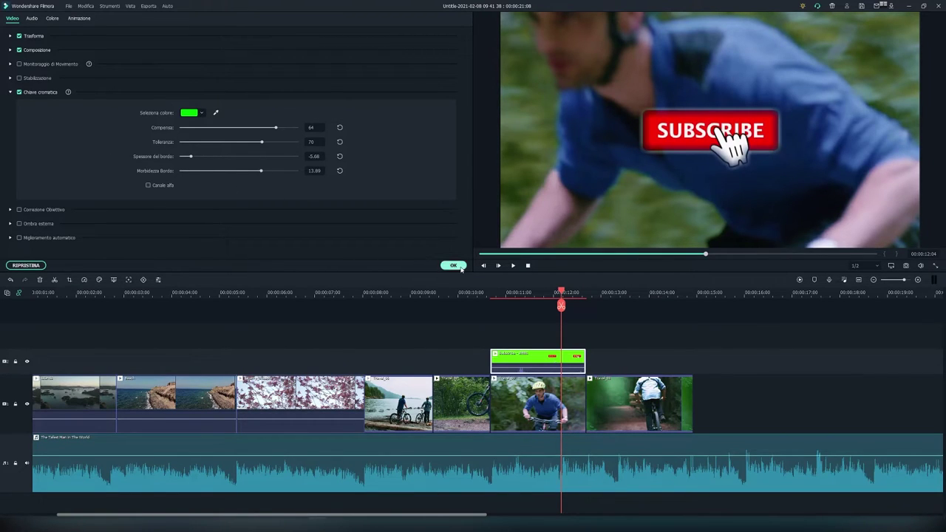
{"action": "left_click_drag", "start_coordinate": [563, 291], "coordinate": [493, 290]}
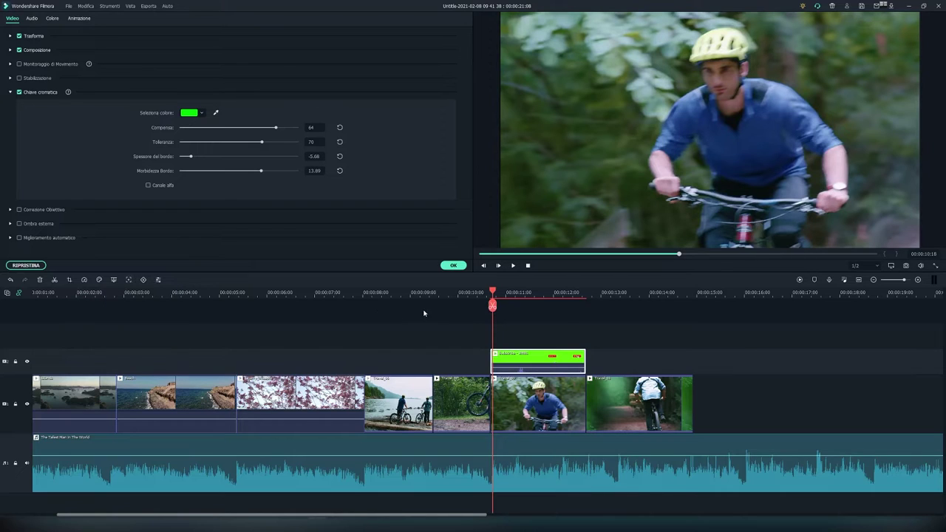
{"action": "left_click_drag", "start_coordinate": [493, 295], "coordinate": [595, 291]}
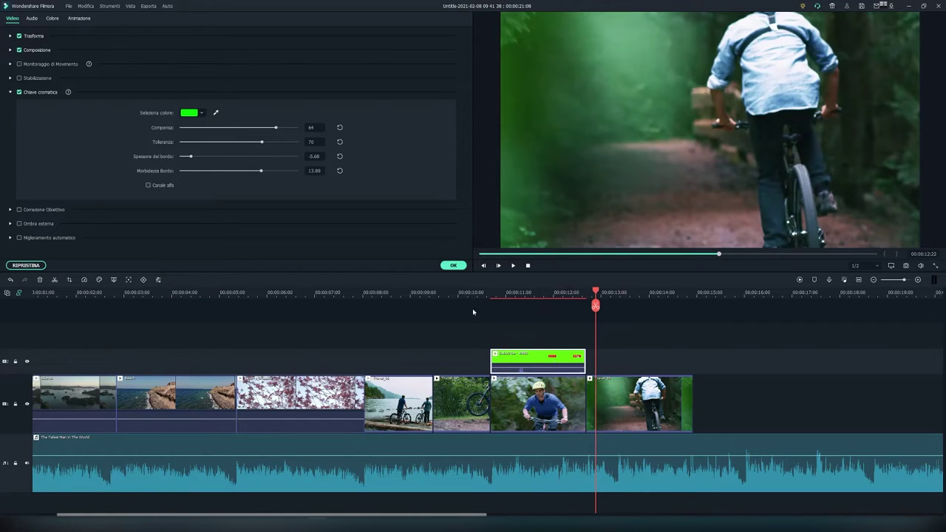
{"action": "left_click", "coordinate": [453, 264]}
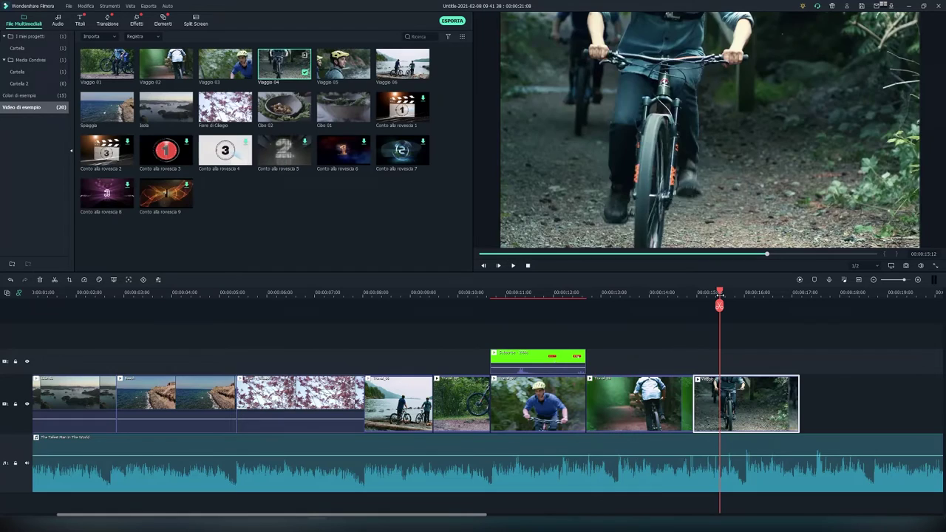
- Trim the end of the Viaggio 04 clip to 00:00:16:08 on the timeline
{"action": "mouse_move", "coordinate": [718, 304]}
{"action": "left_mouse_down"}
{"action": "mouse_move", "coordinate": [686, 305]}
{"action": "mouse_move", "coordinate": [754, 300]}
{"action": "mouse_move", "coordinate": [721, 298]}
{"action": "left_mouse_up"}
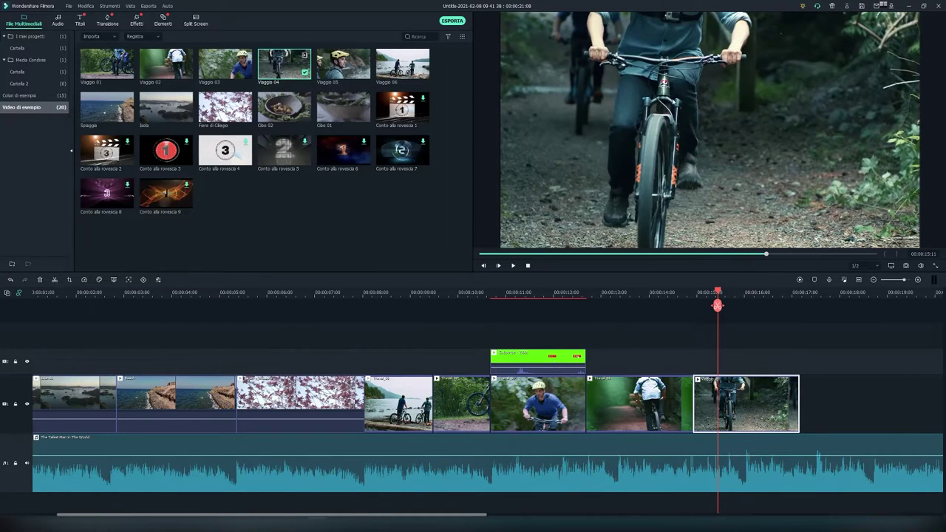
{"action": "left_click_drag", "start_coordinate": [717, 293], "coordinate": [762, 303]}
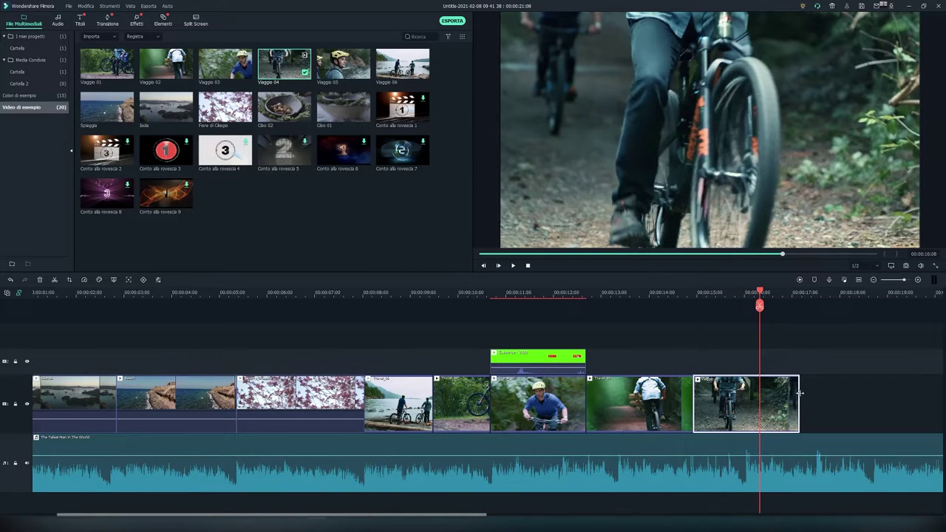
{"action": "left_click_drag", "start_coordinate": [799, 398], "coordinate": [762, 390]}
{"action": "left_click_drag", "start_coordinate": [759, 292], "coordinate": [703, 293]}
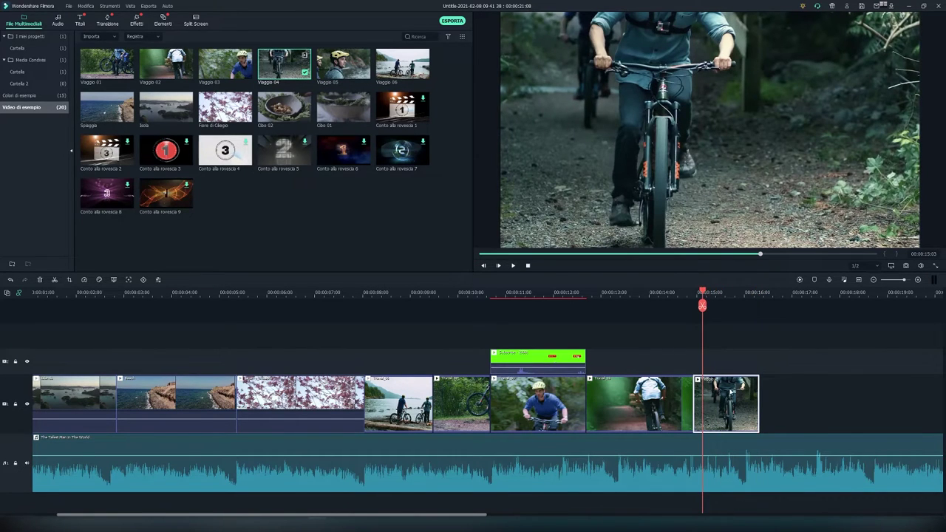
- Enable motion tracking on the Viaggio 04 clip, fit a small tracking box on the bike just below the handlebar, and start the tracking
{"action": "double_click", "coordinate": [733, 385]}
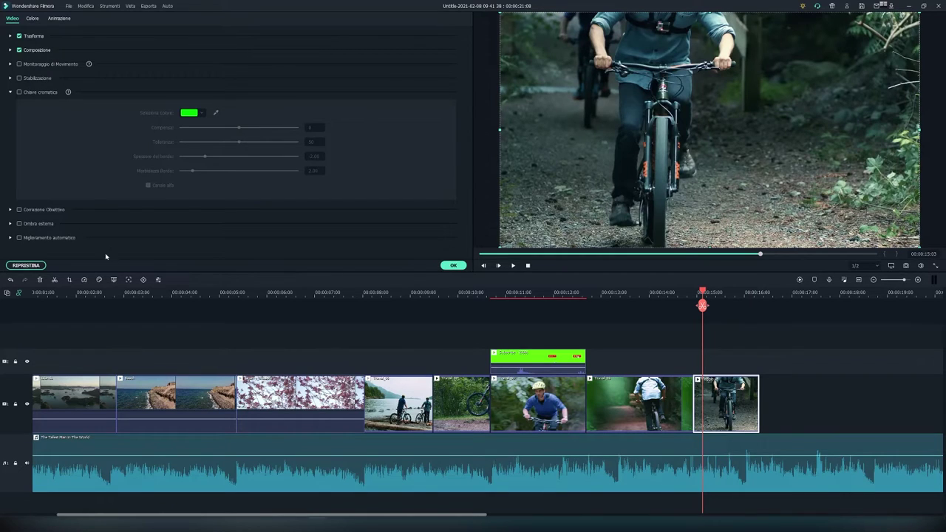
{"action": "left_click", "coordinate": [114, 280]}
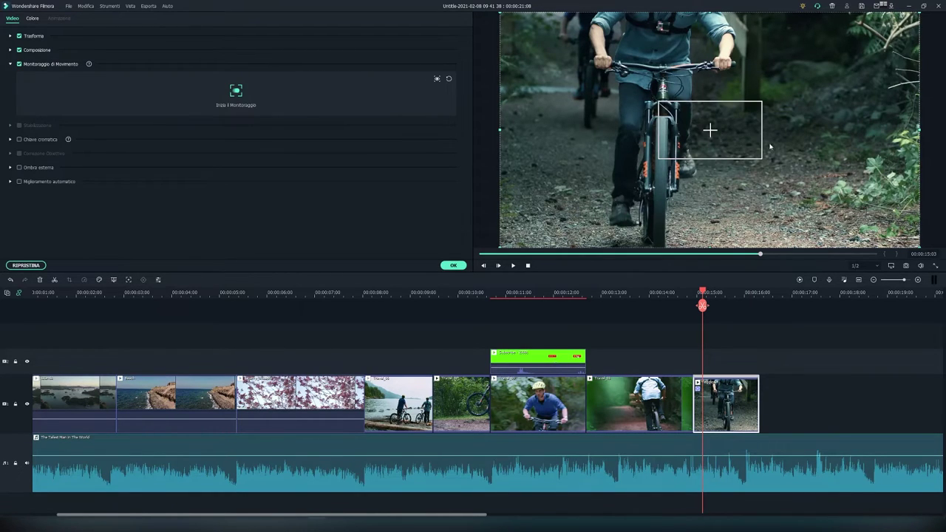
{"action": "left_click", "coordinate": [728, 133]}
{"action": "left_click_drag", "start_coordinate": [763, 133], "coordinate": [664, 87]}
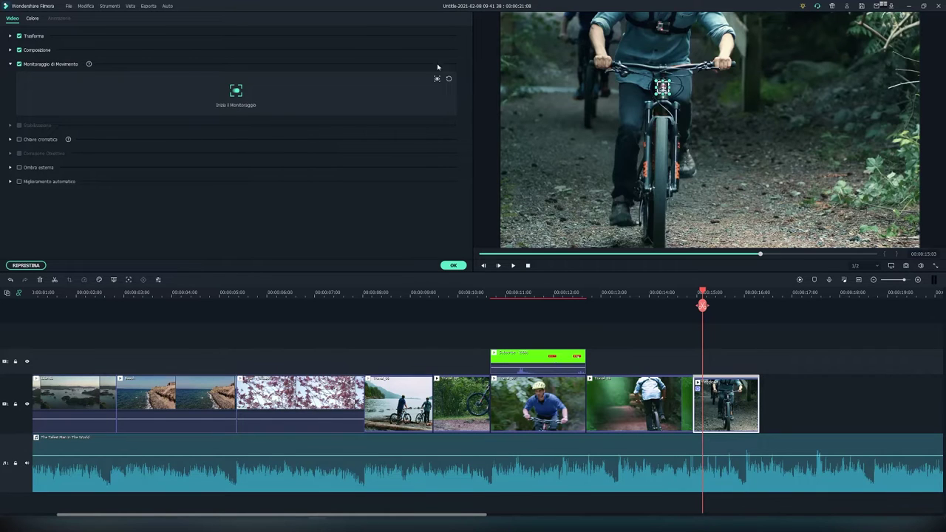
{"action": "left_click", "coordinate": [237, 94]}
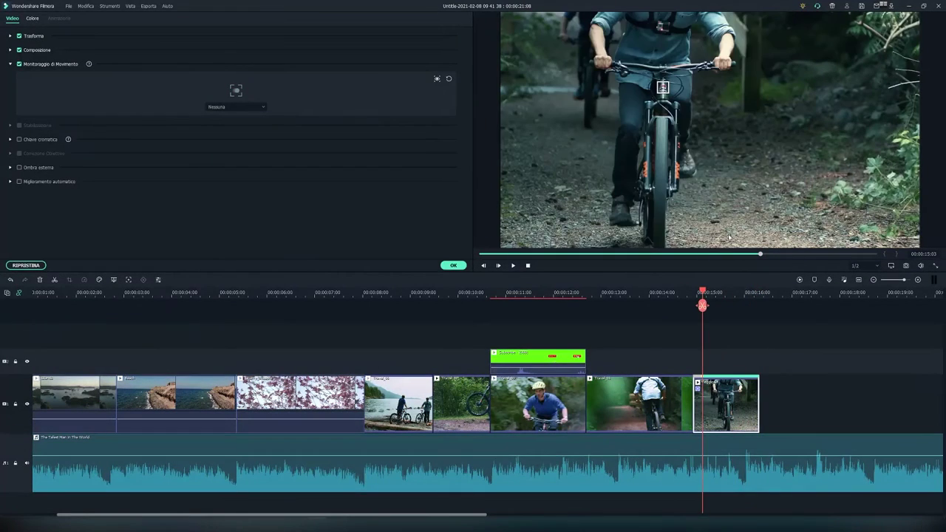
{"action": "mouse_move", "coordinate": [703, 289]}
{"action": "left_mouse_down"}
{"action": "mouse_move", "coordinate": [747, 291]}
{"action": "mouse_move", "coordinate": [691, 290]}
{"action": "mouse_move", "coordinate": [752, 283]}
{"action": "mouse_move", "coordinate": [695, 292]}
{"action": "left_mouse_up"}
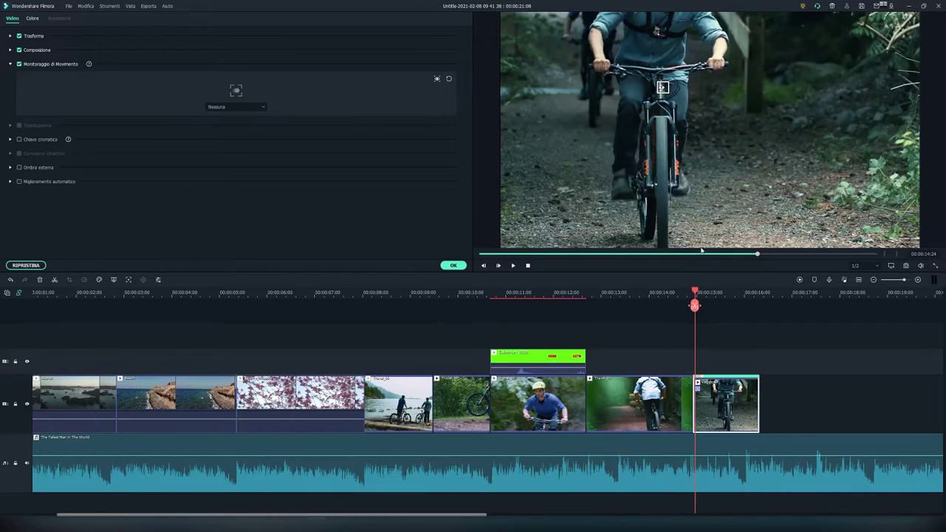
- Move the Subscribe clip above the motion-tracked Viaggio 04 clip and select it for editing
{"action": "left_click_drag", "start_coordinate": [526, 357], "coordinate": [759, 355]}
{"action": "left_click", "coordinate": [718, 292]}
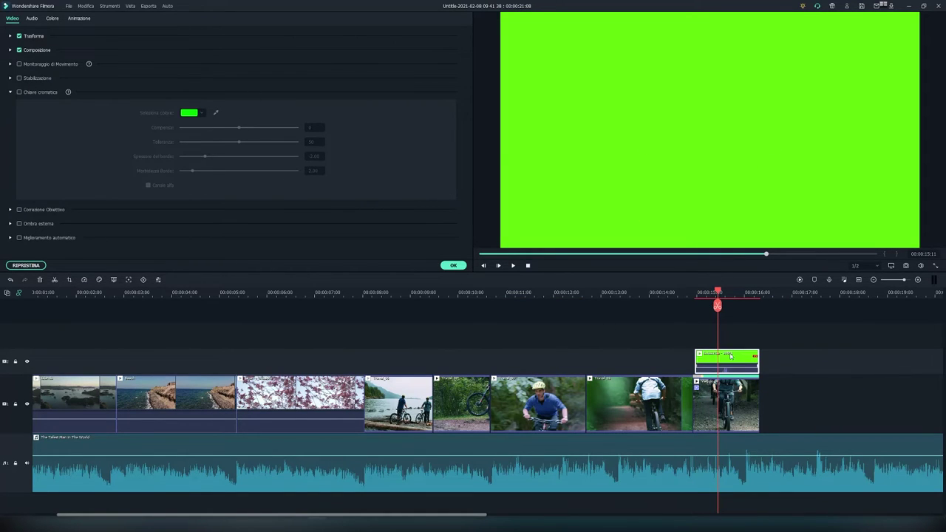
{"action": "left_click", "coordinate": [730, 356]}
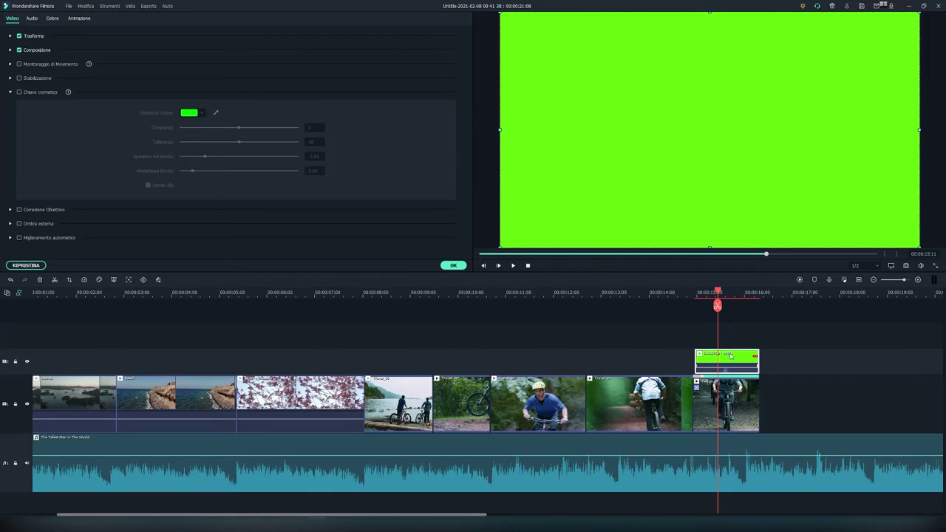
- Apply a green chroma key with tolerance 80 to the Subscribe clip and reduce its width in the preview
{"action": "left_click", "coordinate": [20, 92]}
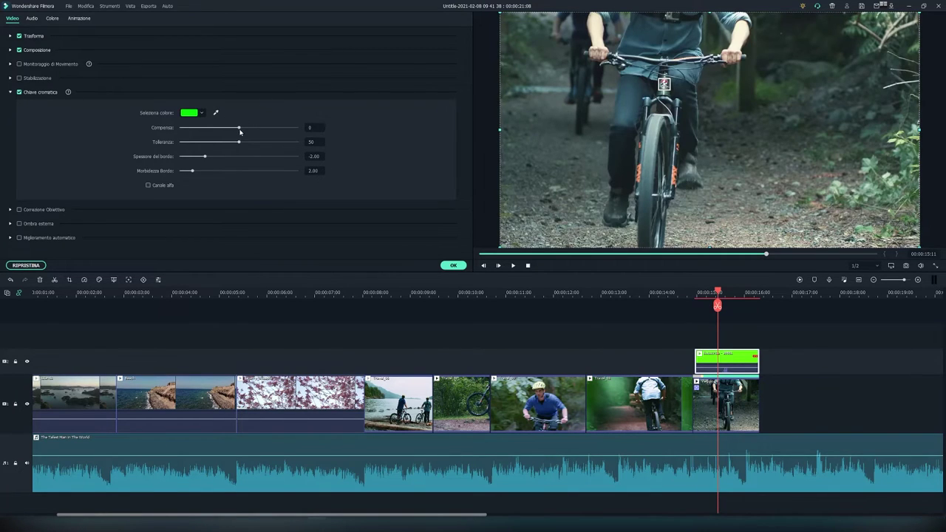
{"action": "left_click_drag", "start_coordinate": [239, 141], "coordinate": [285, 142]}
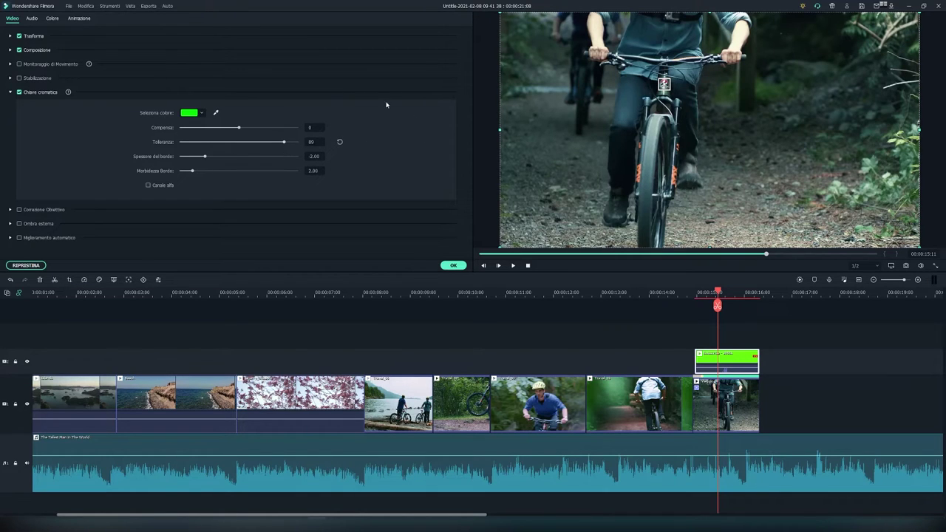
{"action": "left_click_drag", "start_coordinate": [500, 130], "coordinate": [571, 131]}
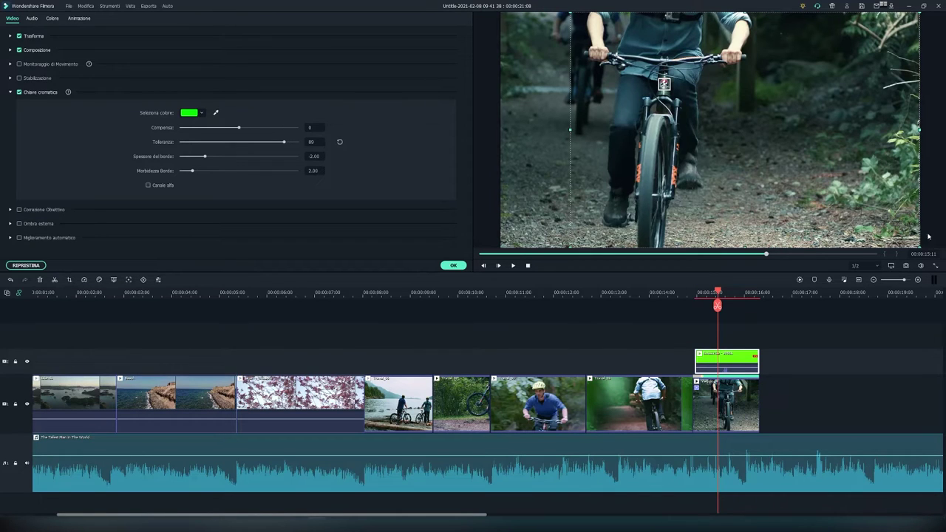
- Attach the Subscribe clip to the tracked motion of the Viaggio 04 clip
{"action": "left_click", "coordinate": [745, 405]}
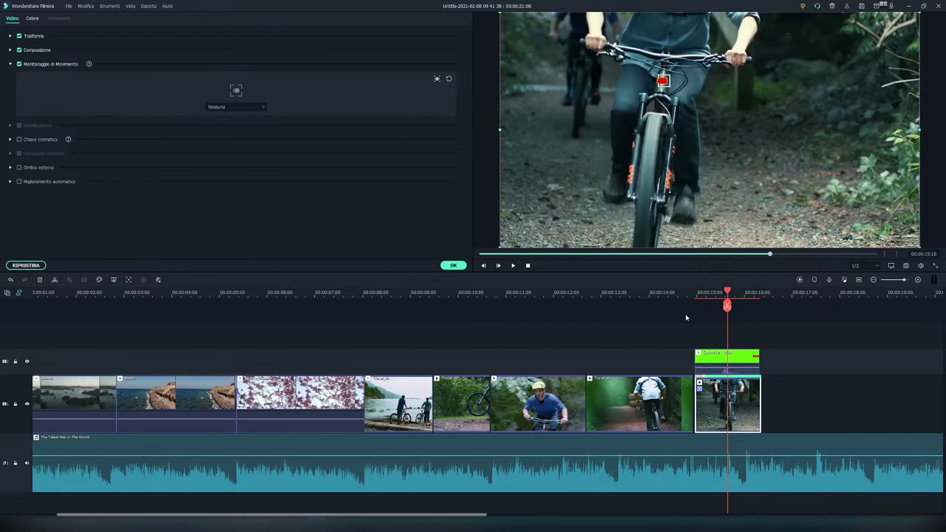
{"action": "left_click", "coordinate": [265, 109]}
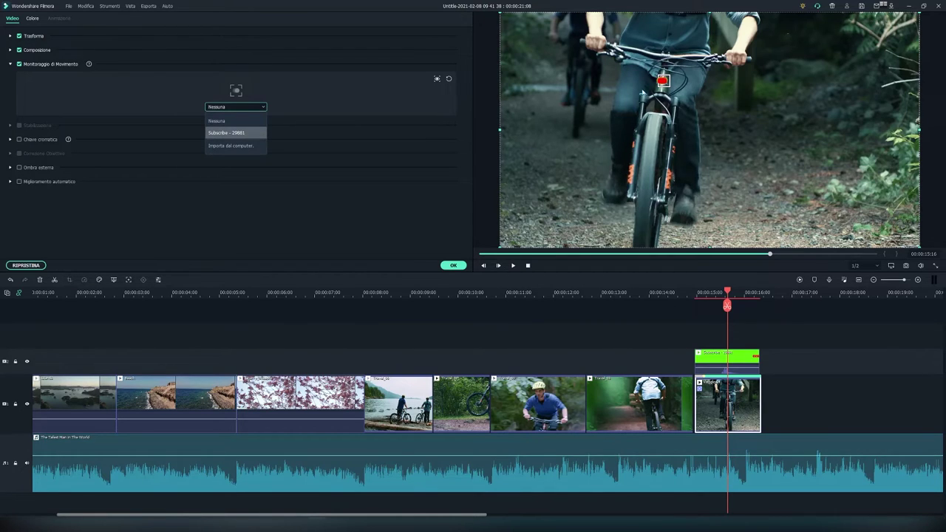
{"action": "left_click", "coordinate": [234, 133]}
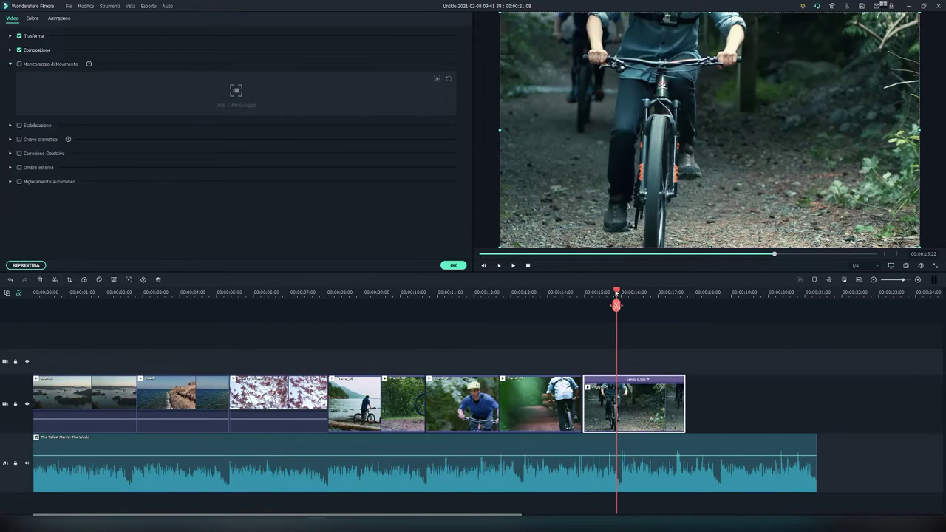
- Play the slowed-down Viaggio 04 clip from near its beginning
{"action": "left_click_drag", "start_coordinate": [617, 294], "coordinate": [589, 294]}
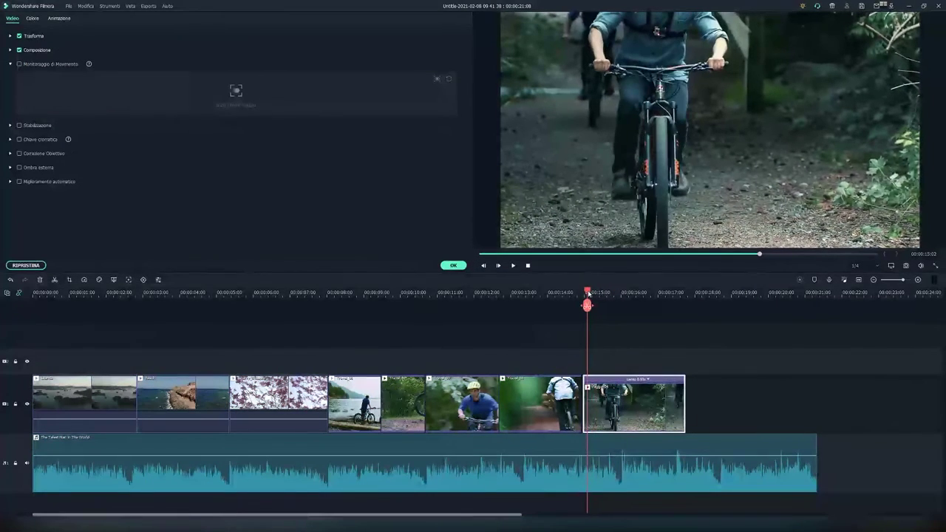
{"action": "key", "text": "space"}
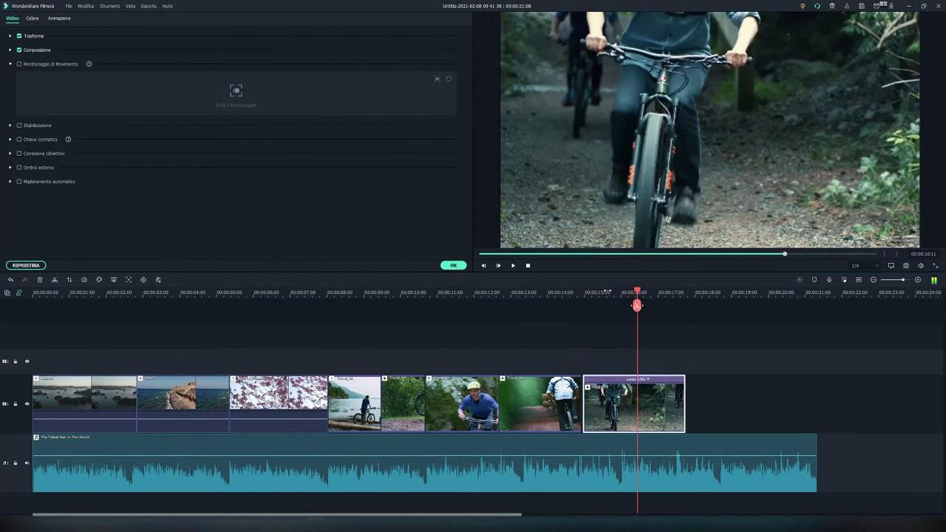
- Mute the music track and replay the motion-tracked Viaggio 04 clip from near its beginning, then close the clip's editing settings
{"action": "scroll", "coordinate": [595, 293], "scroll_direction": "down", "scroll_amount": 1}
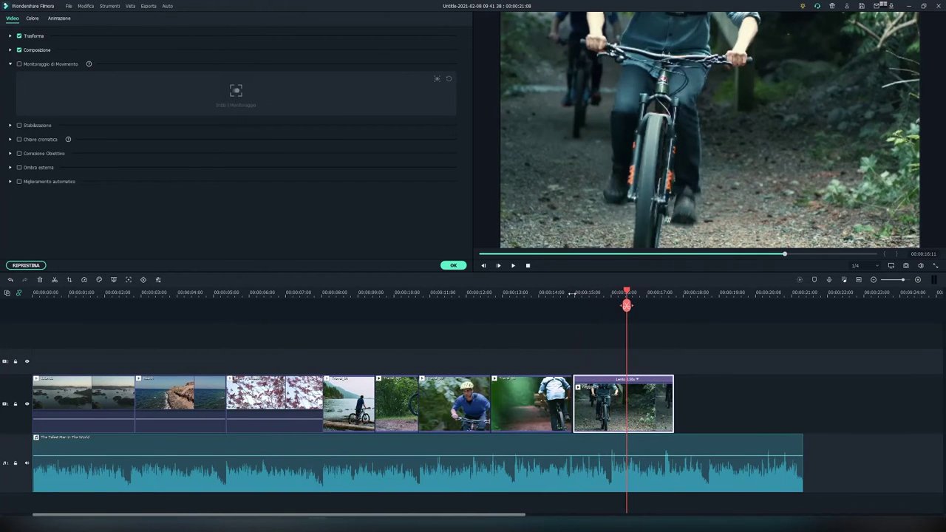
{"action": "left_click", "coordinate": [575, 293]}
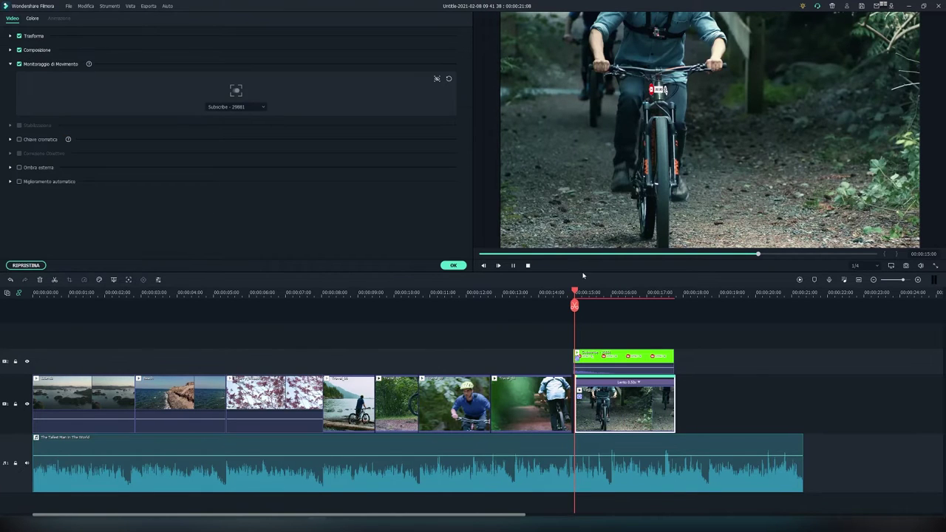
{"action": "key", "text": "space"}
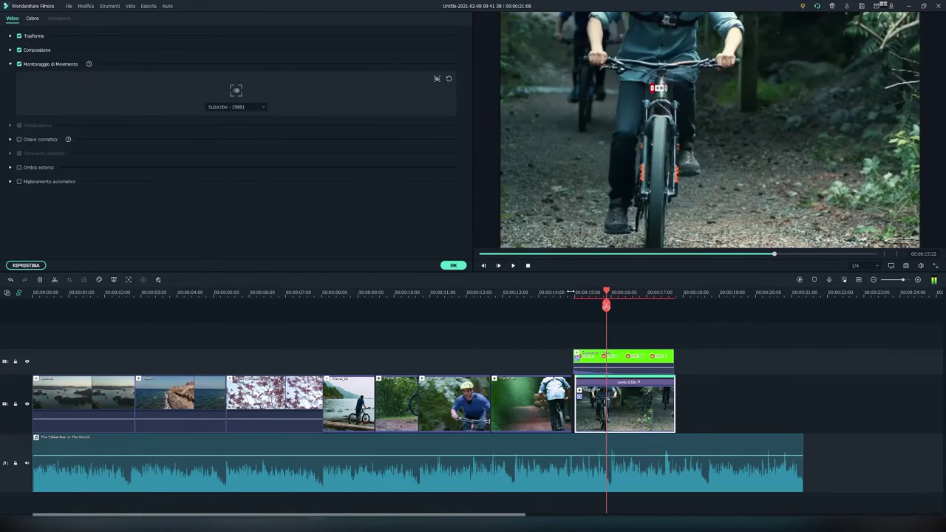
{"action": "left_click", "coordinate": [28, 464]}
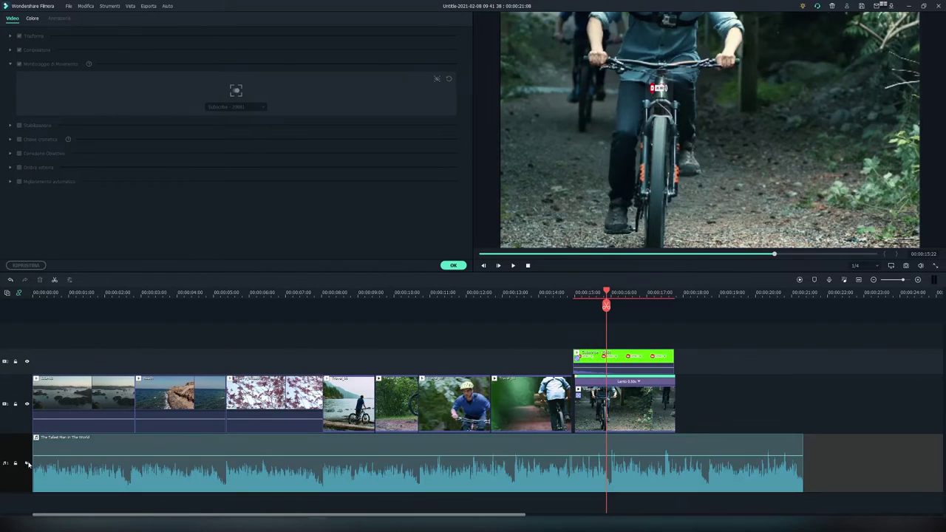
{"action": "left_click", "coordinate": [581, 293]}
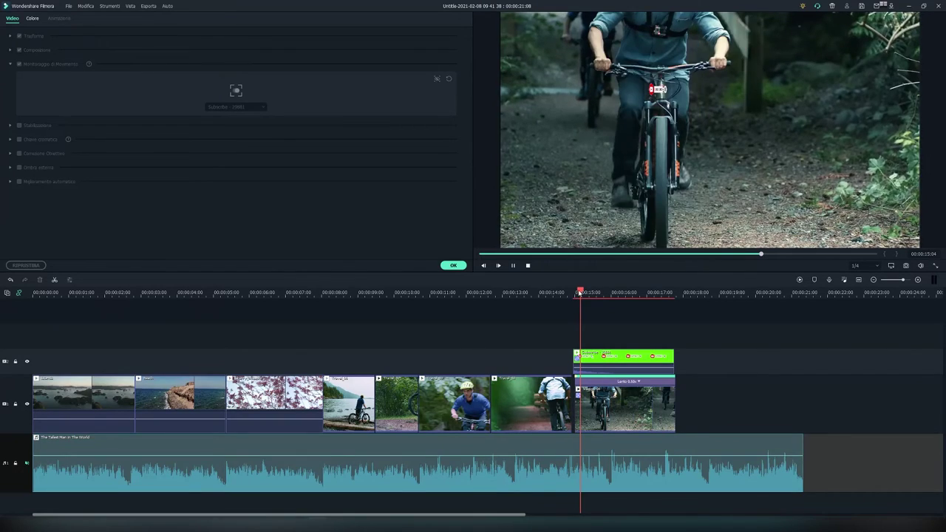
{"action": "key", "text": "space"}
{"action": "left_click", "coordinate": [578, 293]}
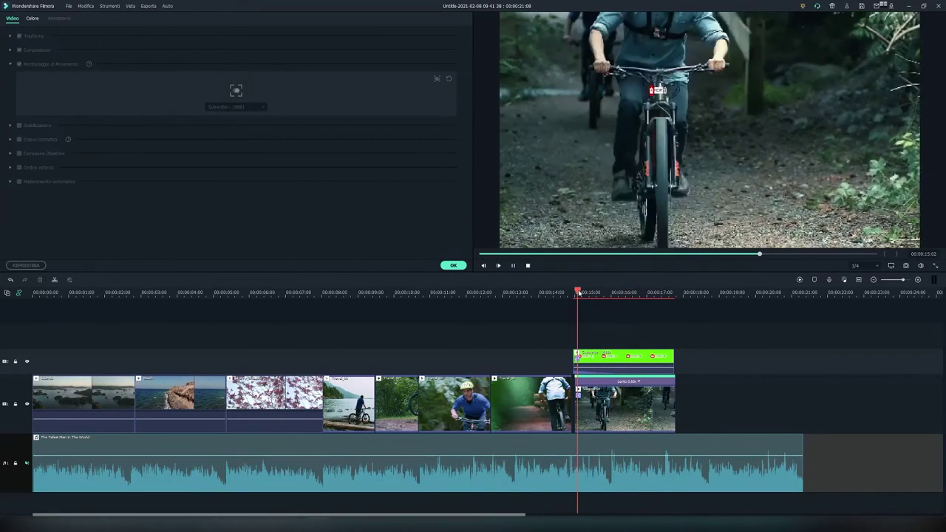
{"action": "left_click", "coordinate": [583, 292]}
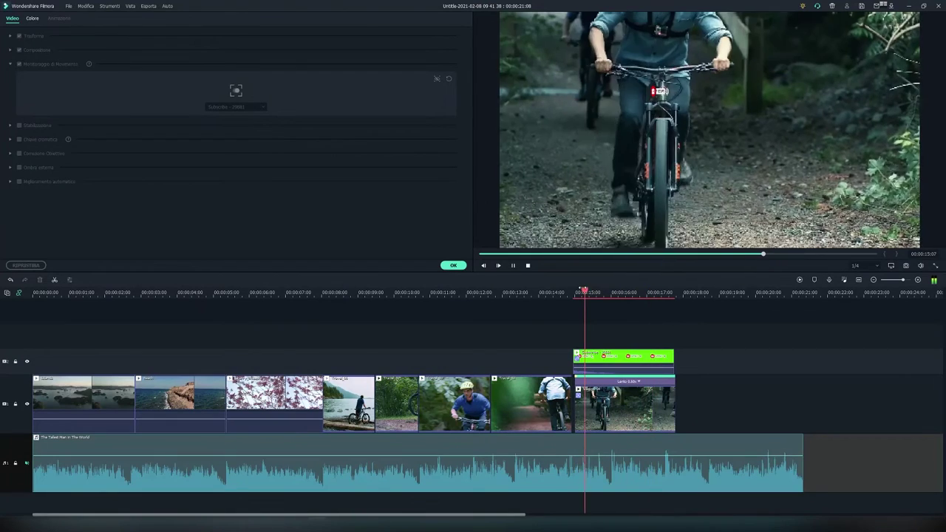
{"action": "left_click", "coordinate": [453, 264]}
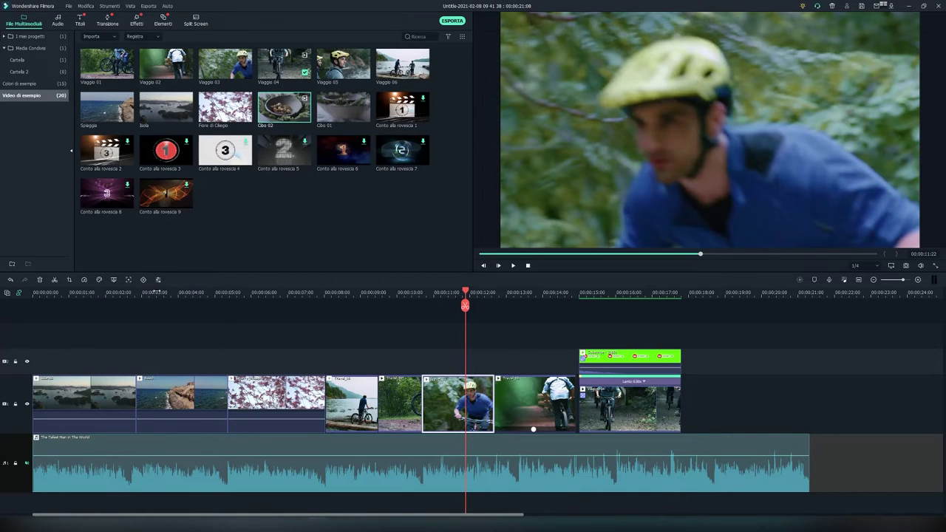
- Add an animation keyframe at the very start of the islands clip
{"action": "left_click", "coordinate": [145, 300]}
{"action": "key", "text": "Home"}
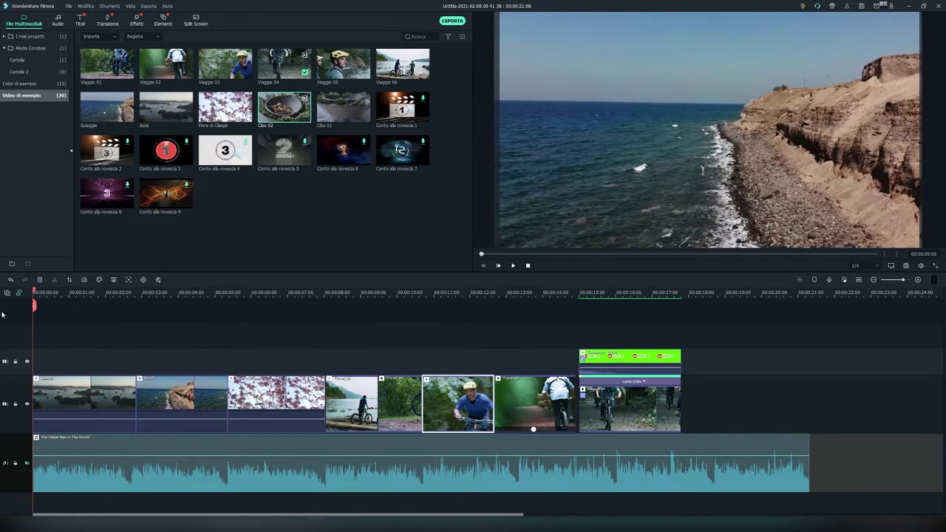
{"action": "left_click", "coordinate": [113, 409]}
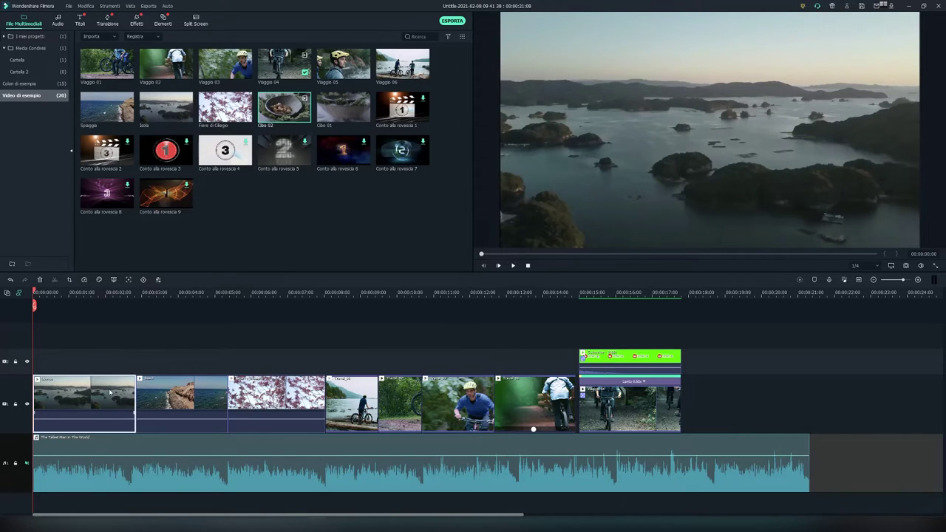
{"action": "left_click", "coordinate": [144, 279]}
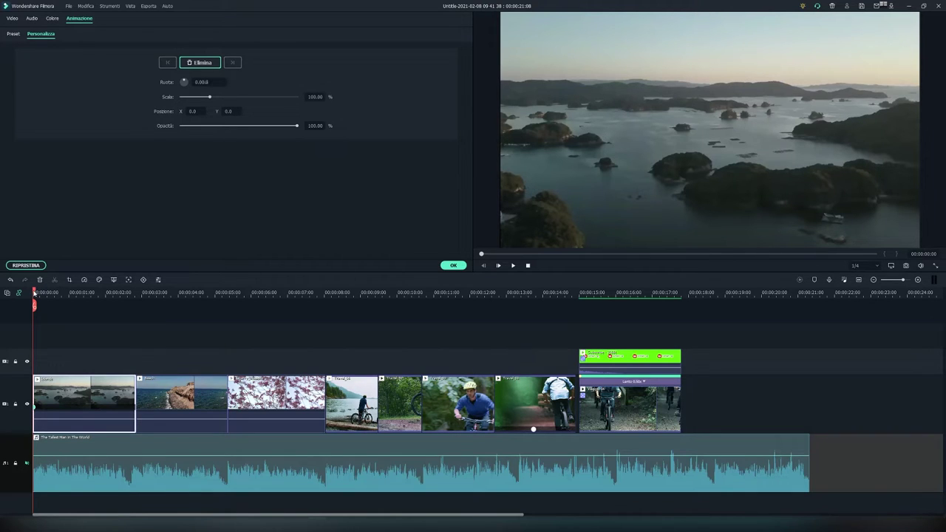
- At 00:00:01:17 on the islands clip, keyframe the scale at 187.26% and the position at X -329, Y 154
{"action": "left_click_drag", "start_coordinate": [34, 295], "coordinate": [93, 296]}
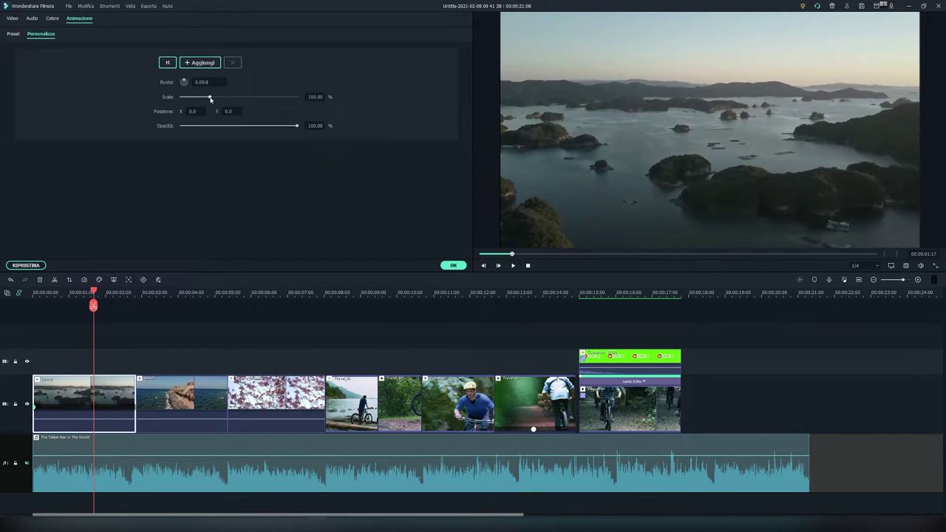
{"action": "left_click_drag", "start_coordinate": [211, 98], "coordinate": [235, 98]}
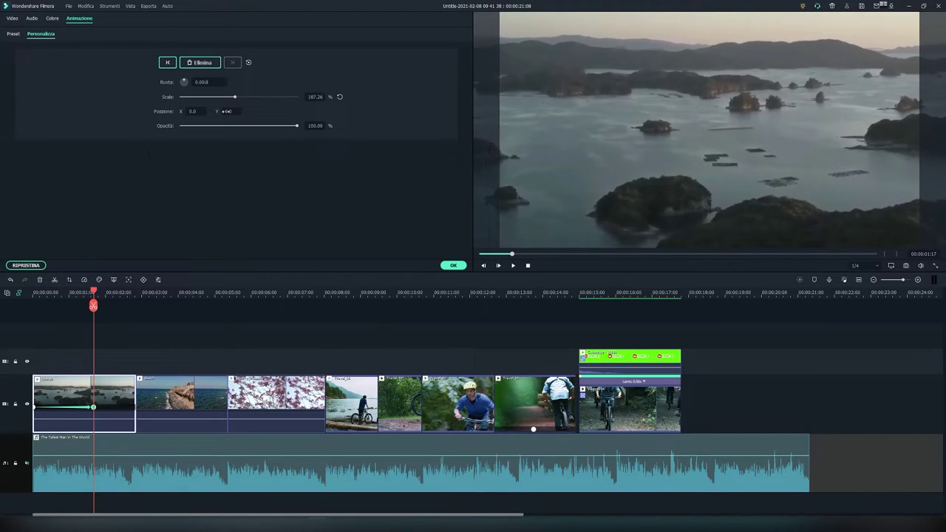
{"action": "left_click_drag", "start_coordinate": [222, 112], "coordinate": [109, 111]}
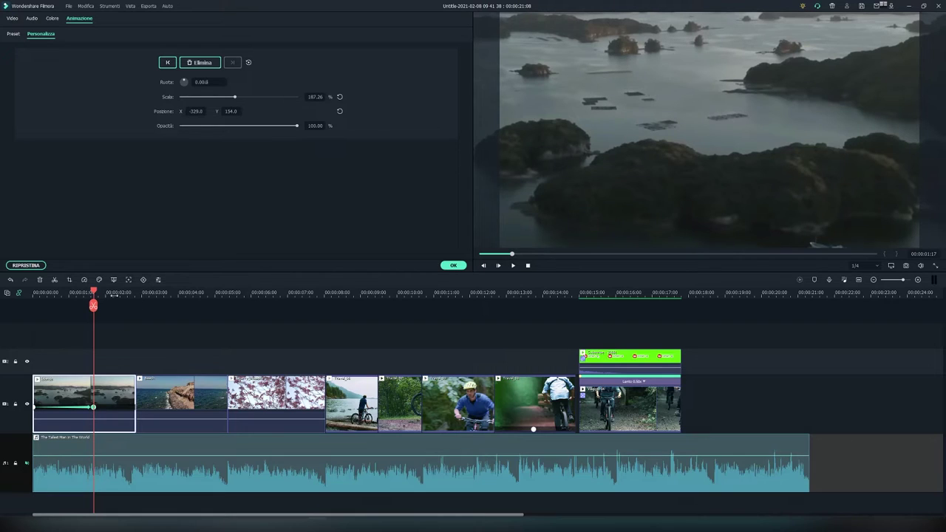
- Play and scrub the islands clip from its start to preview the keyframed zoom and movement
{"action": "key", "text": "Home"}
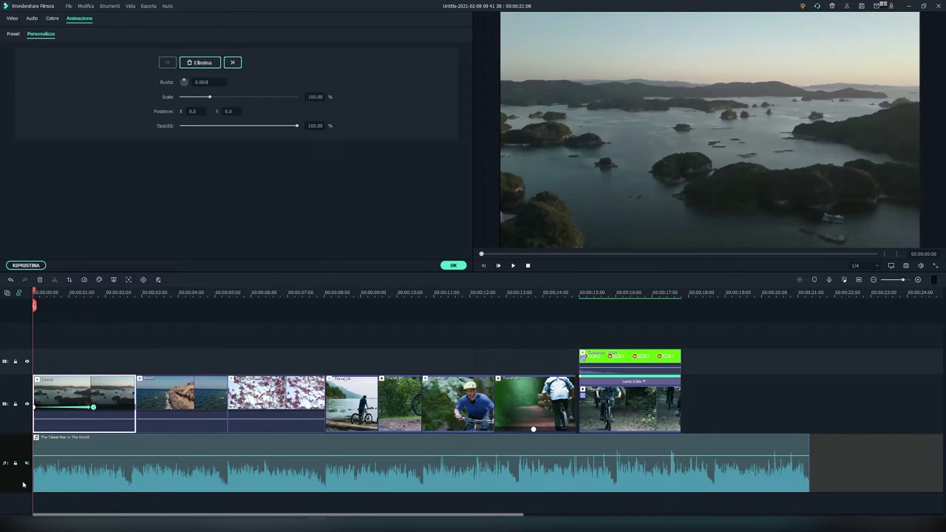
{"action": "key", "text": "space"}
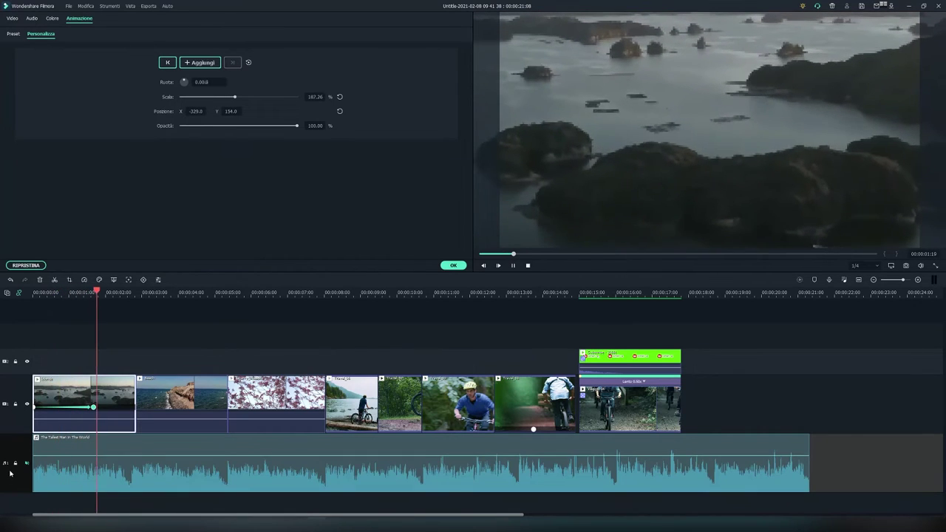
{"action": "left_click", "coordinate": [61, 293]}
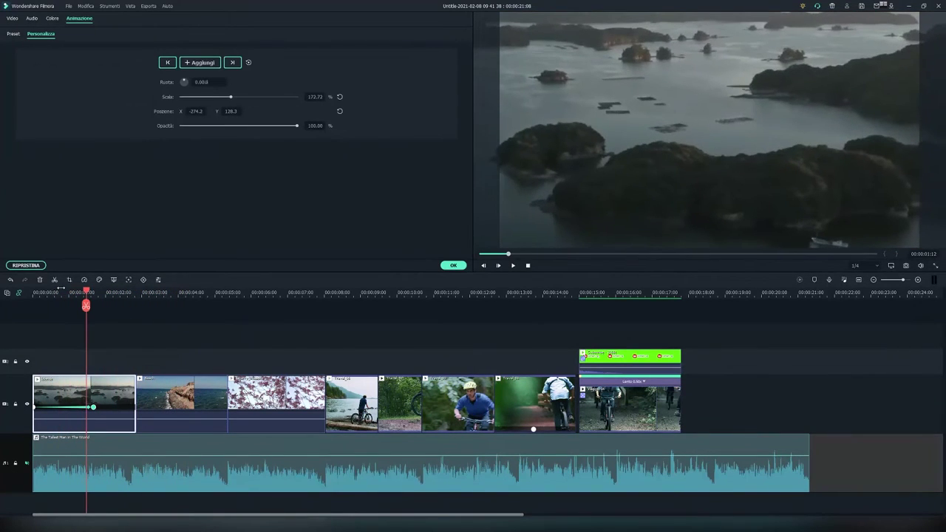
{"action": "scroll", "coordinate": [60, 289], "scroll_direction": "down", "scroll_amount": 2}
{"action": "scroll", "coordinate": [62, 291], "scroll_direction": "up", "scroll_amount": 1}
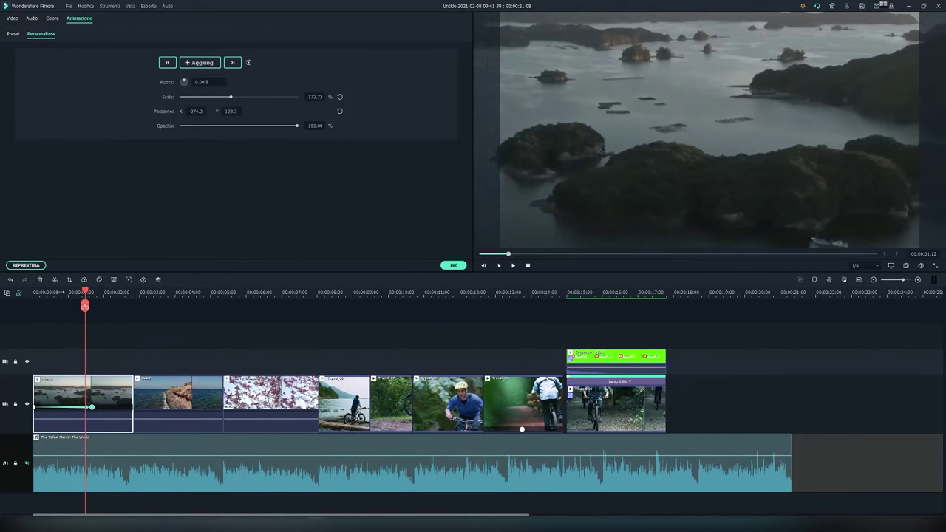
{"action": "left_click", "coordinate": [59, 293]}
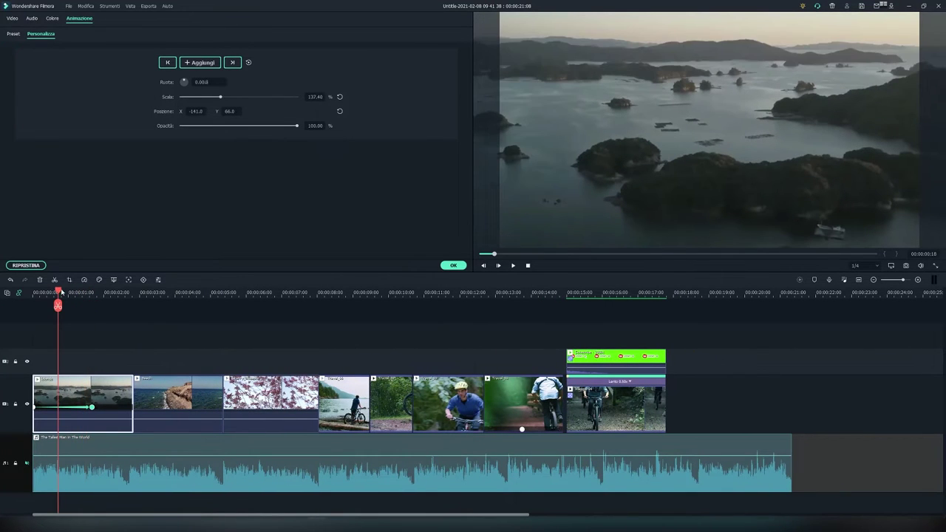
{"action": "left_click_drag", "start_coordinate": [59, 293], "coordinate": [4, 297]}
{"action": "key", "text": "space"}
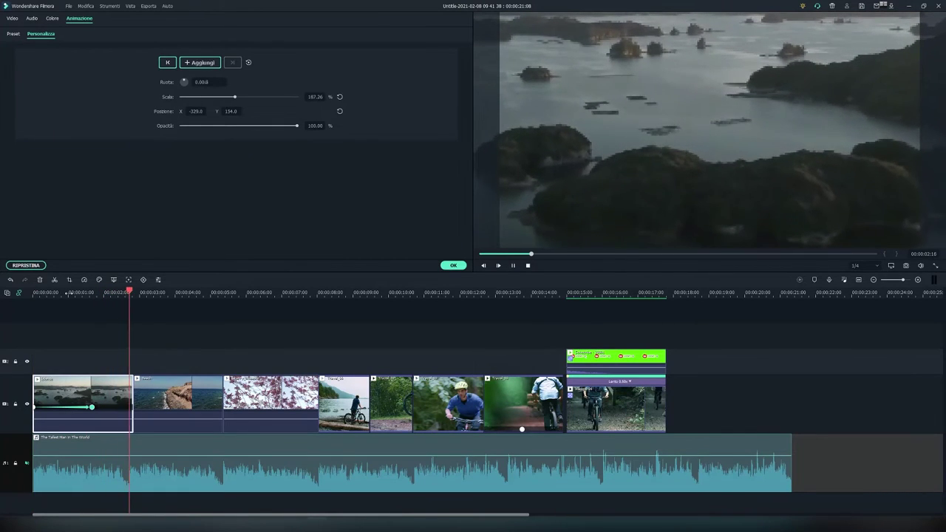
- Shift the islands clip's first keyframe to 00:00:00:18 and its last keyframe closer to the clip's end
{"action": "left_click", "coordinate": [92, 407]}
{"action": "left_click_drag", "start_coordinate": [94, 414], "coordinate": [118, 420]}
{"action": "left_click", "coordinate": [45, 443]}
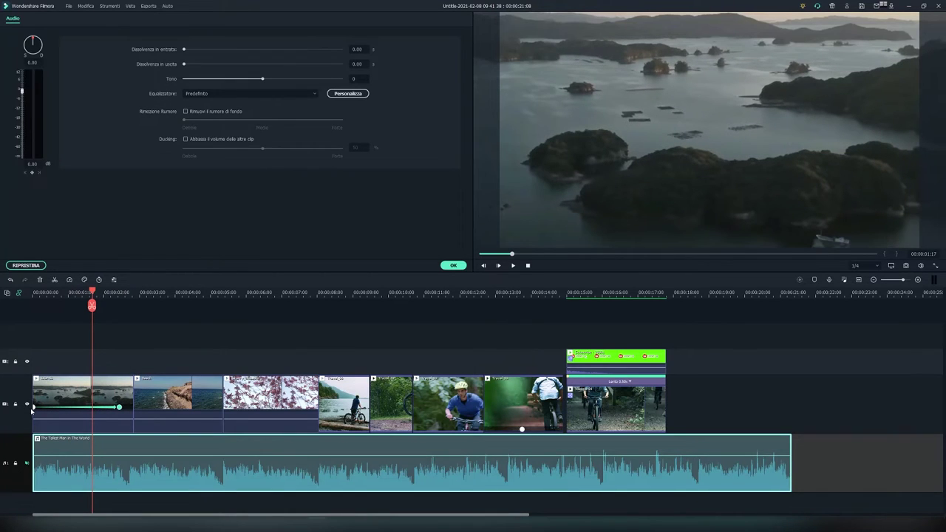
{"action": "left_click", "coordinate": [33, 411]}
{"action": "left_click_drag", "start_coordinate": [33, 411], "coordinate": [59, 423]}
{"action": "left_click", "coordinate": [46, 293]}
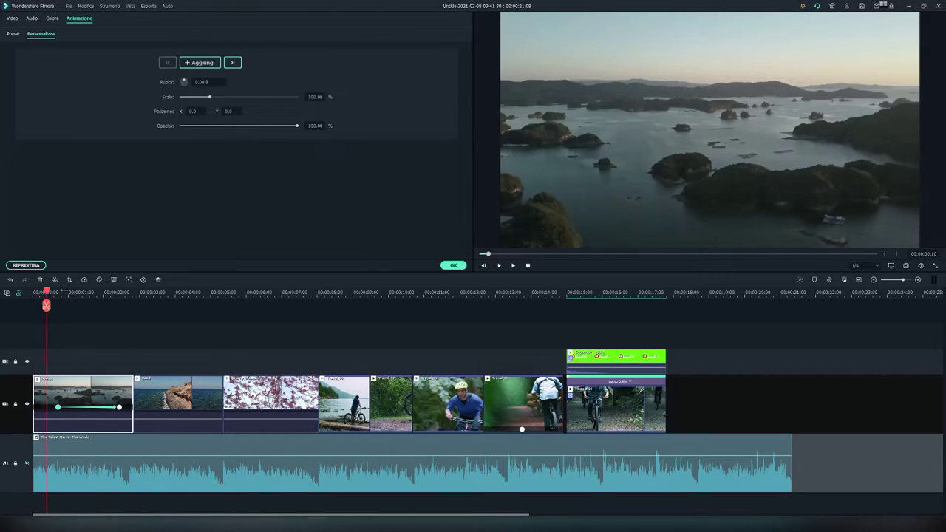
{"action": "left_click_drag", "start_coordinate": [49, 292], "coordinate": [80, 295]}
{"action": "mouse_move", "coordinate": [119, 407]}
{"action": "left_mouse_down"}
{"action": "mouse_move", "coordinate": [104, 408]}
{"action": "mouse_move", "coordinate": [127, 407]}
{"action": "left_mouse_up"}
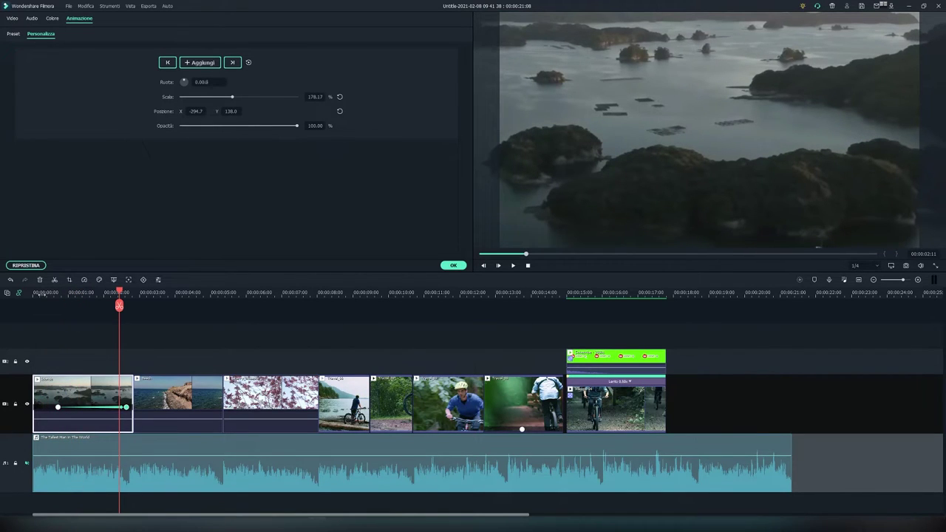
- Return near the start of the islands clip and jump forward and back between its keyframes
{"action": "left_click", "coordinate": [39, 292]}
{"action": "left_click_drag", "start_coordinate": [40, 294], "coordinate": [22, 293]}
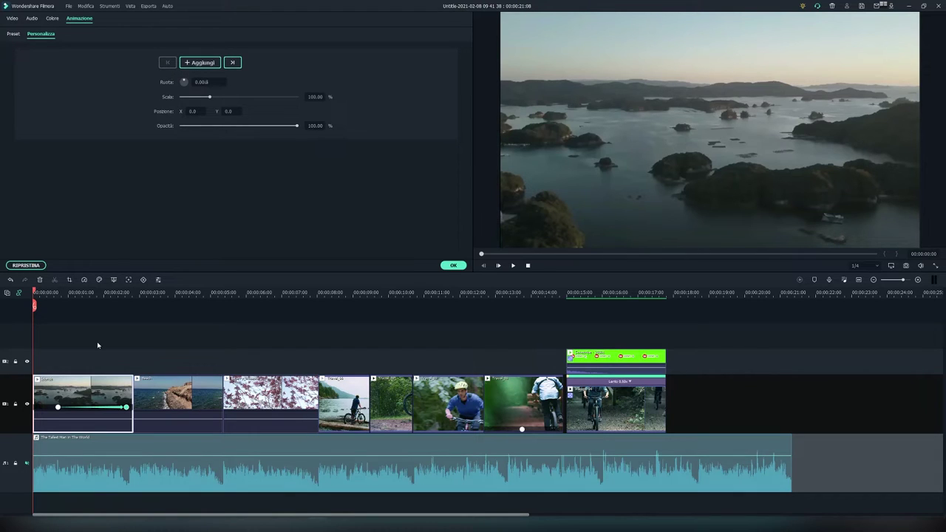
{"action": "left_click_drag", "start_coordinate": [34, 306], "coordinate": [38, 306]}
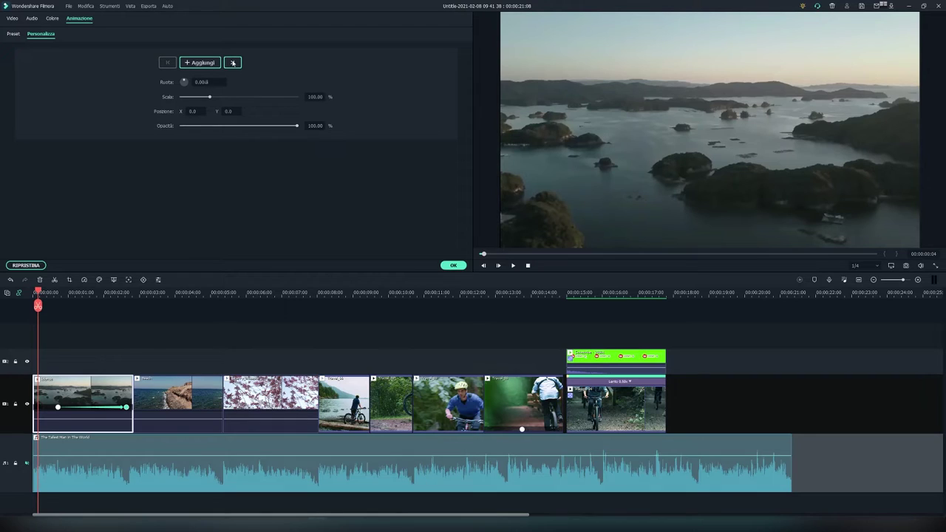
{"action": "left_click", "coordinate": [239, 63]}
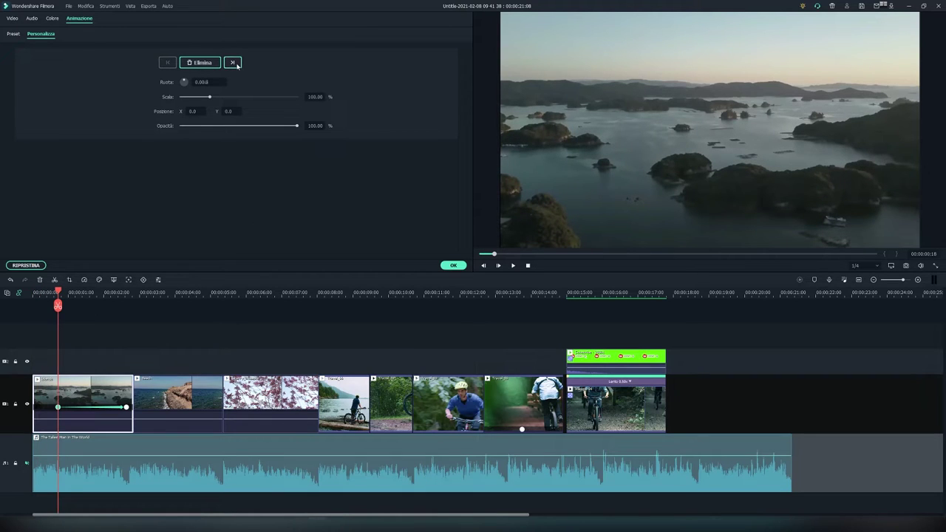
{"action": "left_click", "coordinate": [233, 63]}
{"action": "left_click", "coordinate": [168, 63]}
- Add an intermediate keyframe at 00:00:01:15 on the islands clip
{"action": "left_click_drag", "start_coordinate": [59, 299], "coordinate": [95, 299]}
{"action": "key", "text": "Left"}
{"action": "key", "text": "Left"}
{"action": "key", "text": "Left"}
{"action": "key", "text": "Left"}
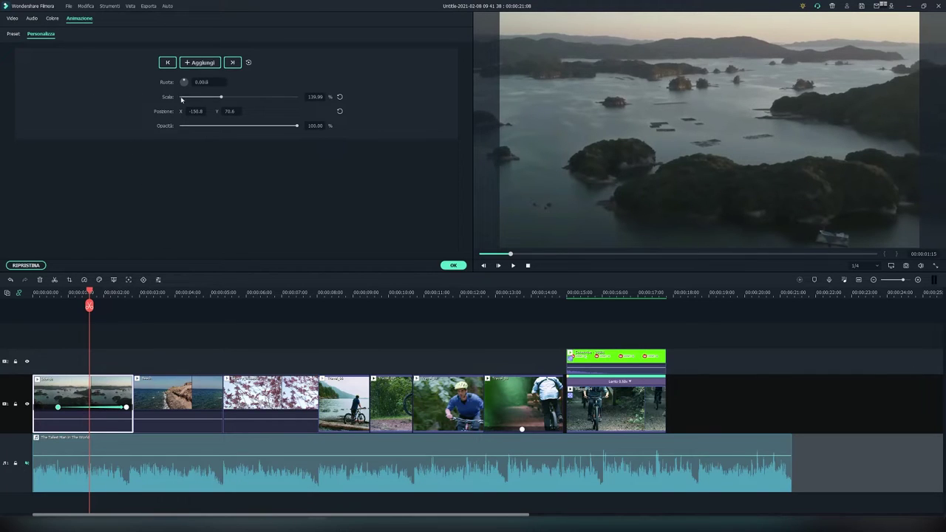
{"action": "left_click", "coordinate": [201, 63]}
- Open the islands clip for editing and review its white balance, tone, 3D LUT, audio and video settings
{"action": "left_click", "coordinate": [158, 280]}
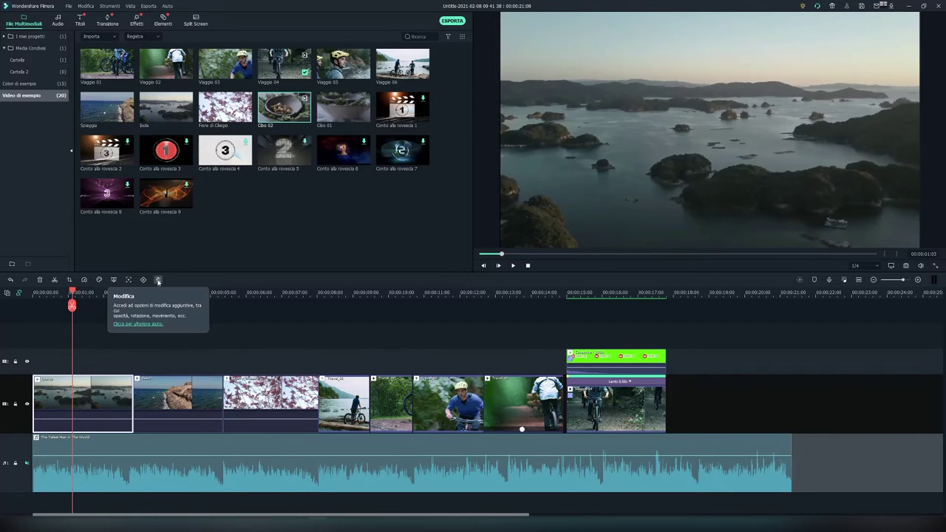
{"action": "left_click", "coordinate": [157, 281]}
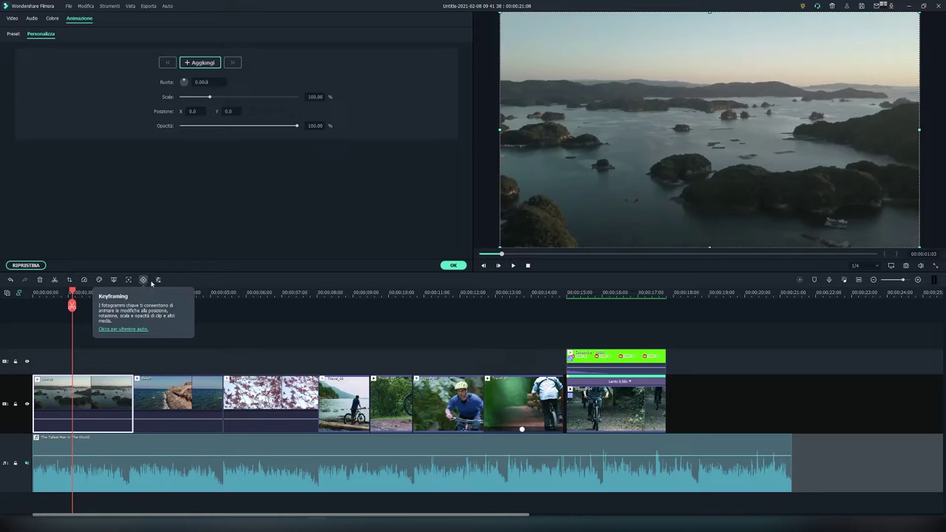
{"action": "left_click", "coordinate": [52, 19]}
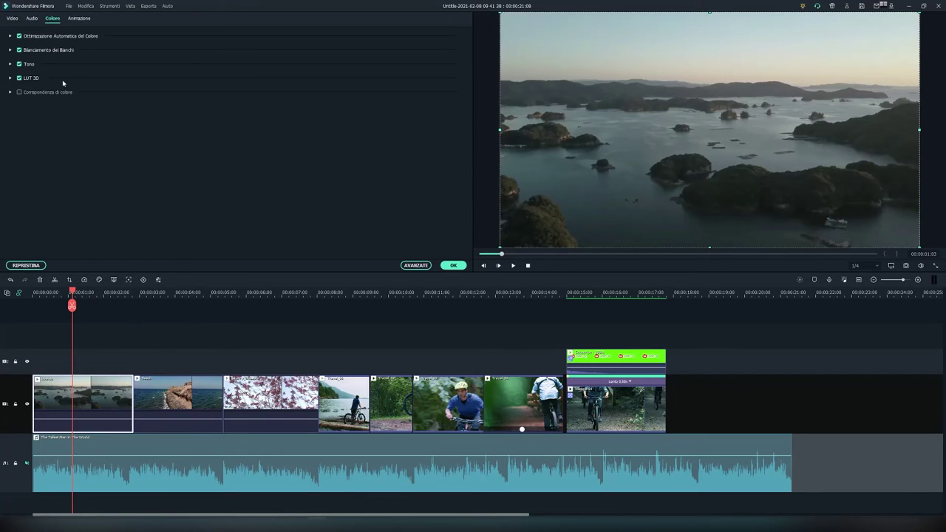
{"action": "left_click", "coordinate": [10, 77]}
{"action": "left_click", "coordinate": [10, 64]}
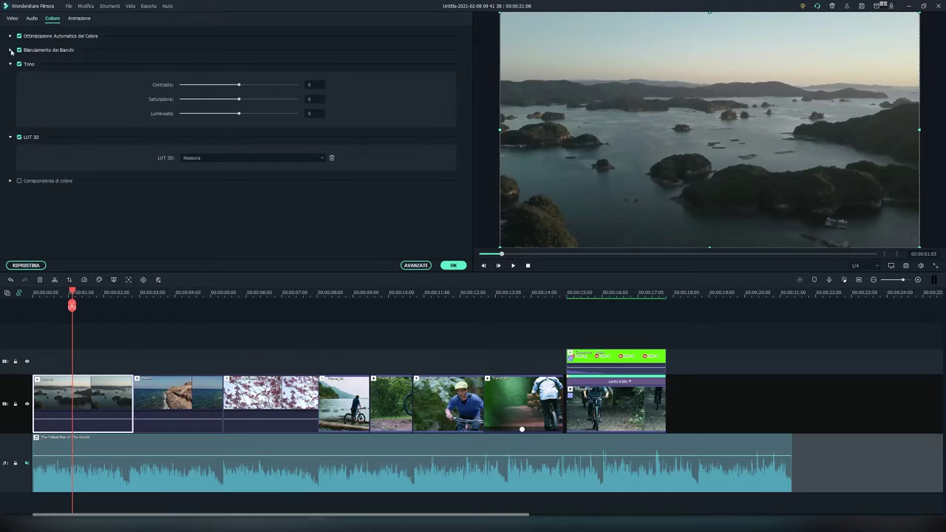
{"action": "left_click", "coordinate": [10, 50]}
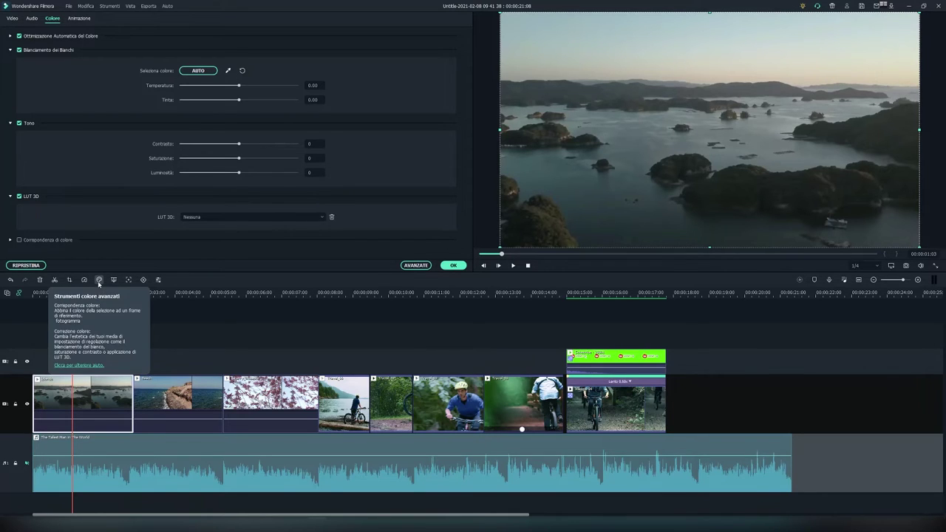
{"action": "left_click", "coordinate": [32, 19]}
{"action": "left_click", "coordinate": [11, 18]}
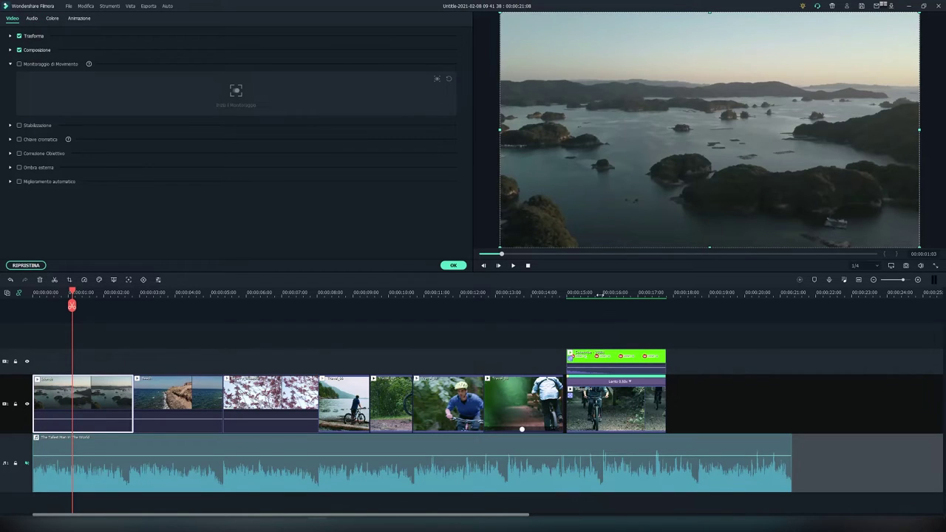
- Open the motion-tracked Viaggio 04 clip's editing settings at about 00:00:15:23 and return to the media library
{"action": "left_click", "coordinate": [599, 295]}
{"action": "left_click", "coordinate": [619, 417]}
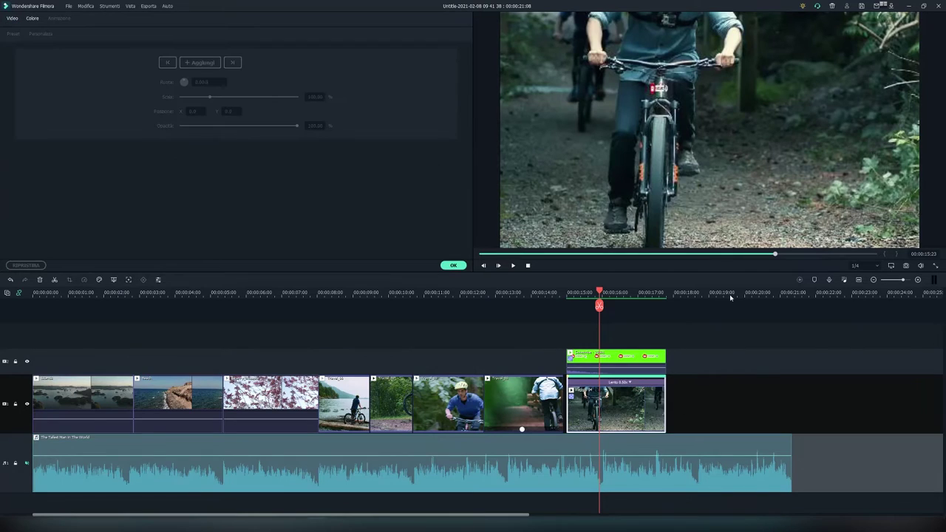
{"action": "left_click", "coordinate": [453, 264]}
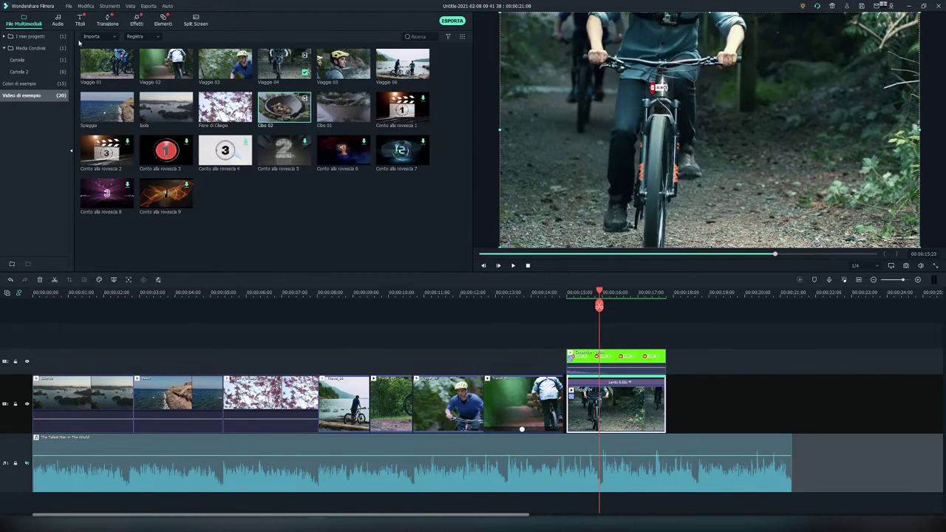
- Review the video settings of the motion-tracked Viaggio 04 clip and the video and audio settings of the islands clip at 00:00:01:17
{"action": "double_click", "coordinate": [634, 414]}
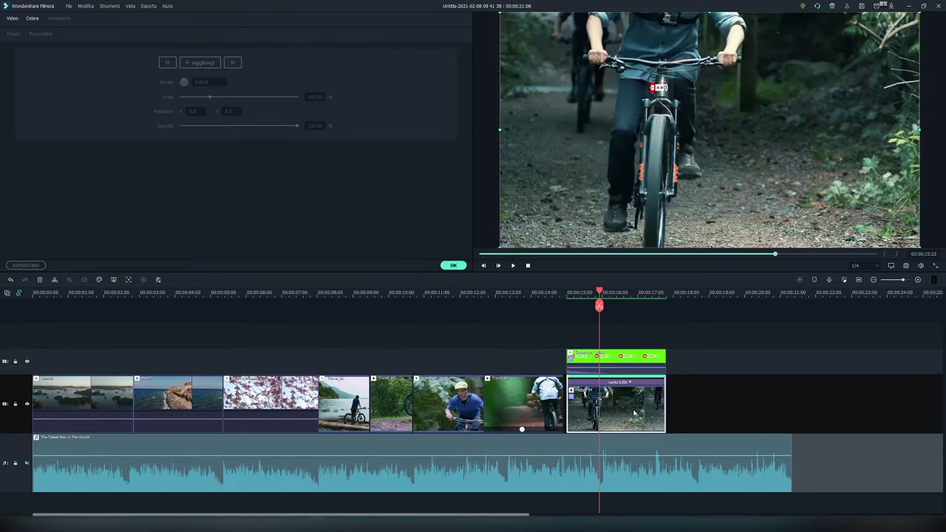
{"action": "left_click", "coordinate": [10, 17]}
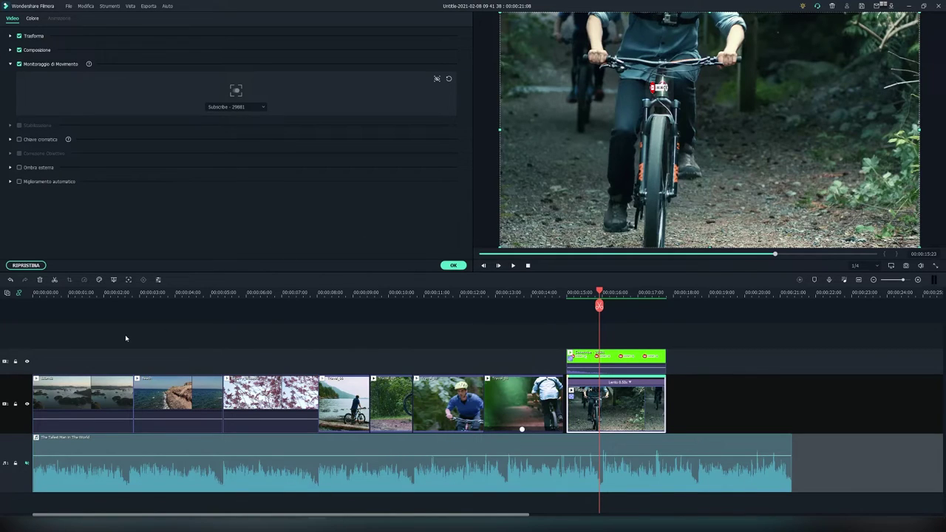
{"action": "left_click", "coordinate": [113, 397]}
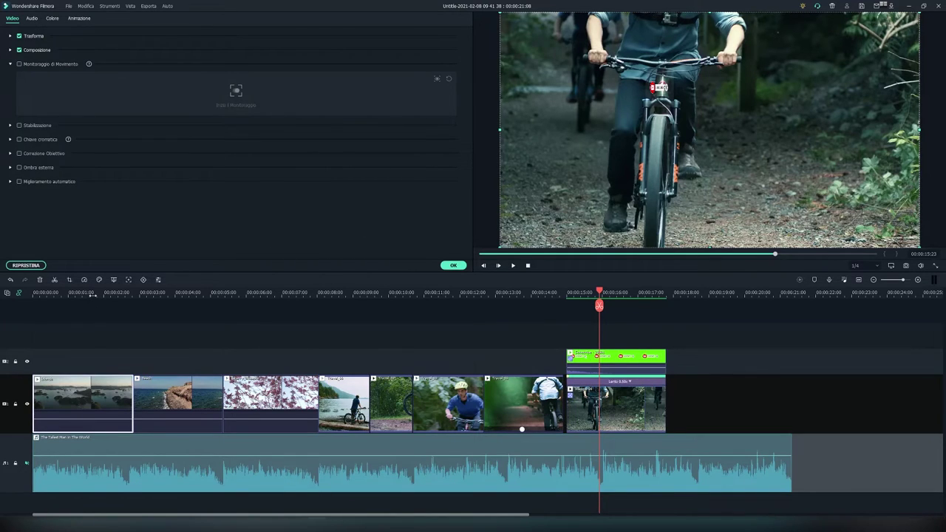
{"action": "left_click", "coordinate": [92, 293]}
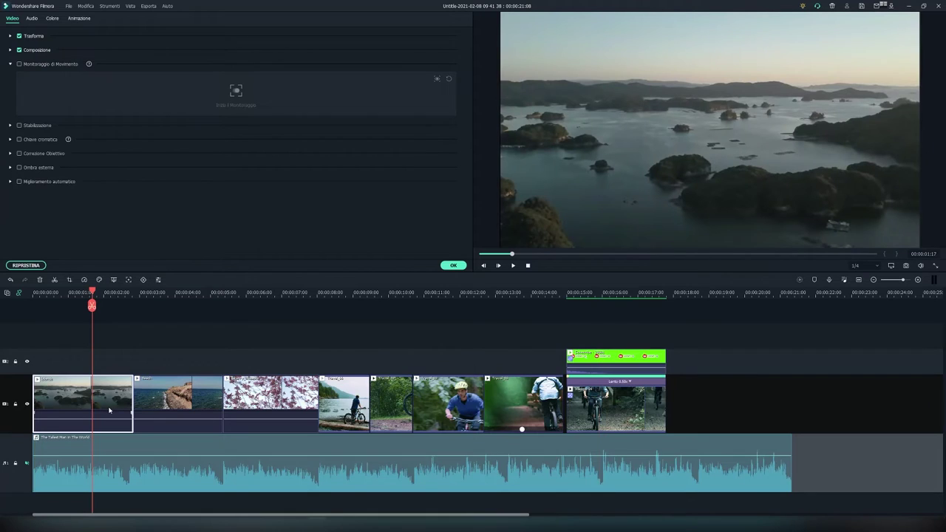
{"action": "left_click", "coordinate": [33, 18]}
- Open the music clip's audio settings and add a 1.04 s fade-in and a 1.64 s fade-out directly on the timeline
{"action": "mouse_move", "coordinate": [138, 455]}
{"action": "left_mouse_down"}
{"action": "mouse_move", "coordinate": [138, 479]}
{"action": "mouse_move", "coordinate": [138, 446]}
{"action": "mouse_move", "coordinate": [137, 468]}
{"action": "mouse_move", "coordinate": [134, 459]}
{"action": "left_mouse_up"}
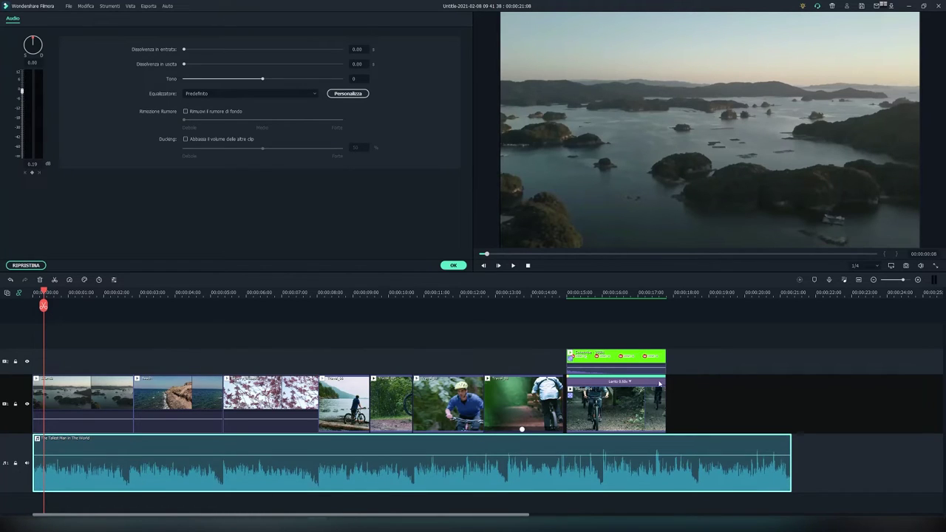
{"action": "left_click_drag", "start_coordinate": [30, 439], "coordinate": [58, 448]}
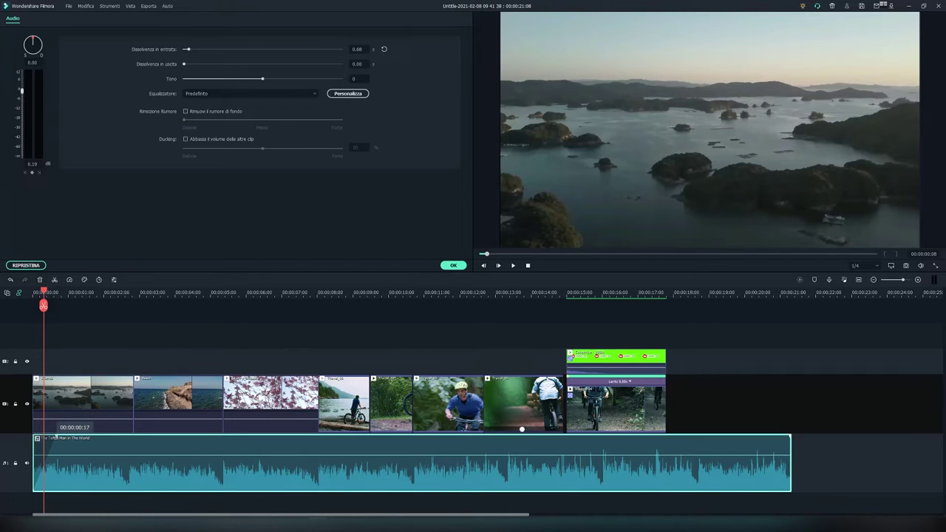
{"action": "mouse_move", "coordinate": [55, 437]}
{"action": "left_mouse_down"}
{"action": "mouse_move", "coordinate": [201, 437]}
{"action": "mouse_move", "coordinate": [71, 437]}
{"action": "left_mouse_up"}
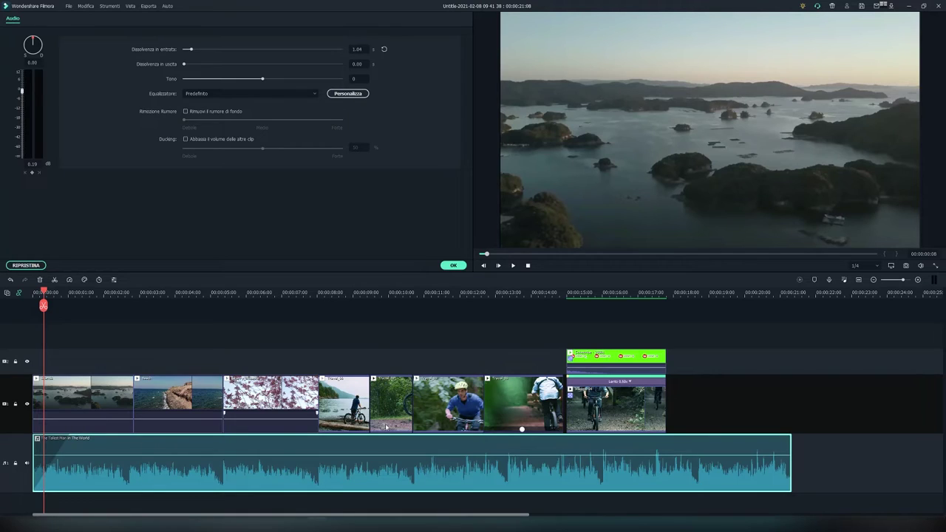
{"action": "left_click_drag", "start_coordinate": [788, 438], "coordinate": [734, 438]}
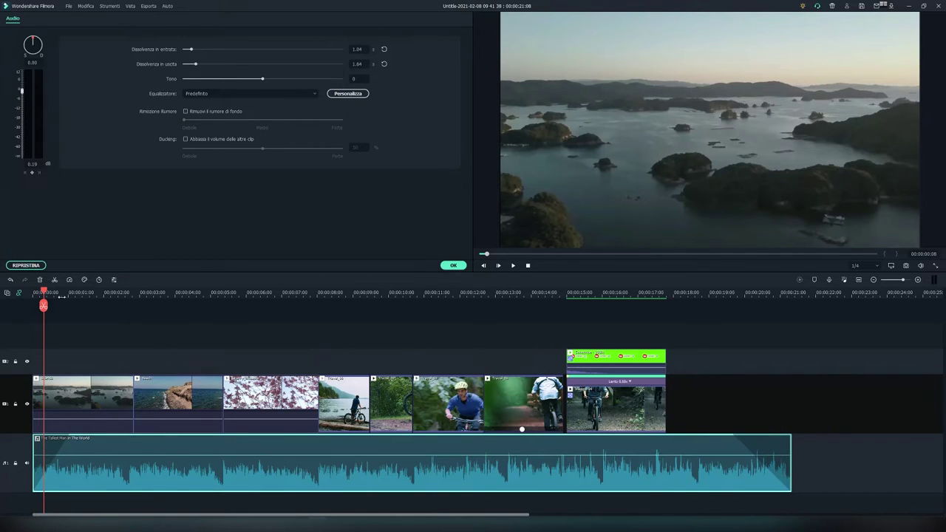
- Play the opening of the timeline to listen to the music's fade-in and return to the start
{"action": "key", "text": "Home"}
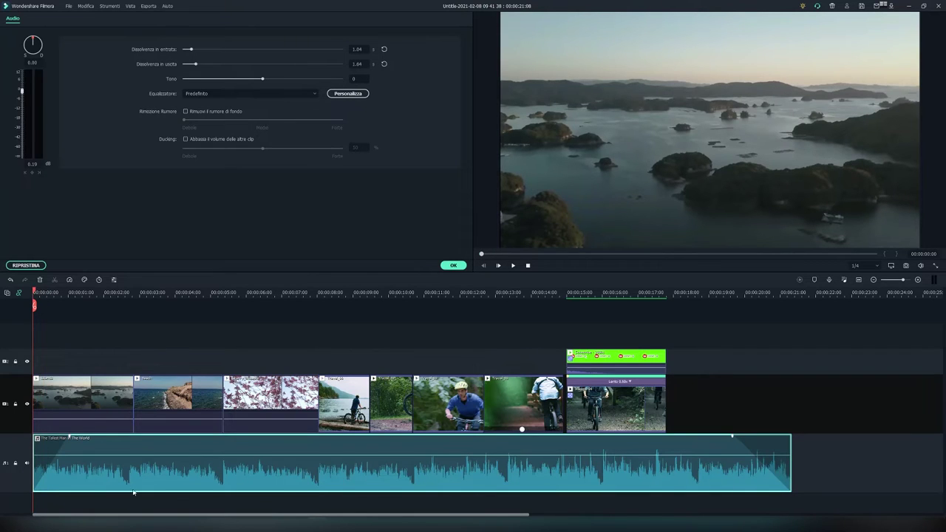
{"action": "key", "text": "space"}
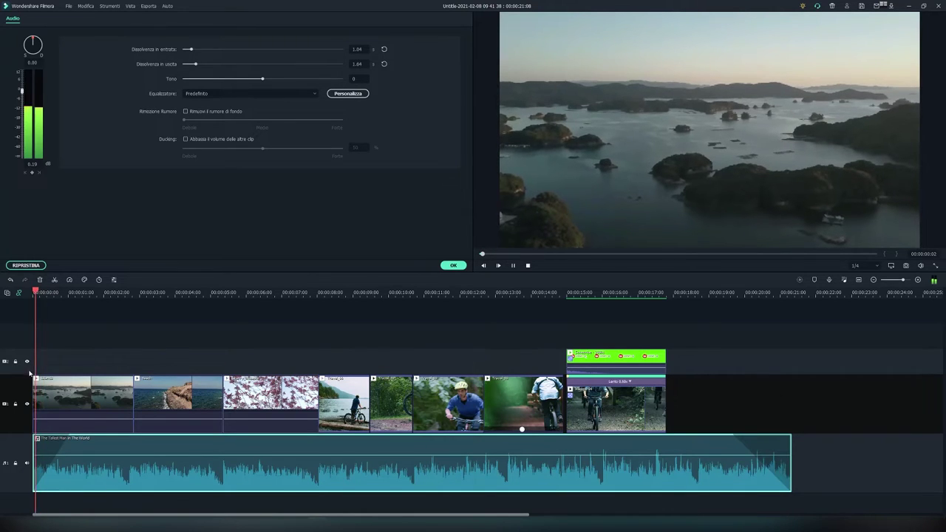
{"action": "key", "text": "space"}
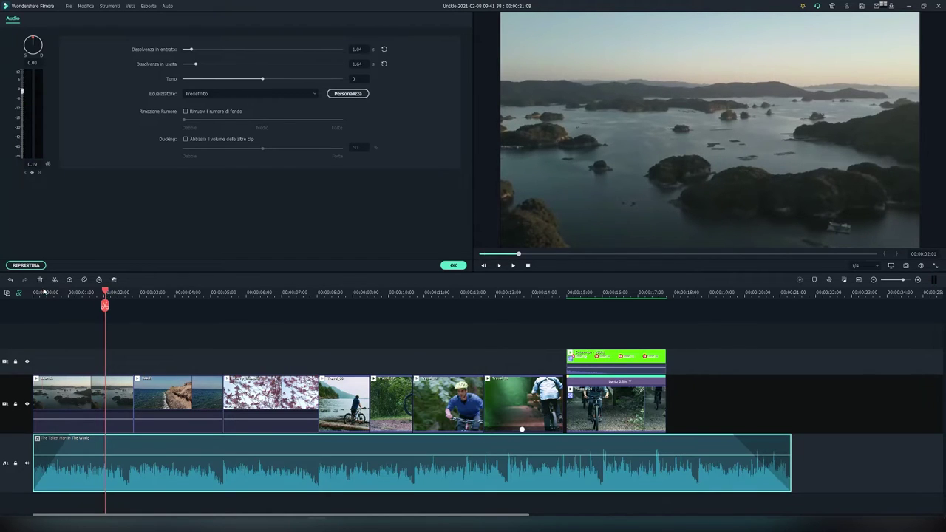
{"action": "key", "text": "Home"}
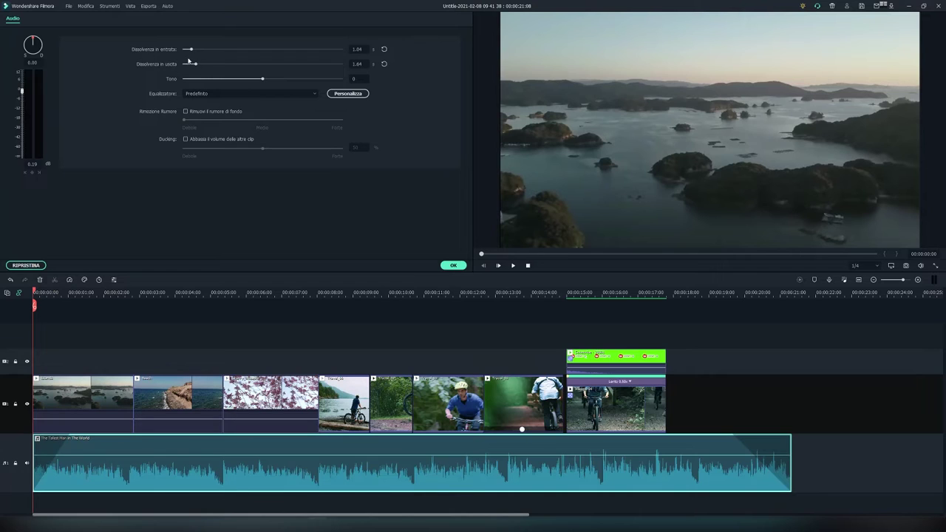
- Set the music's fade-in to 3.48 s and its fade-out to 0.00, and inspect the custom equalizer without changing it
{"action": "left_click_drag", "start_coordinate": [191, 49], "coordinate": [184, 71]}
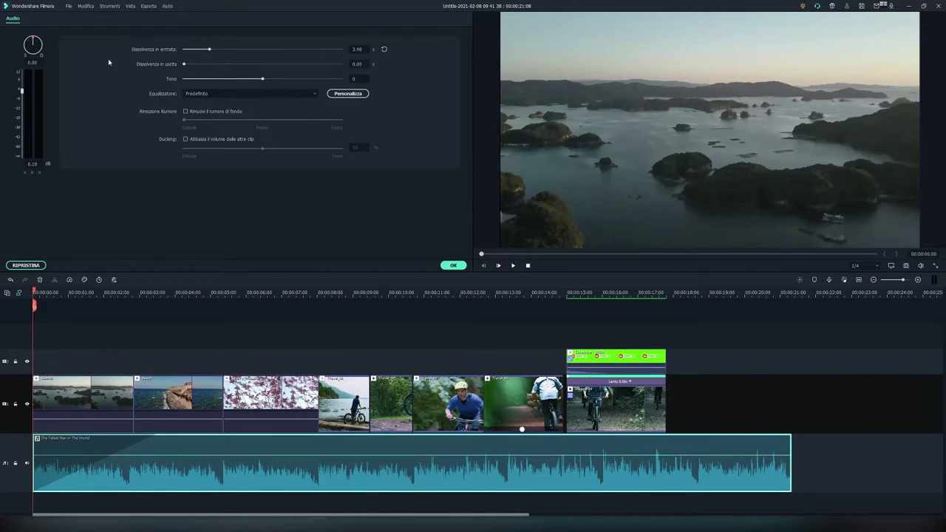
{"action": "left_click", "coordinate": [347, 93]}
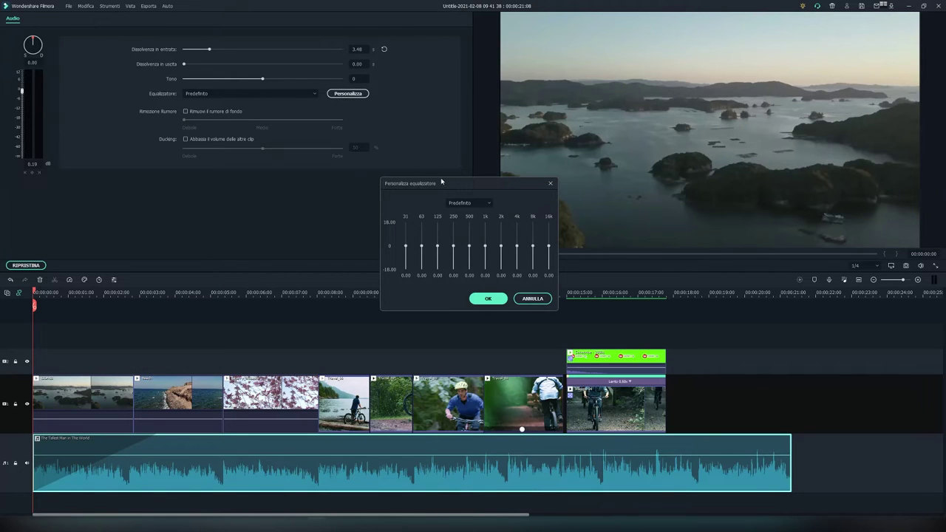
{"action": "left_click", "coordinate": [550, 184]}
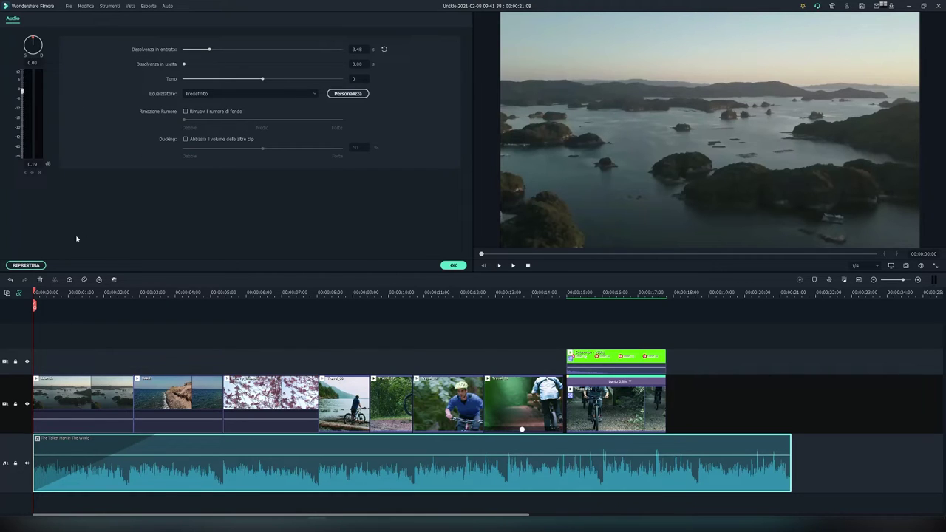
- Play the music through its fade-in and raise the music clip's volume to 2.16 dB
{"action": "mouse_move", "coordinate": [34, 293]}
{"action": "left_mouse_down"}
{"action": "mouse_move", "coordinate": [108, 294]}
{"action": "mouse_move", "coordinate": [49, 294]}
{"action": "left_mouse_up"}
{"action": "key", "text": "space"}
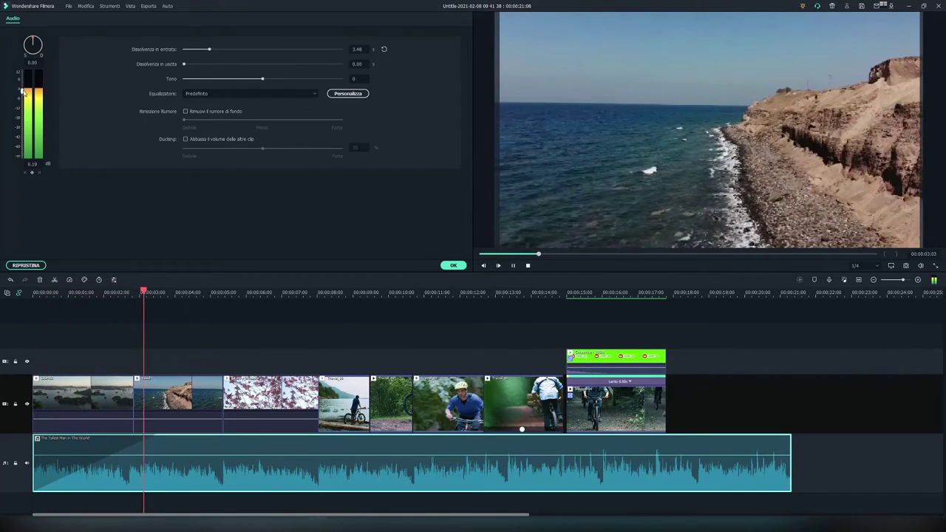
{"action": "key", "text": "space"}
{"action": "mouse_move", "coordinate": [24, 94]}
{"action": "left_mouse_down"}
{"action": "mouse_move", "coordinate": [22, 80]}
{"action": "mouse_move", "coordinate": [22, 88]}
{"action": "left_mouse_up"}
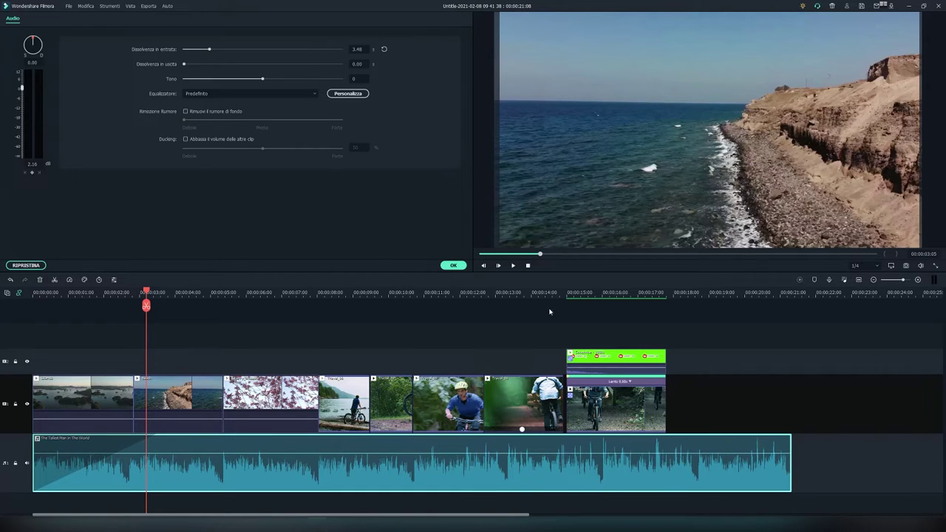
- Show the audio level meter, close the clip's audio settings, check the levels during playback and hide the meter
{"action": "left_click", "coordinate": [934, 280]}
{"action": "left_click", "coordinate": [933, 281]}
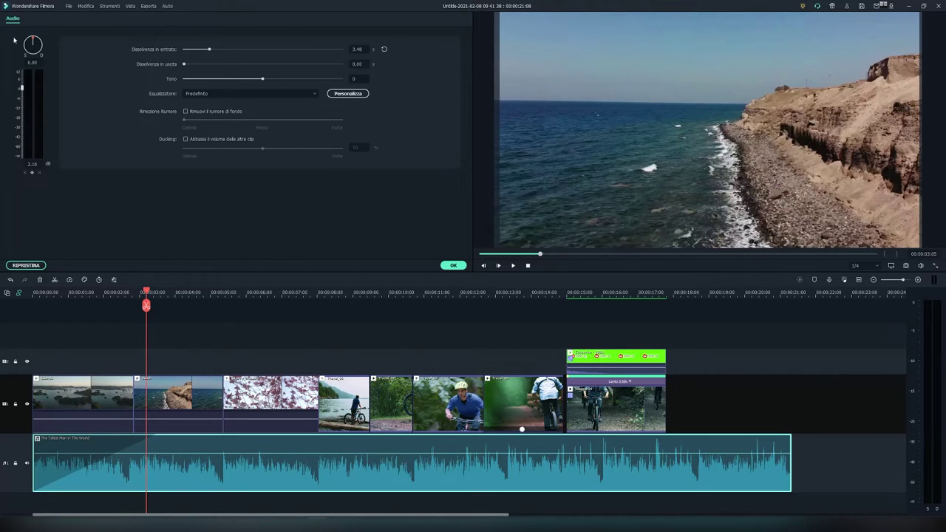
{"action": "left_click", "coordinate": [455, 266]}
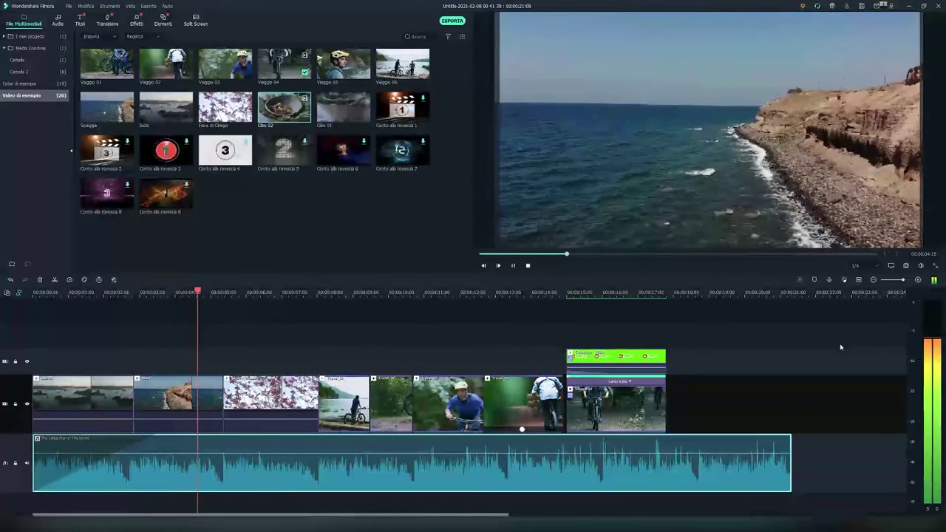
{"action": "left_click", "coordinate": [935, 281]}
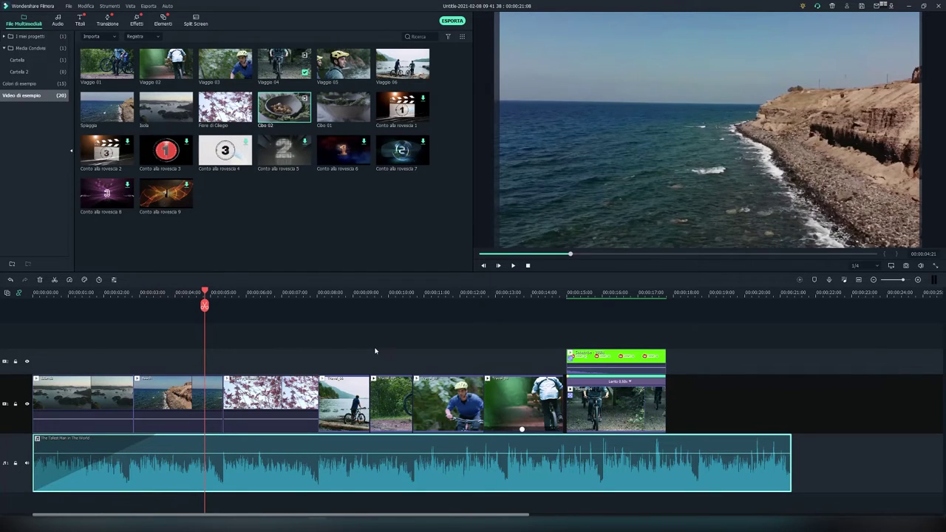
- Add a marker at 00:00:13:06 on the green-tinted clip of the cyclist seen from behind
{"action": "left_click", "coordinate": [564, 295]}
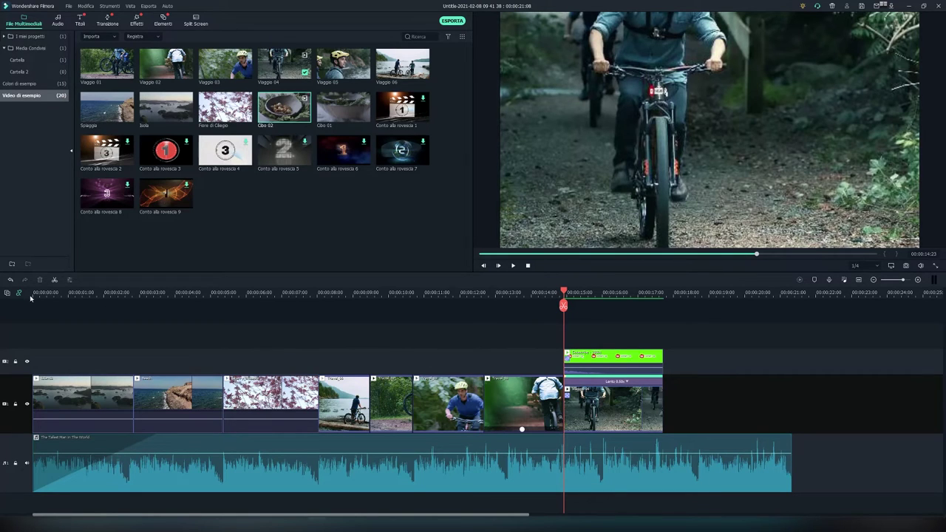
{"action": "left_click_drag", "start_coordinate": [43, 293], "coordinate": [6, 292]}
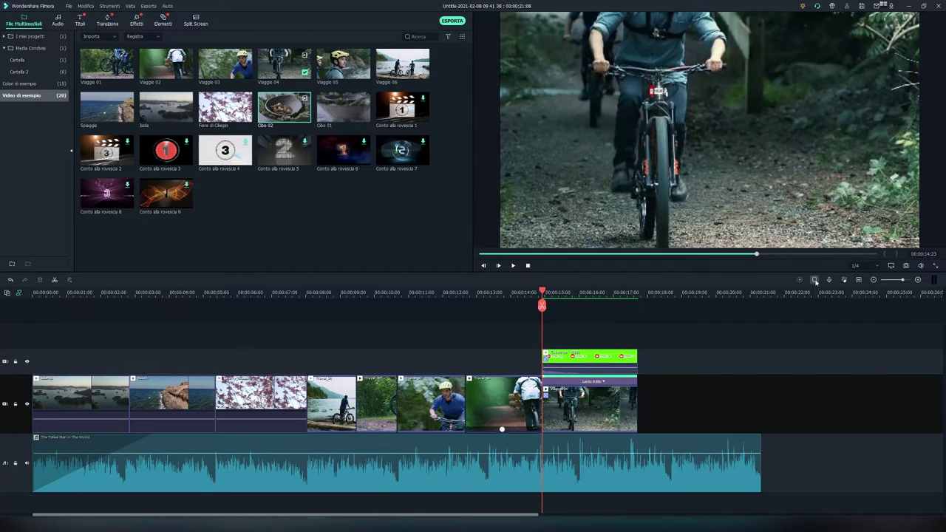
{"action": "left_click", "coordinate": [485, 292]}
{"action": "left_click", "coordinate": [486, 386]}
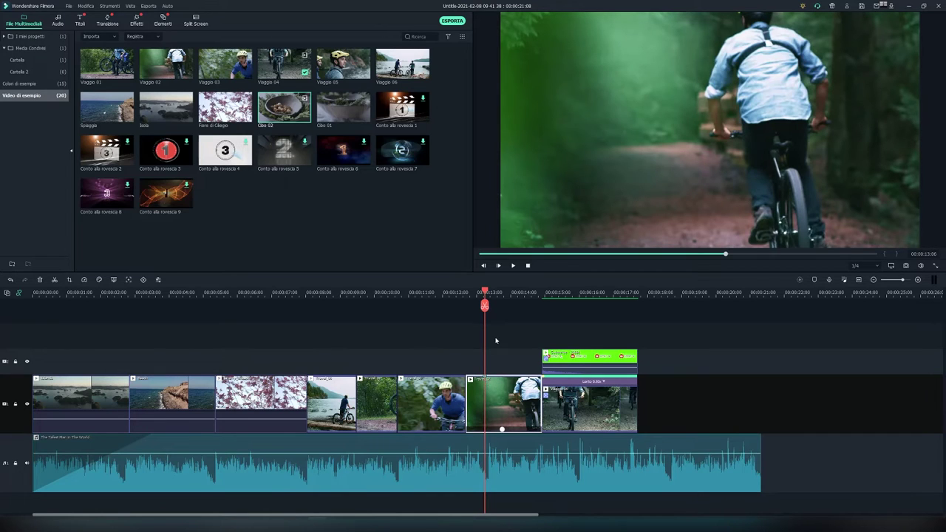
- Place timeline markers at 00:00:10:17 and 00:00:07:17, and add a marker on the music clip at 00:00:07:17
{"action": "left_click", "coordinate": [510, 293]}
{"action": "left_click", "coordinate": [397, 292]}
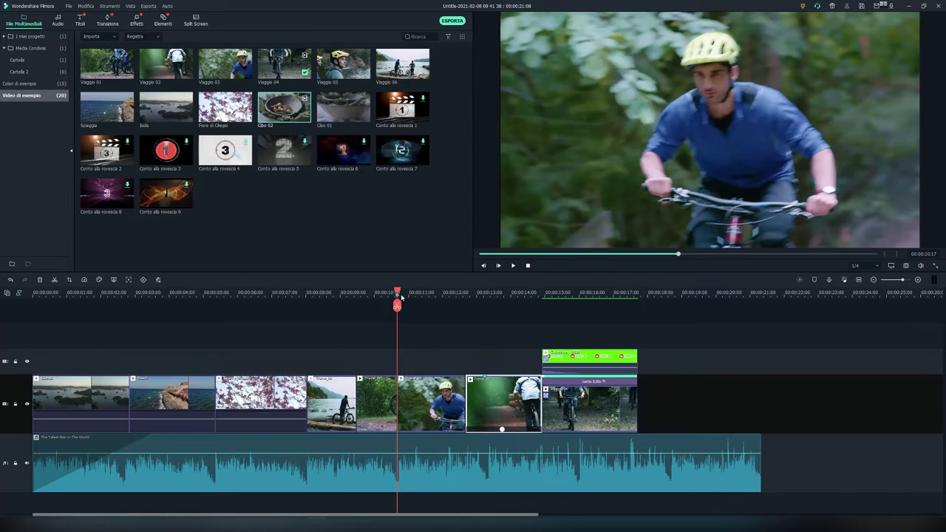
{"action": "left_click", "coordinate": [422, 292]}
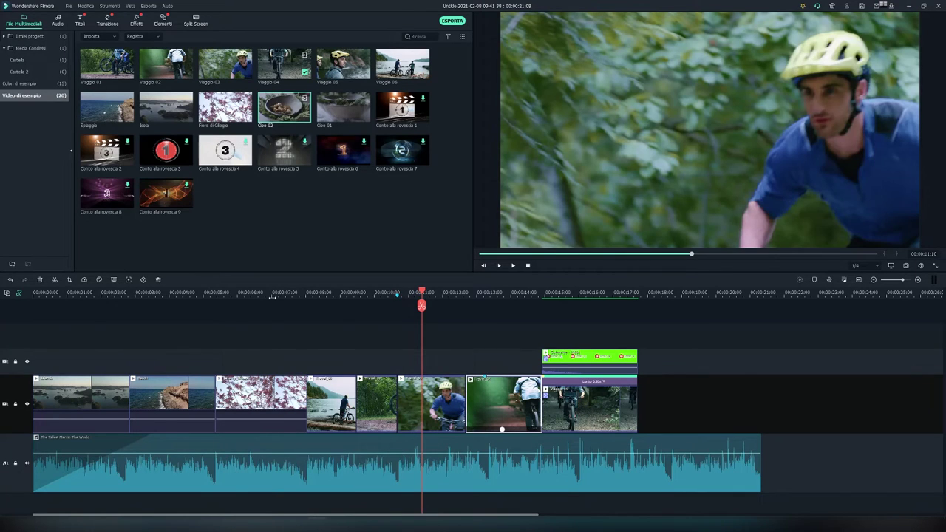
{"action": "left_click", "coordinate": [272, 292]}
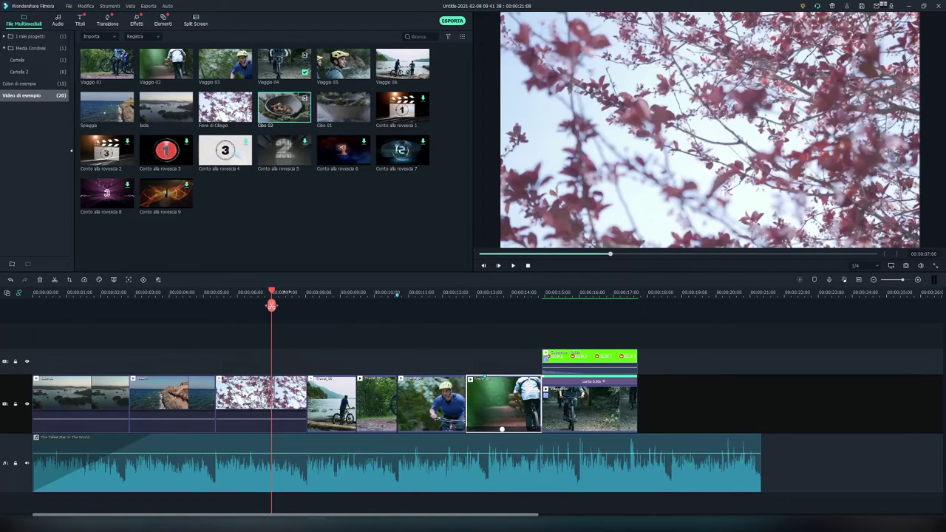
{"action": "left_click", "coordinate": [295, 293]}
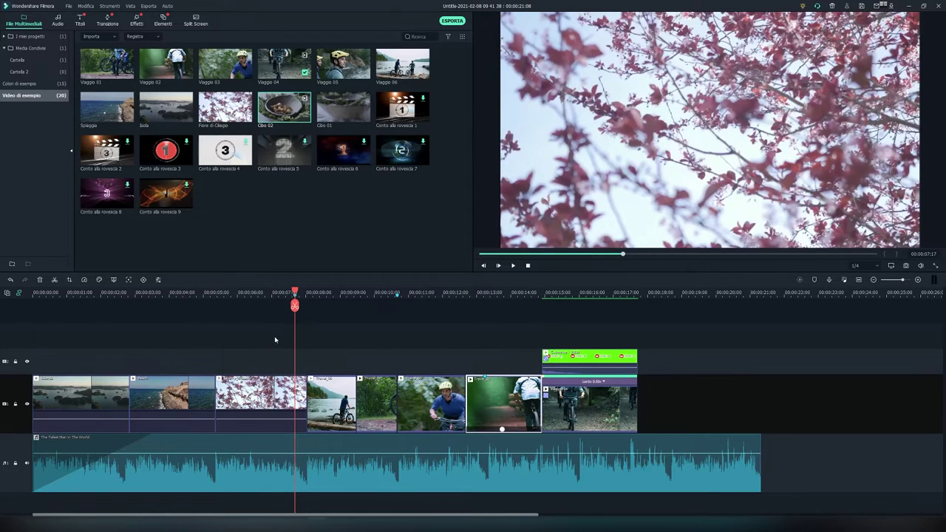
{"action": "left_click", "coordinate": [259, 400]}
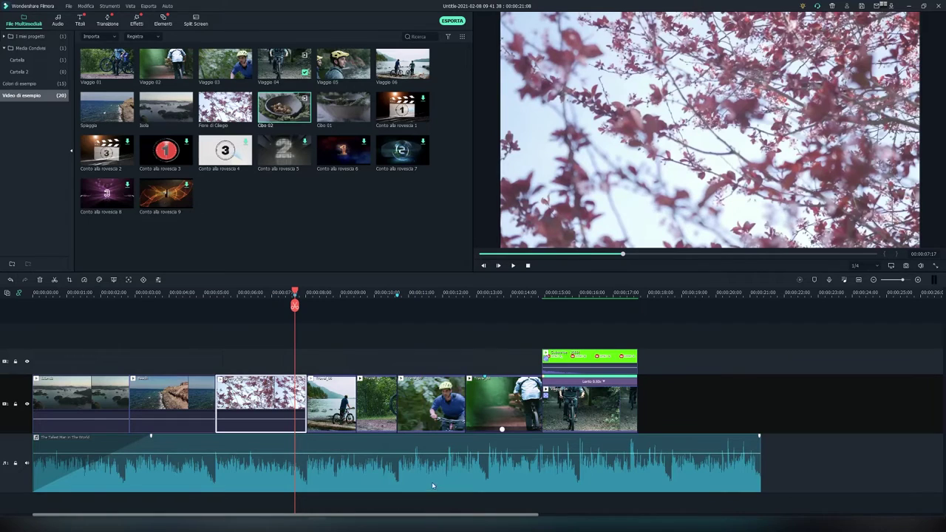
{"action": "left_click", "coordinate": [355, 459]}
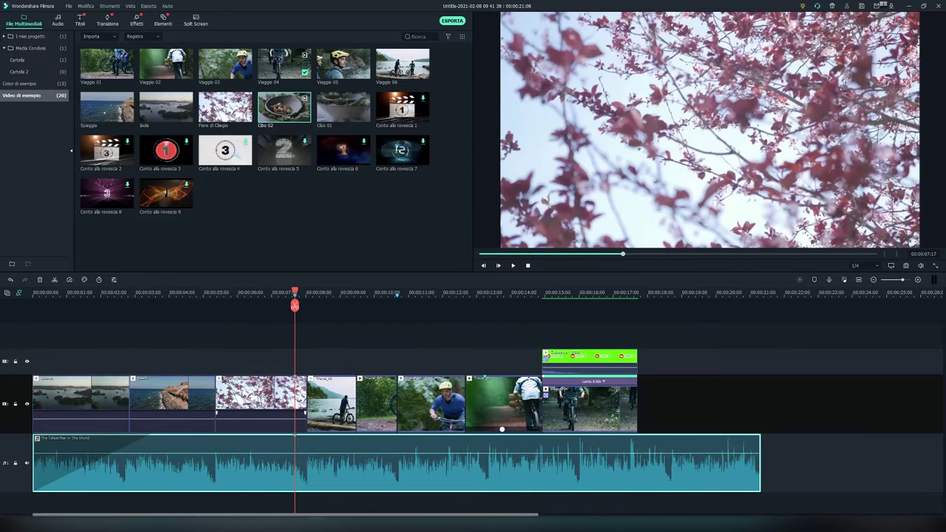
- Detach the beach clip's audio onto a separate audio track
{"action": "left_click", "coordinate": [185, 390]}
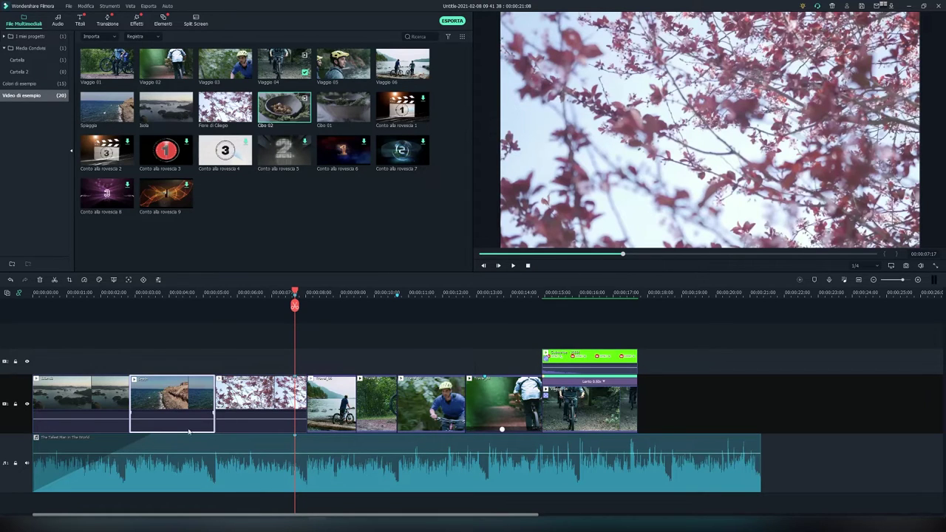
{"action": "right_click", "coordinate": [188, 393]}
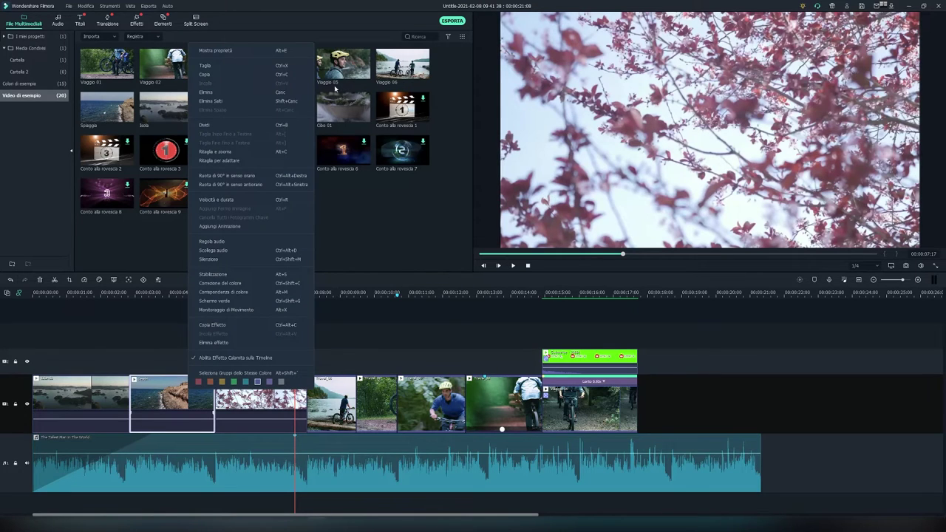
{"action": "left_click", "coordinate": [223, 251]}
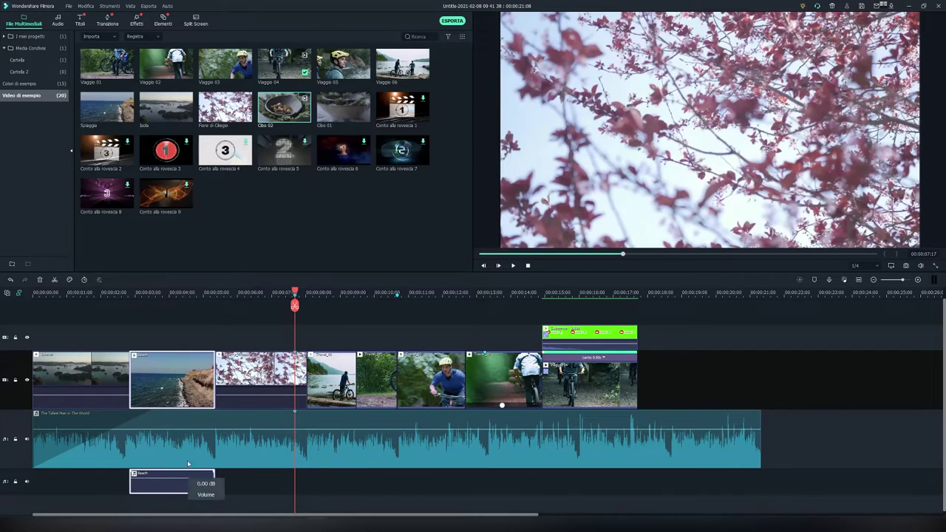
{"action": "mouse_move", "coordinate": [193, 485]}
{"action": "left_mouse_down"}
{"action": "mouse_move", "coordinate": [255, 484]}
{"action": "mouse_move", "coordinate": [185, 481]}
{"action": "left_mouse_up"}
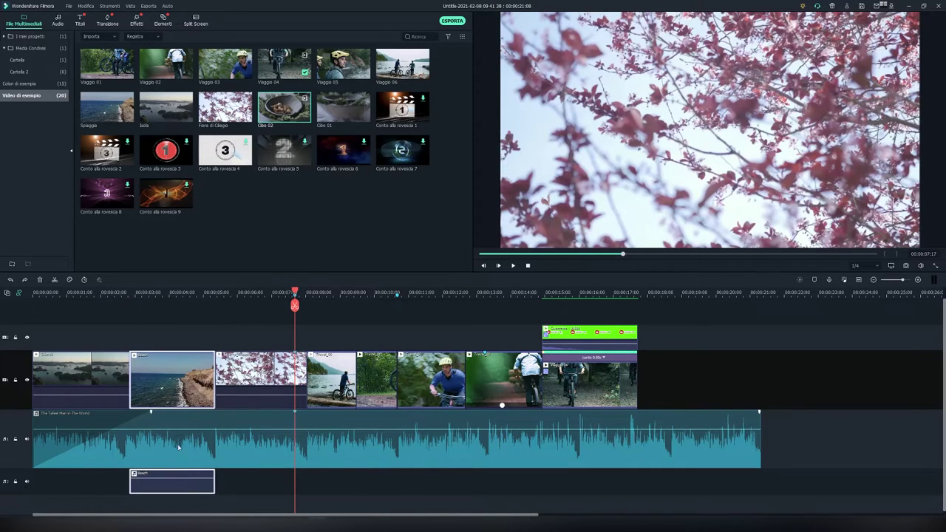
- Undo the beach clip's audio detachment, and open the audio recording dialog and close it without recording
{"action": "key", "text": "ctrl+z"}
{"action": "key", "text": "ctrl+z"}
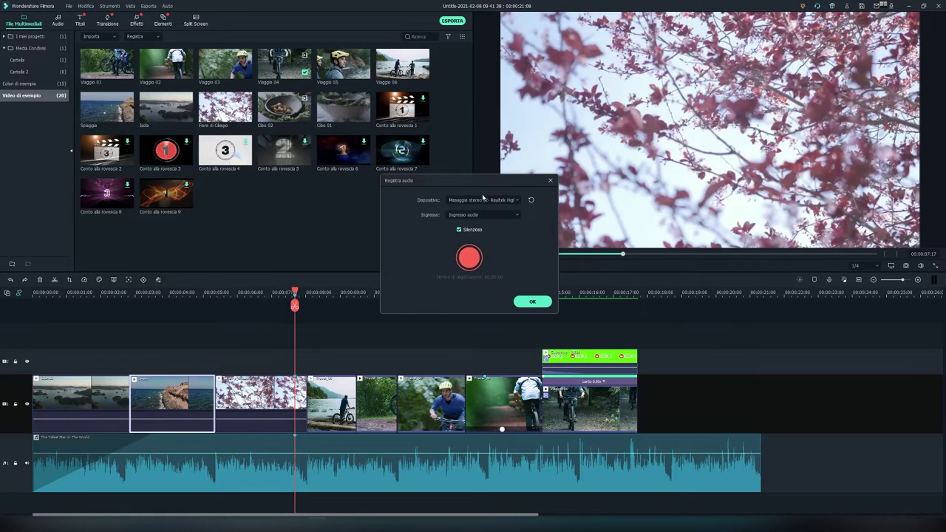
{"action": "left_click", "coordinate": [550, 180]}
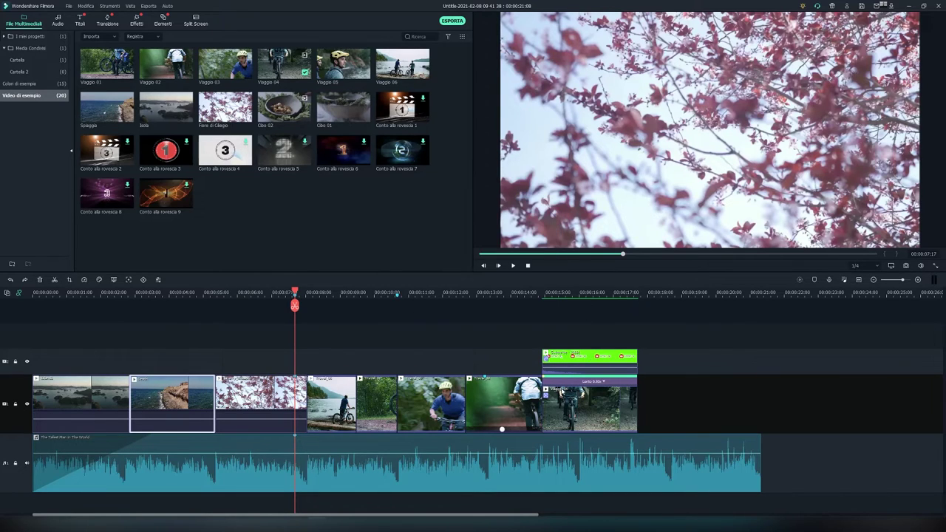
- In the audio mixer, pan Video1 to -100.00, Video2 to 100.00 and Audio1 to -0.98
{"action": "left_click", "coordinate": [844, 279]}
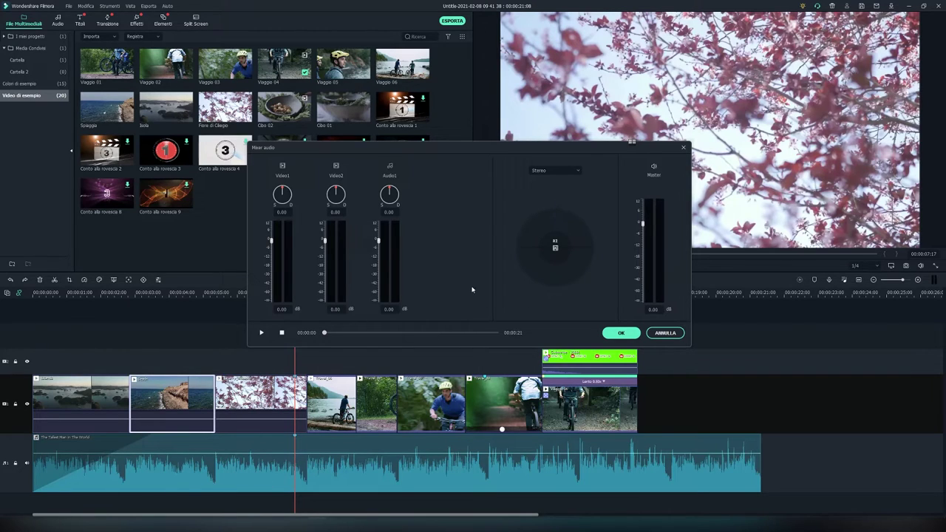
{"action": "left_click_drag", "start_coordinate": [555, 247], "coordinate": [609, 250]}
{"action": "mouse_move", "coordinate": [592, 249]}
{"action": "left_mouse_down"}
{"action": "mouse_move", "coordinate": [552, 211]}
{"action": "mouse_move", "coordinate": [595, 234]}
{"action": "left_mouse_up"}
{"action": "mouse_move", "coordinate": [550, 252]}
{"action": "left_mouse_down"}
{"action": "mouse_move", "coordinate": [566, 254]}
{"action": "mouse_move", "coordinate": [534, 258]}
{"action": "mouse_move", "coordinate": [567, 258]}
{"action": "mouse_move", "coordinate": [521, 258]}
{"action": "mouse_move", "coordinate": [563, 258]}
{"action": "mouse_move", "coordinate": [547, 253]}
{"action": "mouse_move", "coordinate": [555, 252]}
{"action": "left_mouse_up"}
- Switch the mixer output from stereo to Surround, reposition the tracks in the surround field, and close the mixer
{"action": "left_click", "coordinate": [559, 172]}
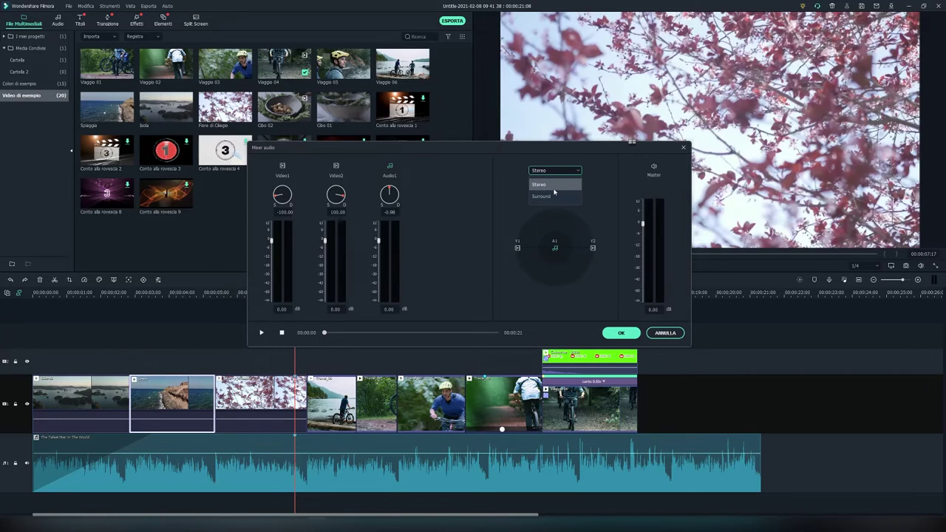
{"action": "left_click", "coordinate": [541, 196]}
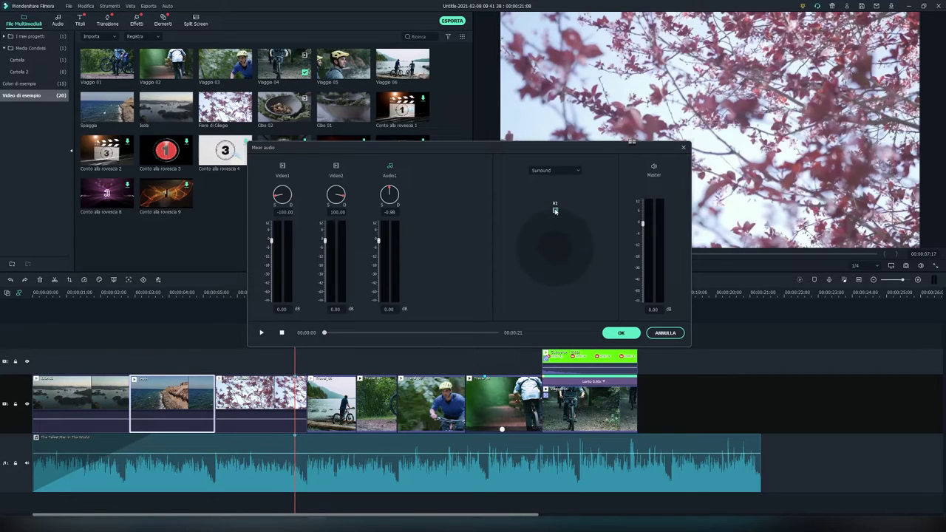
{"action": "left_click_drag", "start_coordinate": [555, 210], "coordinate": [592, 252]}
{"action": "left_click_drag", "start_coordinate": [556, 210], "coordinate": [495, 317]}
{"action": "key", "text": "Return"}
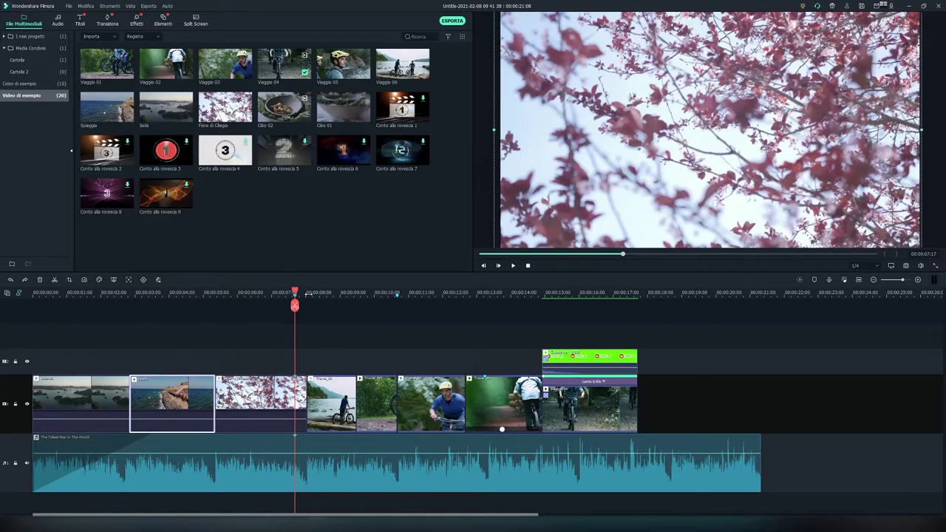
- Zoom into the timeline, fit the whole project in it, rescale it in both directions, and clear the clip selection
{"action": "scroll", "coordinate": [394, 293], "scroll_direction": "up", "scroll_amount": 3}
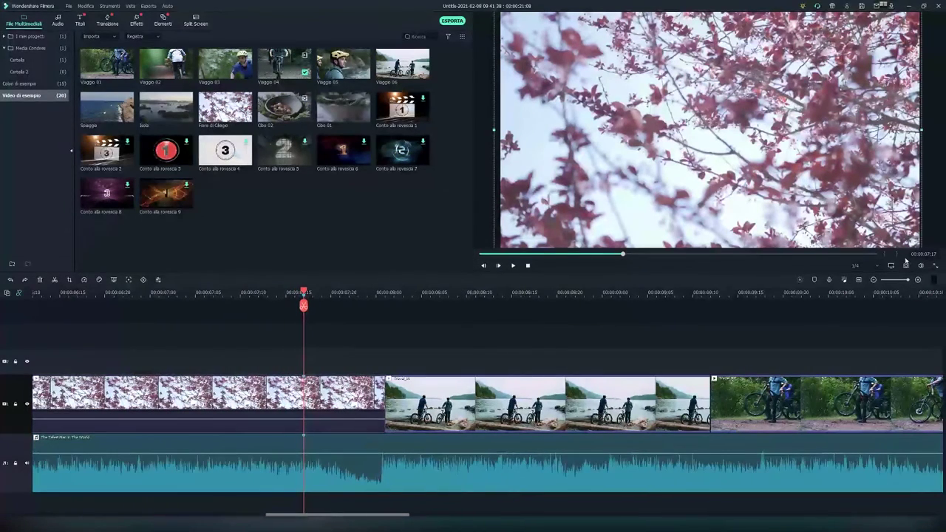
{"action": "left_click", "coordinate": [859, 280]}
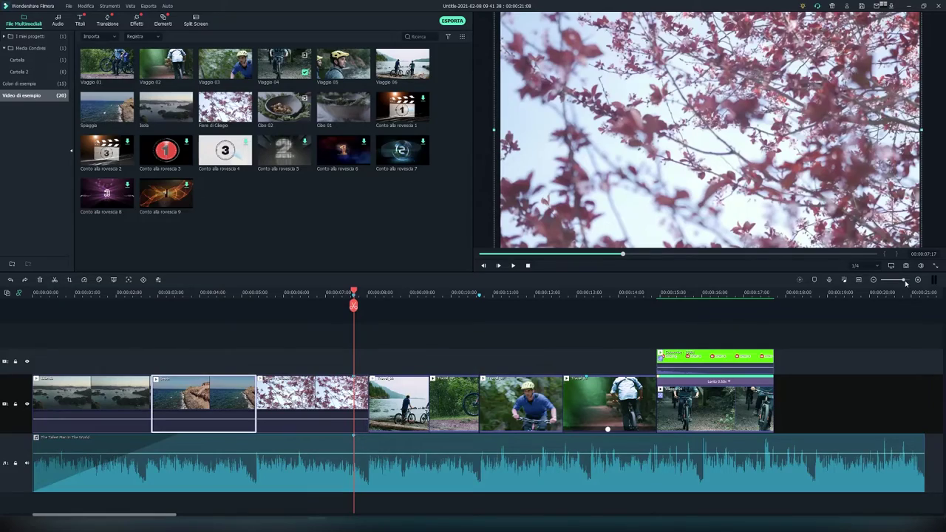
{"action": "mouse_move", "coordinate": [903, 280]}
{"action": "left_mouse_down"}
{"action": "mouse_move", "coordinate": [895, 281]}
{"action": "mouse_move", "coordinate": [909, 281]}
{"action": "left_mouse_up"}
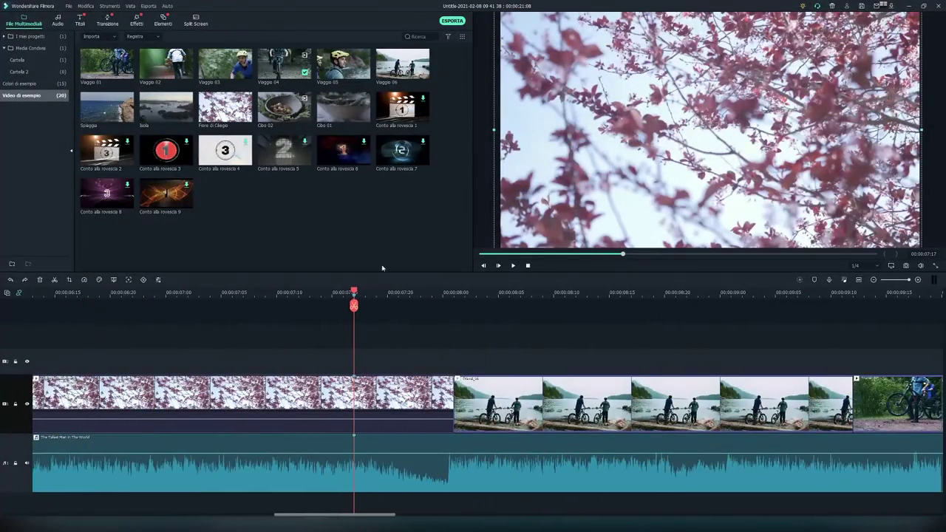
{"action": "left_click_drag", "start_coordinate": [287, 294], "coordinate": [148, 294]}
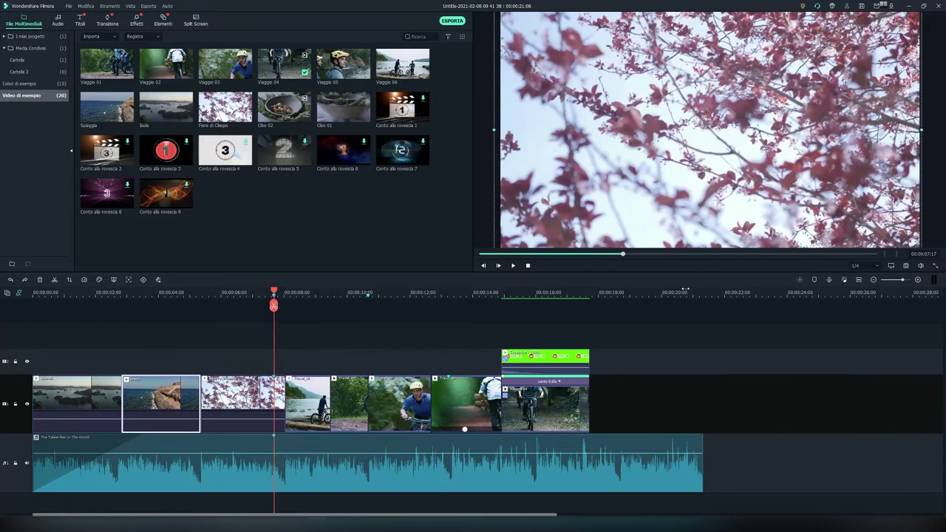
{"action": "left_click", "coordinate": [411, 319]}
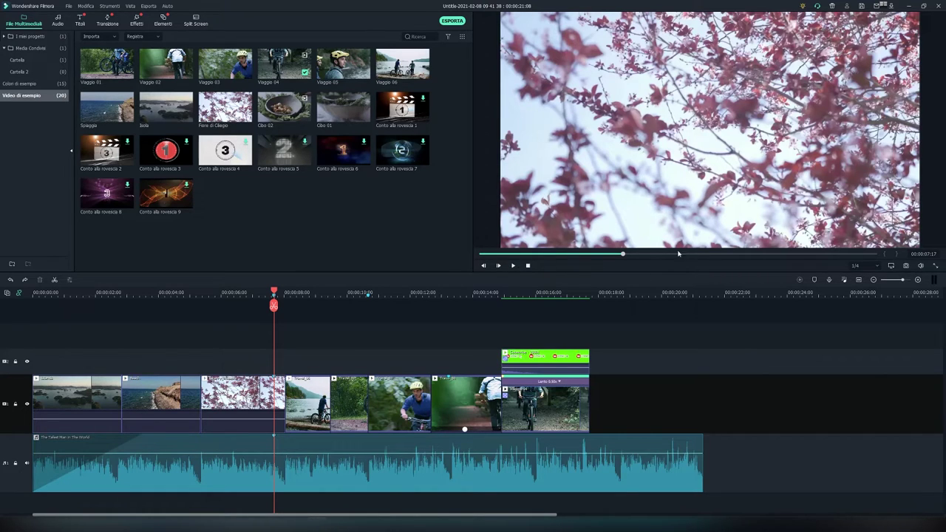
- Set the preview playback quality to 1/16
{"action": "left_click", "coordinate": [877, 267]}
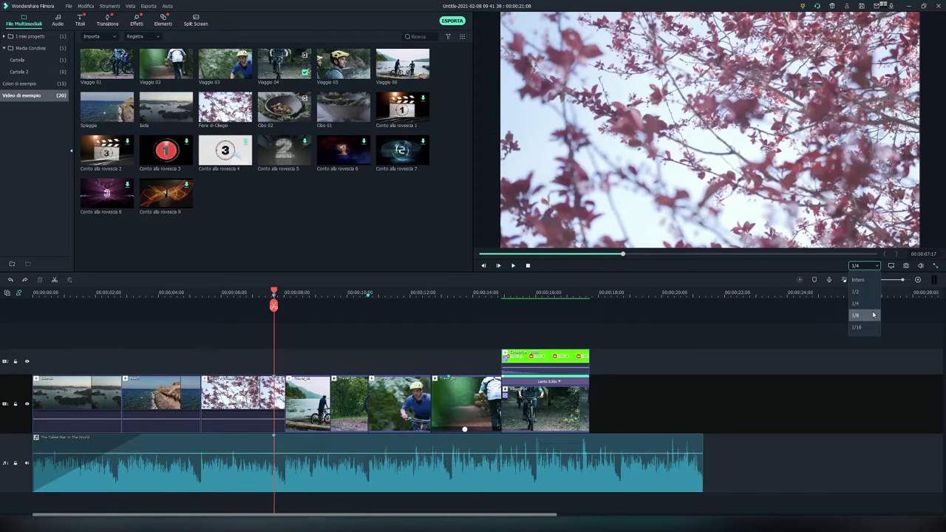
{"action": "left_click", "coordinate": [687, 164]}
{"action": "left_click", "coordinate": [864, 266]}
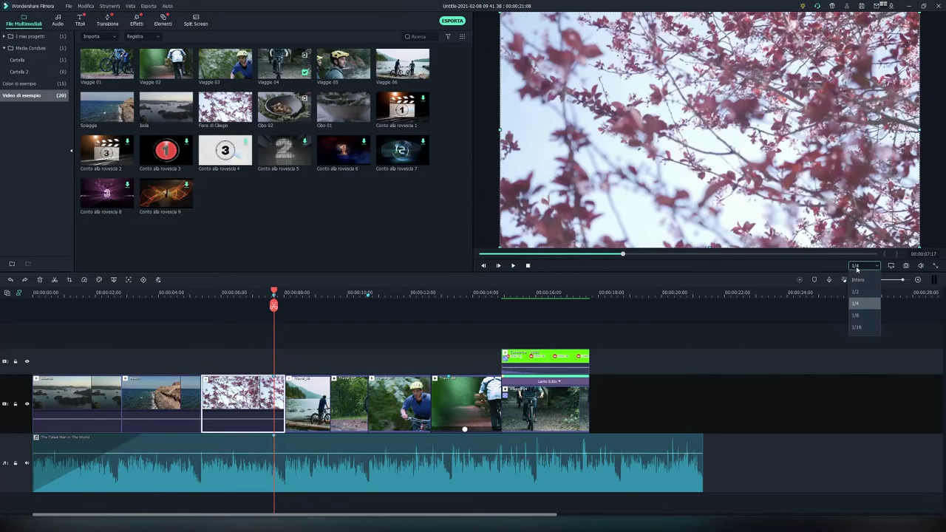
{"action": "left_click", "coordinate": [857, 327]}
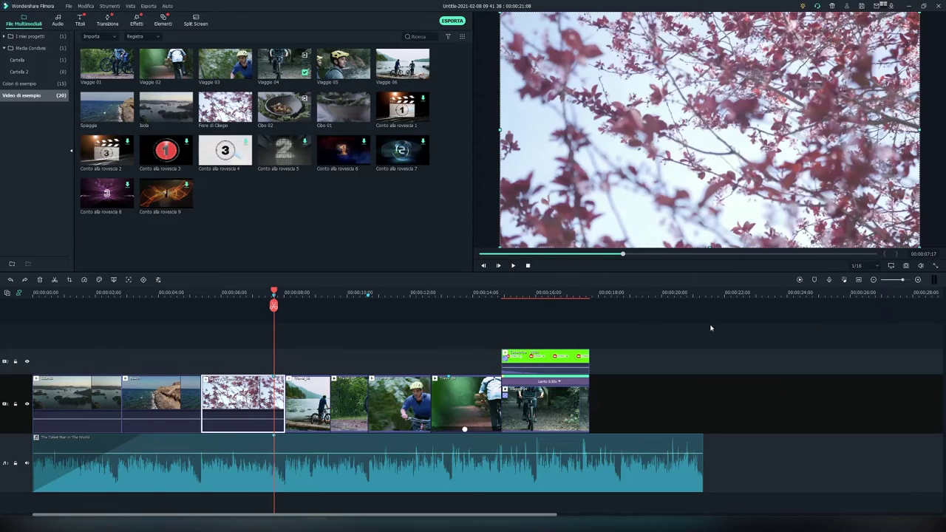
- Play the project from 00:00:06:05, and mute the music track before continuing playback to 00:00:13:11
{"action": "left_click", "coordinate": [228, 293]}
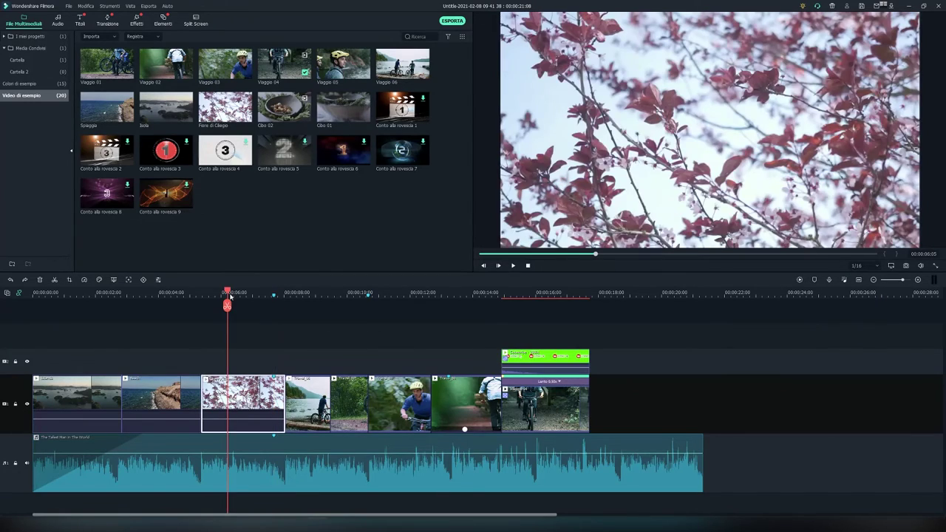
{"action": "key", "text": "space"}
{"action": "key", "text": "space"}
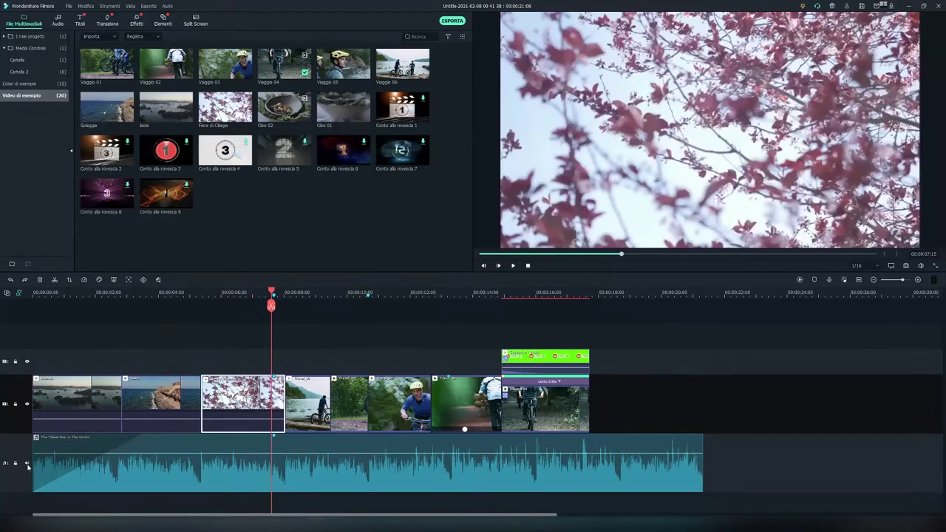
{"action": "left_click", "coordinate": [27, 464]}
{"action": "key", "text": "space"}
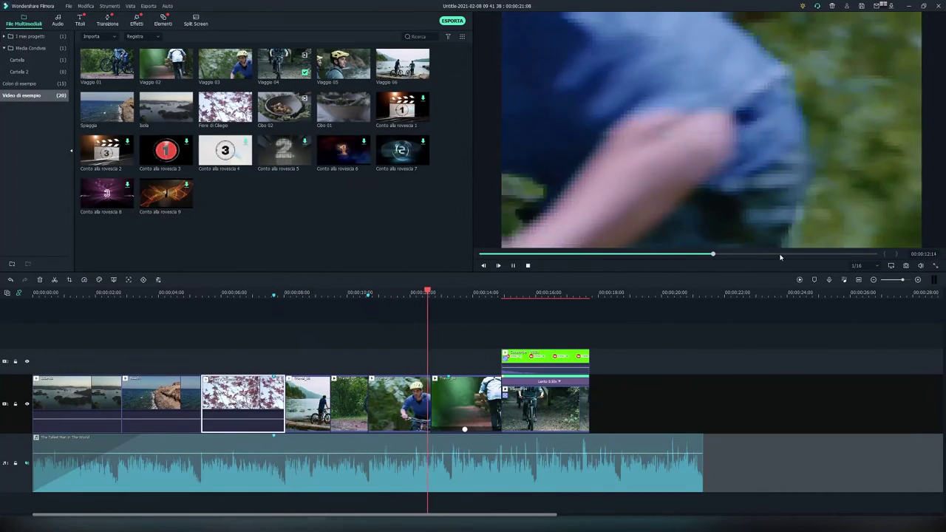
{"action": "key", "text": "space"}
- Magnify the preview to 75% and pan across the frame, and repeat at 100%
{"action": "left_click", "coordinate": [891, 266]}
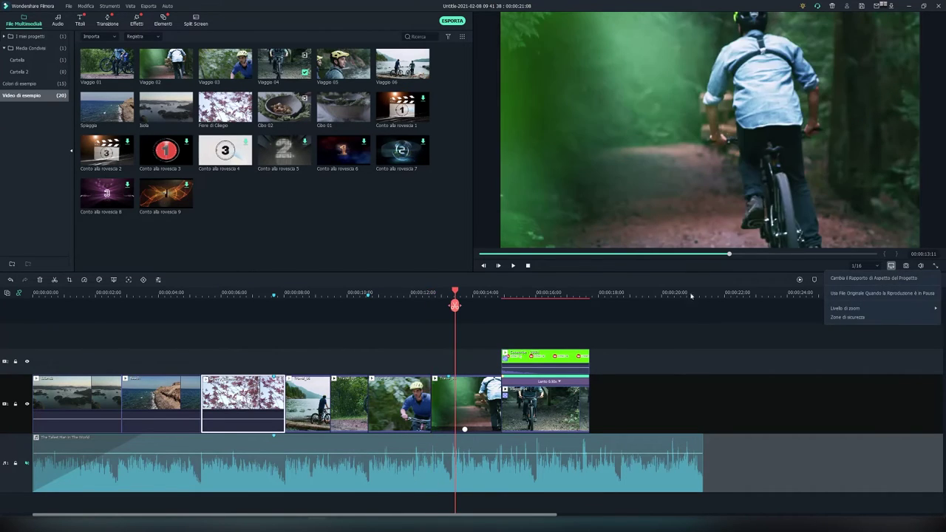
{"action": "mouse_move", "coordinate": [843, 309]}
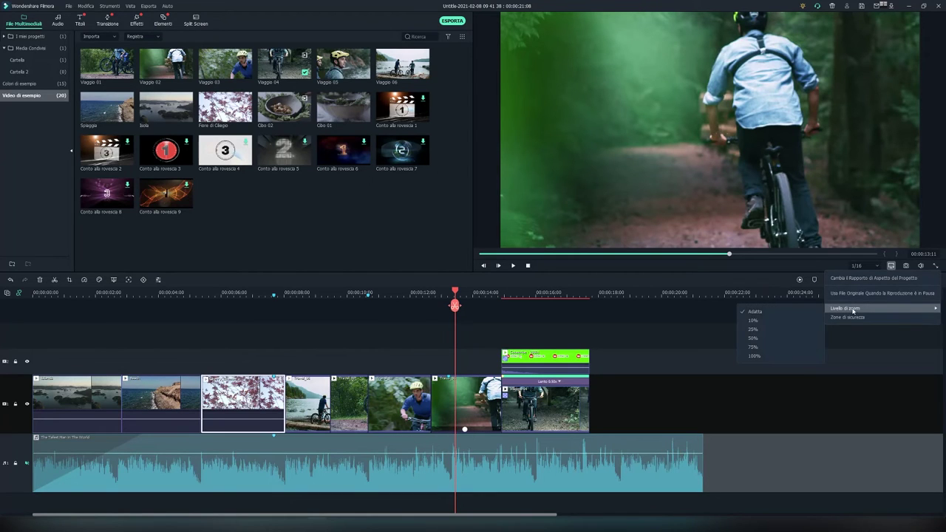
{"action": "left_click", "coordinate": [757, 338]}
{"action": "left_click_drag", "start_coordinate": [688, 166], "coordinate": [743, 152]}
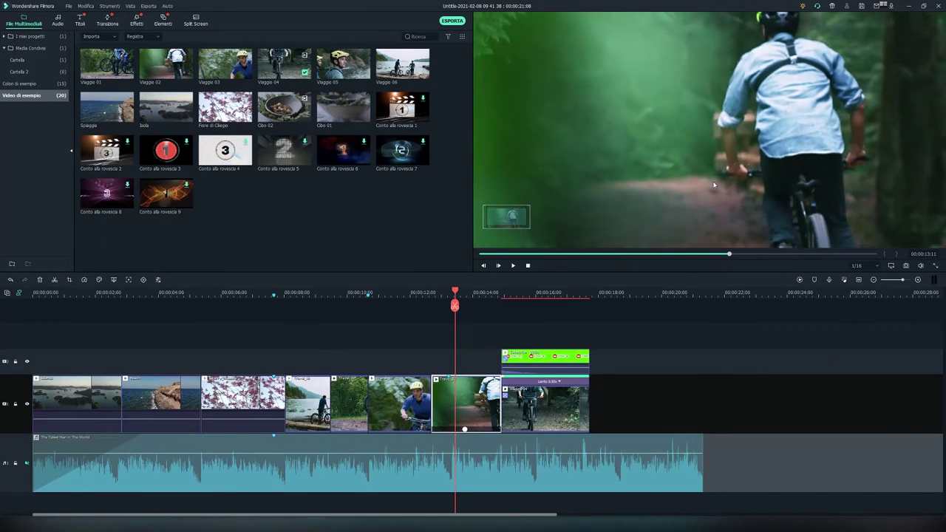
{"action": "left_click", "coordinate": [892, 265]}
{"action": "mouse_move", "coordinate": [858, 308]}
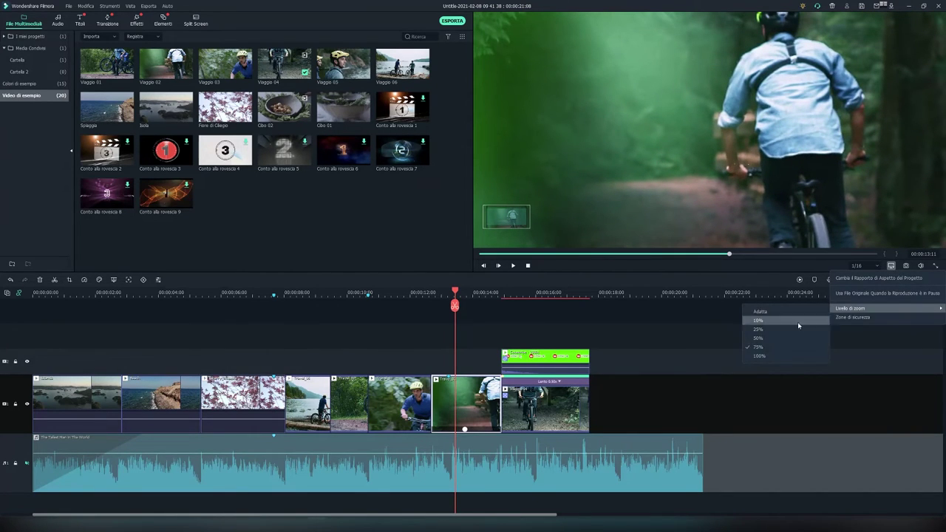
{"action": "left_click", "coordinate": [759, 355]}
{"action": "left_click_drag", "start_coordinate": [717, 144], "coordinate": [681, 135]}
- Open the project's aspect ratio settings and confirm them
{"action": "left_click", "coordinate": [892, 265]}
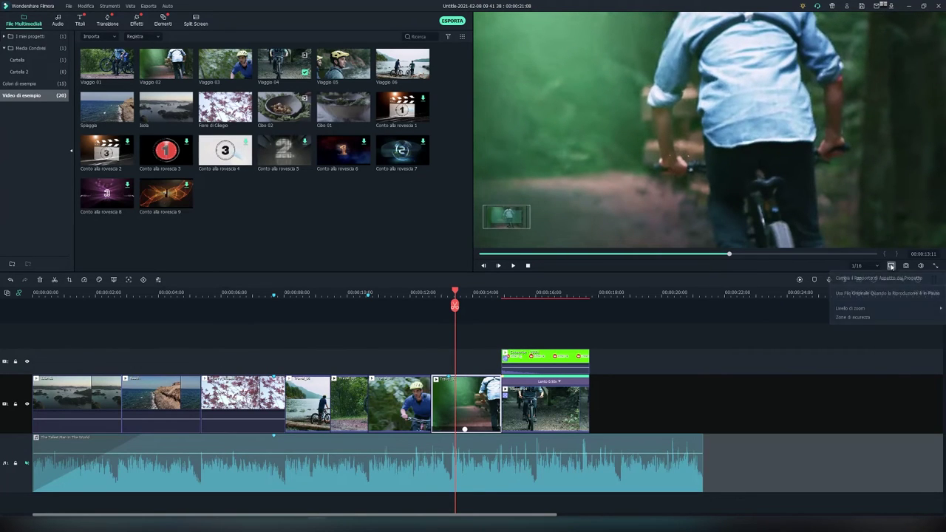
{"action": "left_click", "coordinate": [879, 278]}
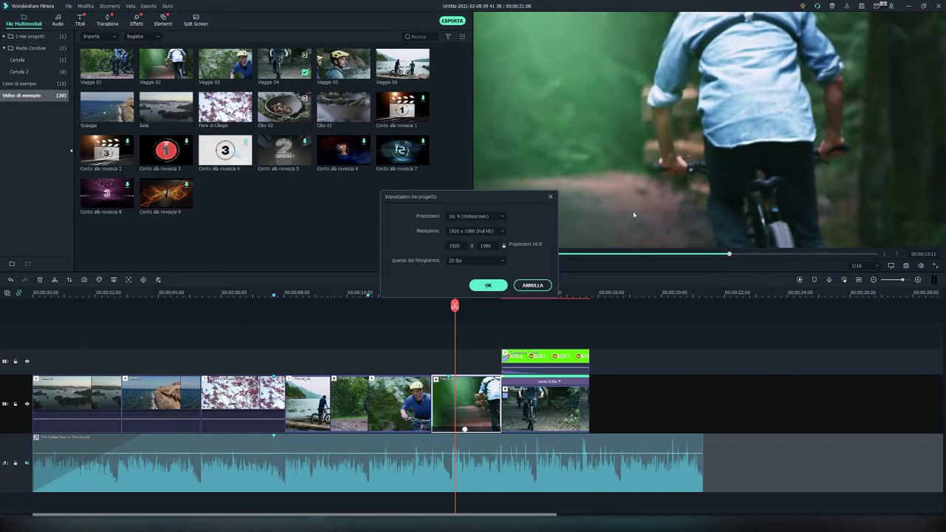
{"action": "left_click", "coordinate": [488, 285]}
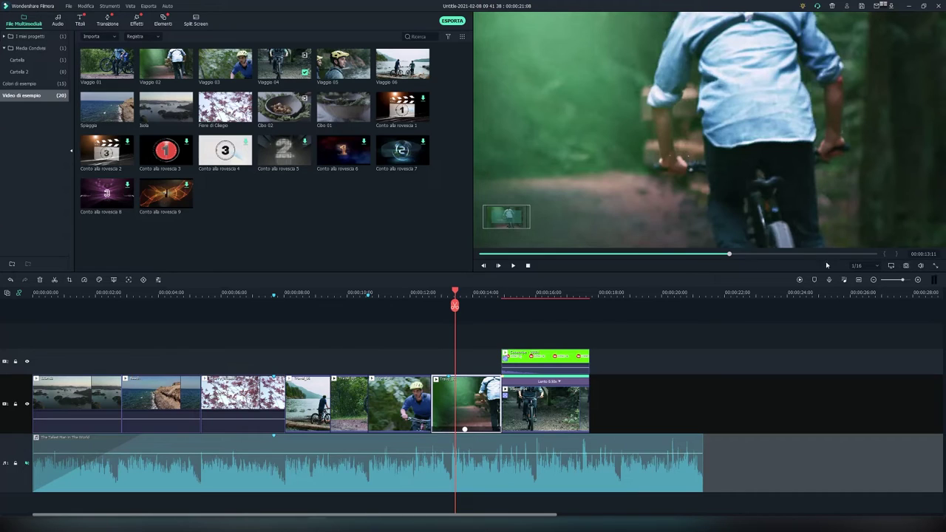
- Set the preview zoom level to Adatta so the whole frame fits
{"action": "left_click", "coordinate": [892, 265]}
{"action": "mouse_move", "coordinate": [871, 310]}
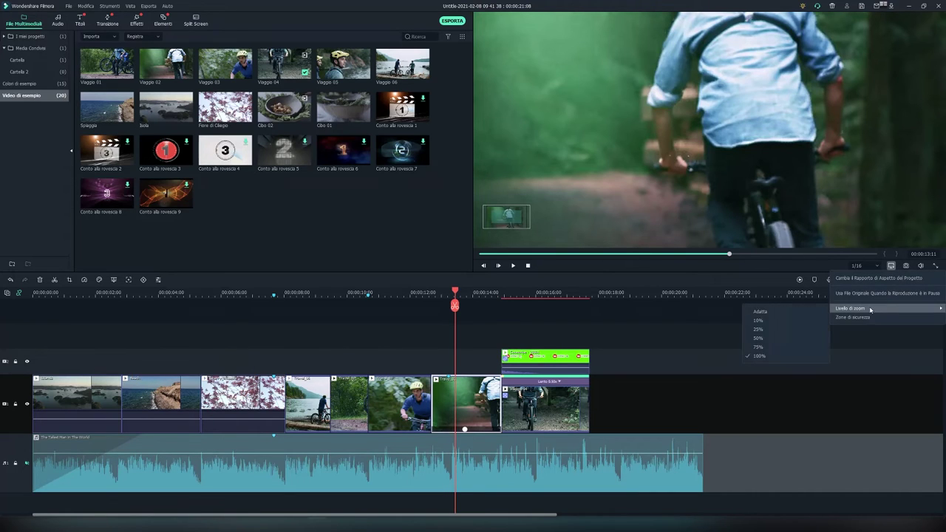
{"action": "left_click", "coordinate": [783, 312]}
{"action": "left_click_drag", "start_coordinate": [818, 194], "coordinate": [847, 184]}
- Capture a snapshot of the frame at 00:00:13:11 and place it on the second video track directly after the Subscribe clip
{"action": "left_click", "coordinate": [906, 267]}
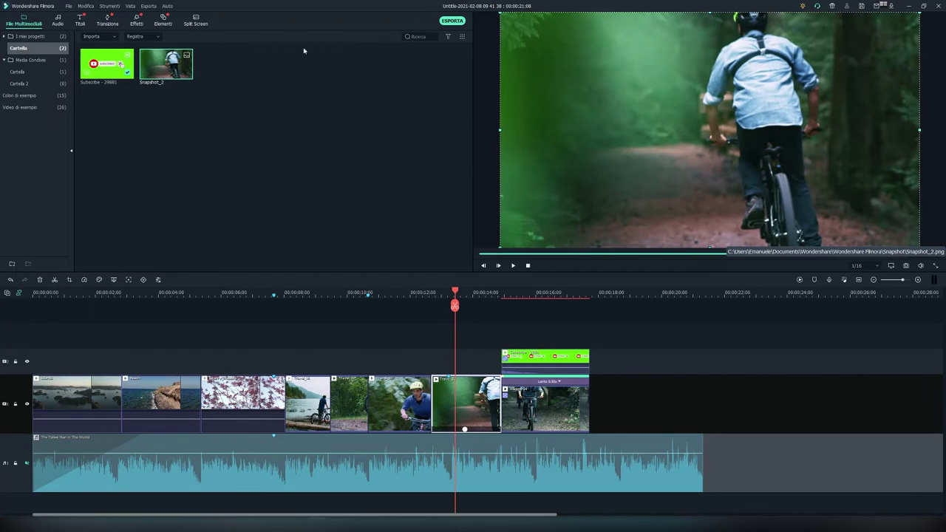
{"action": "left_click_drag", "start_coordinate": [167, 65], "coordinate": [614, 307]}
{"action": "left_click", "coordinate": [614, 307]}
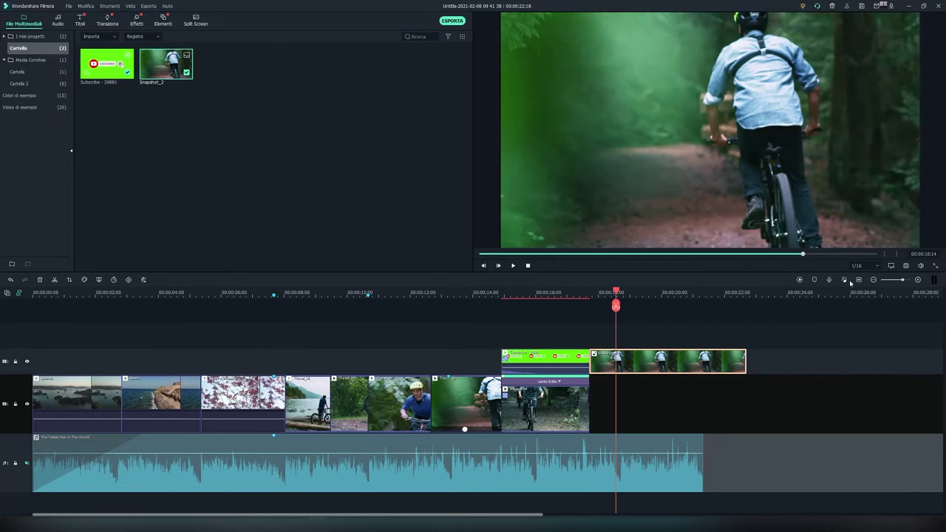
- View the preview in full screen and exit it, and scrub the playhead to 00:00:10:23
{"action": "left_click", "coordinate": [921, 266]}
{"action": "left_click", "coordinate": [935, 267]}
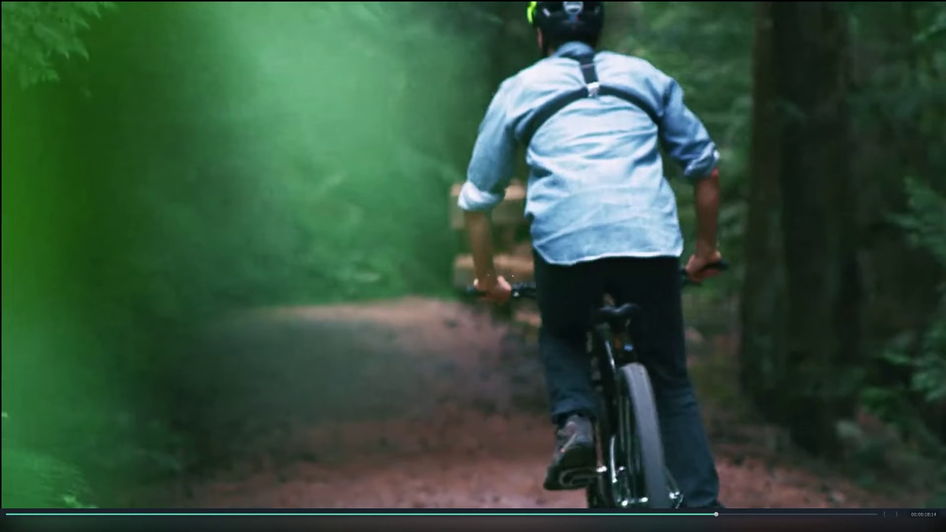
{"action": "key", "text": "Escape"}
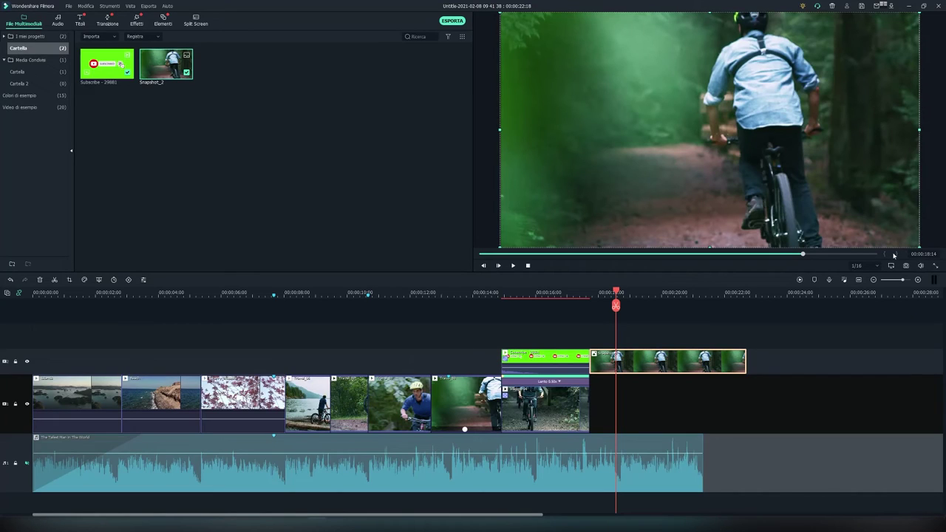
{"action": "left_click_drag", "start_coordinate": [746, 255], "coordinate": [567, 253]}
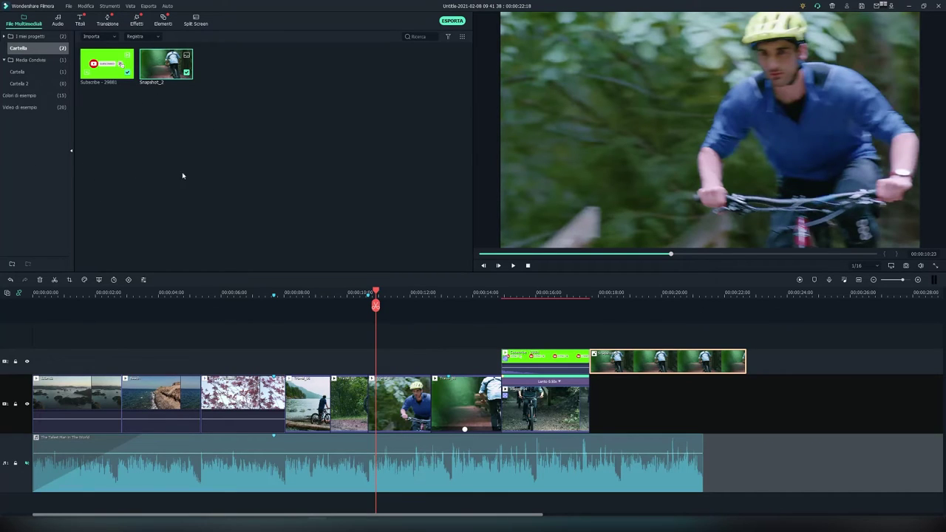
- Create the folder Cartella 2 under I miei progetti and return to the parent folder's media
{"action": "left_click", "coordinate": [12, 264]}
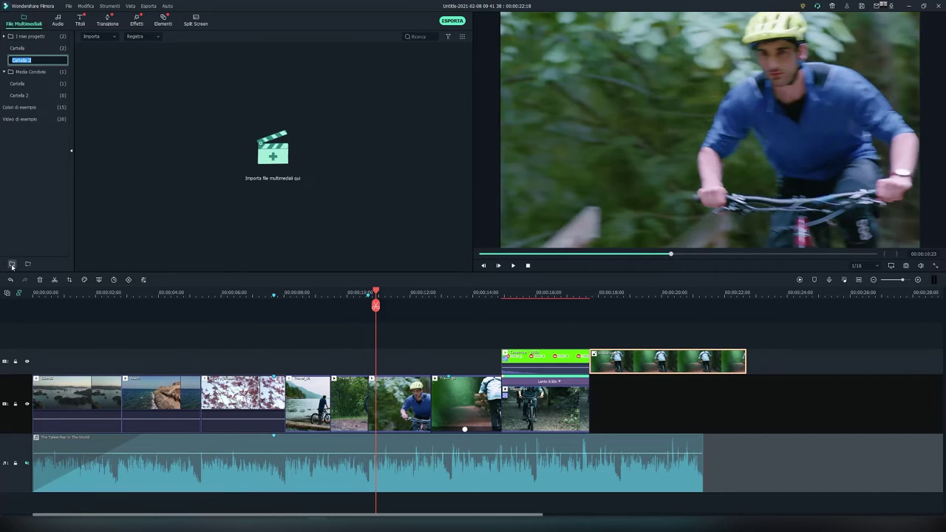
{"action": "key", "text": "Return"}
{"action": "left_click", "coordinate": [36, 37]}
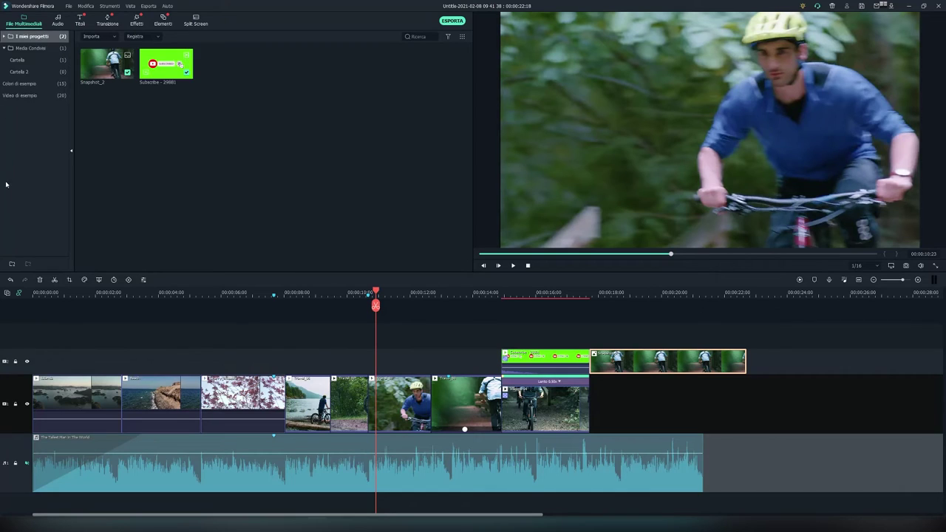
- Browse the included music and the Effetto Sonoro category, and open the import dialog of La Mia Musica and cancel it
{"action": "left_click", "coordinate": [58, 21]}
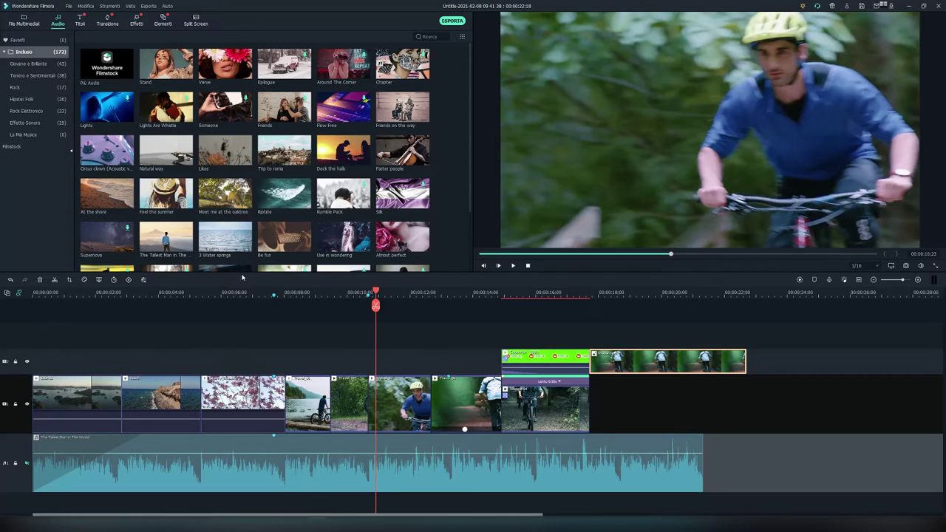
{"action": "mouse_move", "coordinate": [238, 241]}
{"action": "mouse_move", "coordinate": [95, 112]}
{"action": "left_click", "coordinate": [20, 123]}
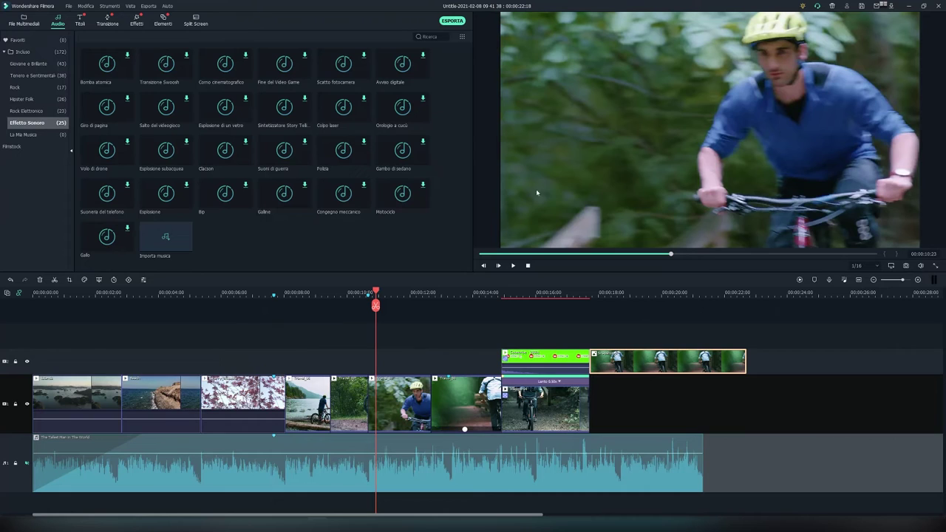
{"action": "left_click", "coordinate": [162, 237]}
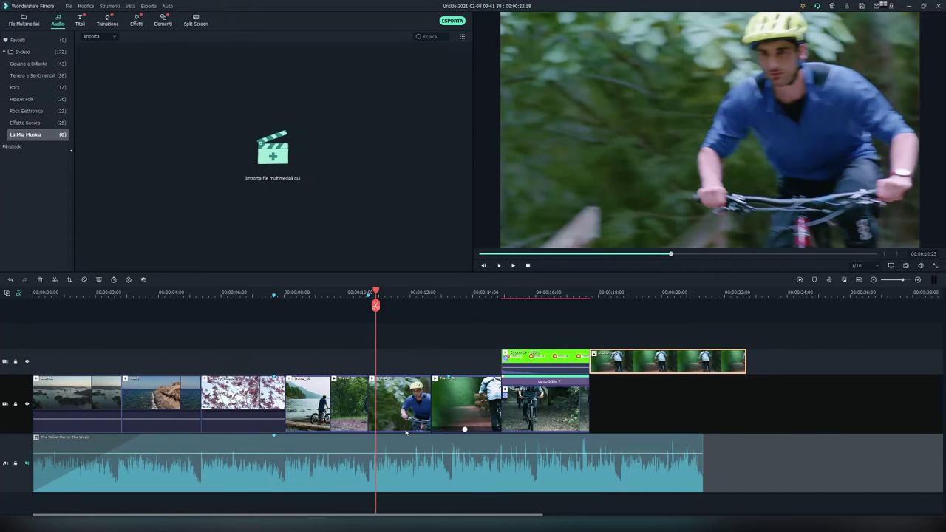
{"action": "left_click", "coordinate": [272, 153]}
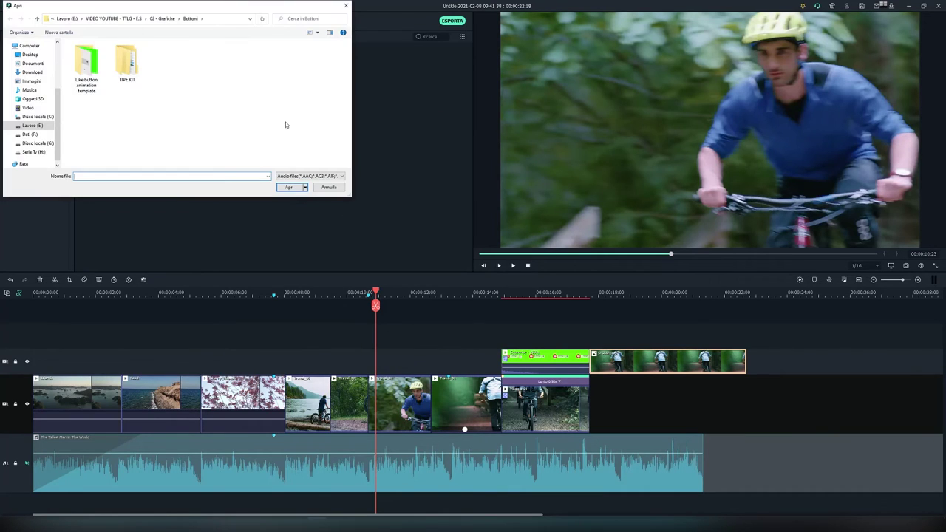
{"action": "left_click", "coordinate": [341, 188]}
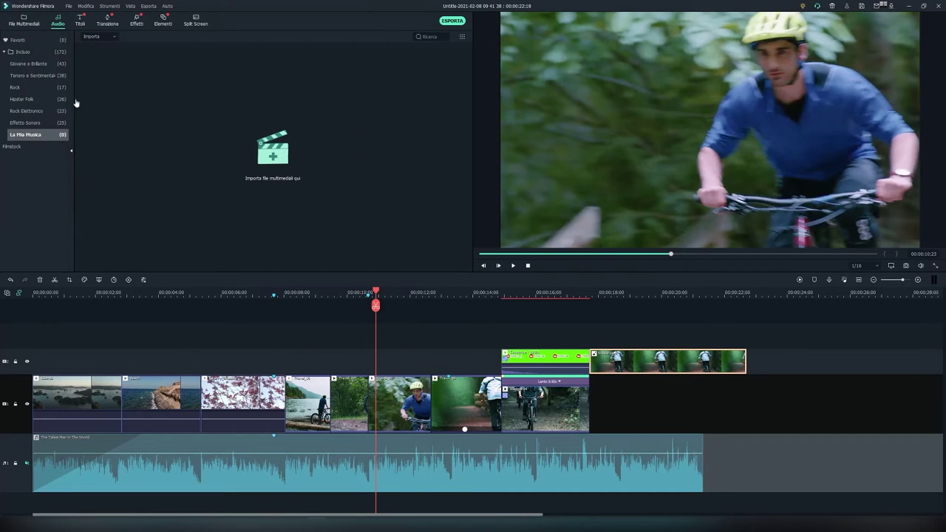
- Browse the title library and place the Callout 7 title on the second video track, starting at about 9 seconds
{"action": "left_click", "coordinate": [80, 20]}
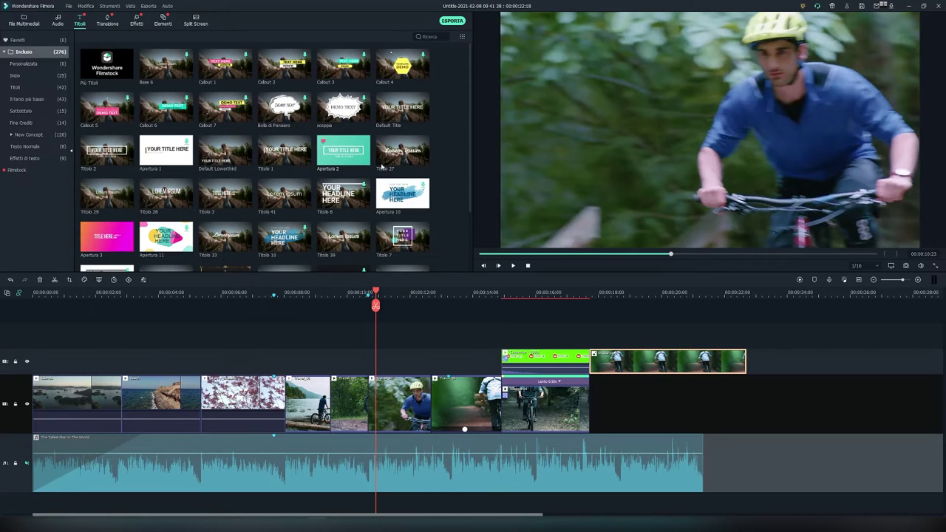
{"action": "scroll", "coordinate": [322, 140], "scroll_direction": "down", "scroll_amount": 5}
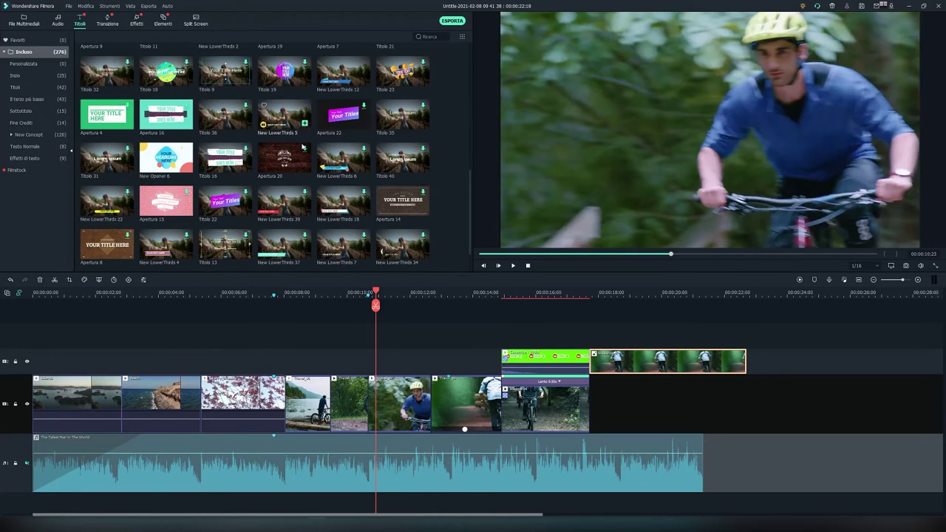
{"action": "scroll", "coordinate": [289, 177], "scroll_direction": "up", "scroll_amount": 5}
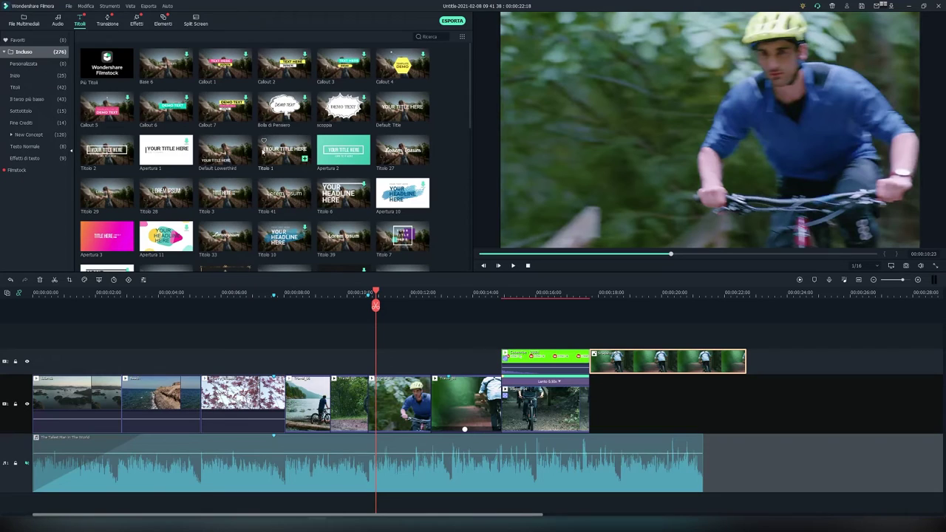
{"action": "left_click_drag", "start_coordinate": [237, 118], "coordinate": [319, 367]}
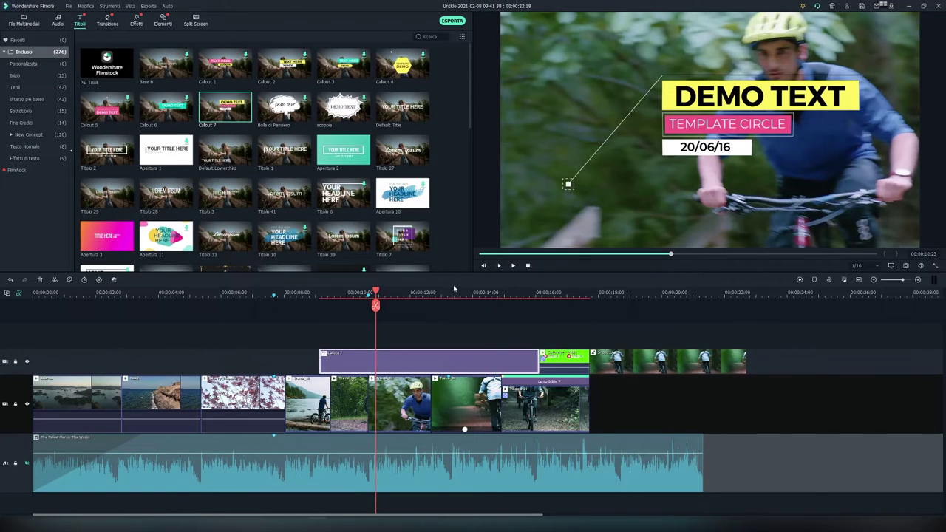
- Preview the Callout 7 title in playback from 00:00:08:21 and set the playback quality to 1/2
{"action": "left_click", "coordinate": [310, 297]}
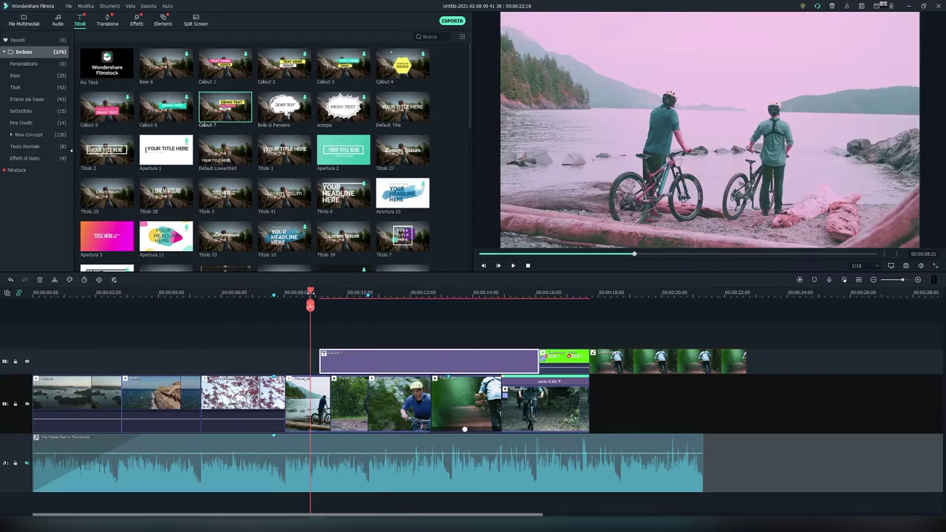
{"action": "key", "text": "space"}
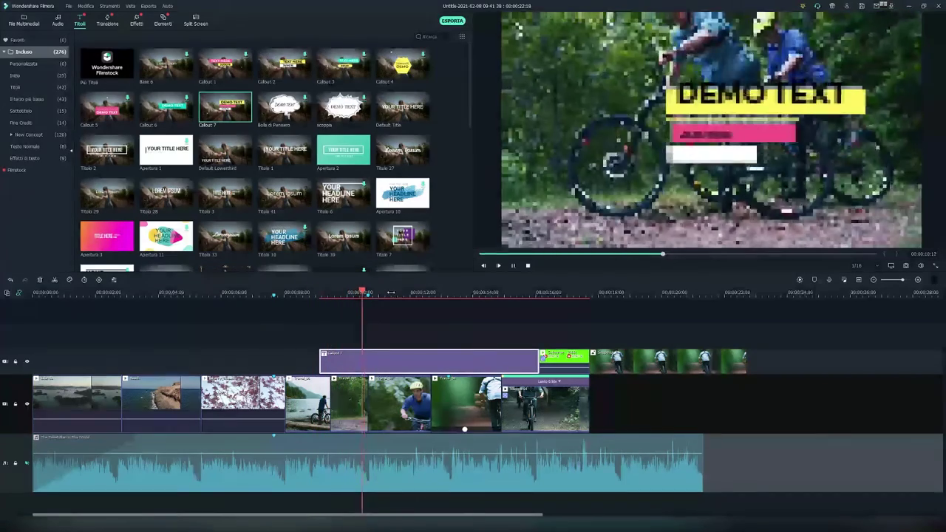
{"action": "key", "text": "space"}
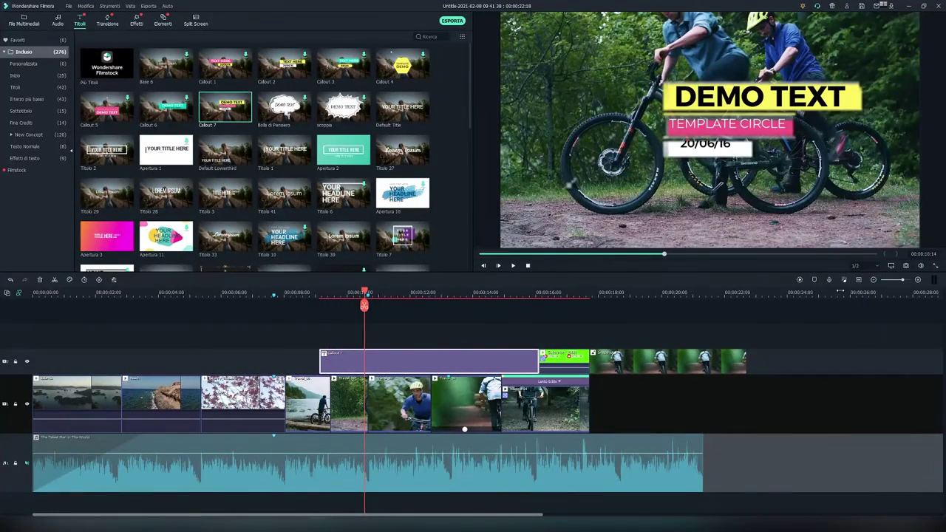
{"action": "key", "text": "space"}
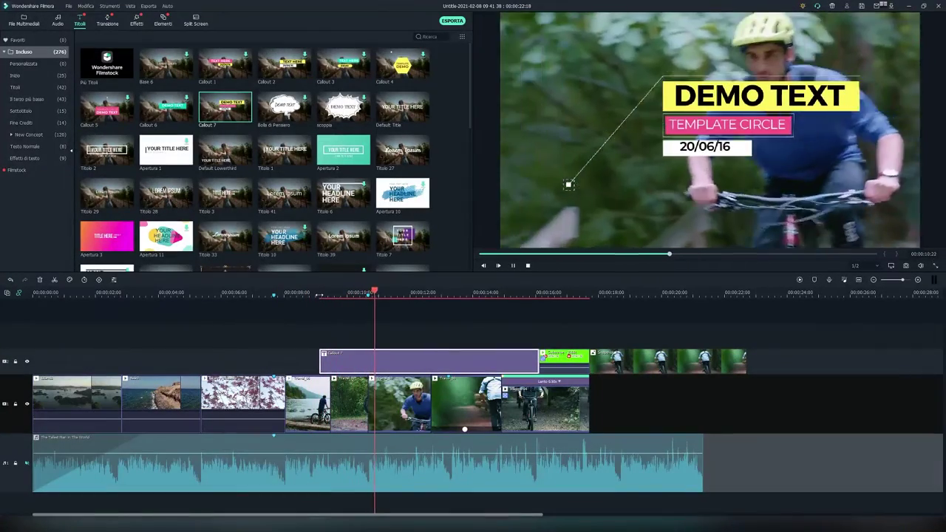
{"action": "key", "text": "space"}
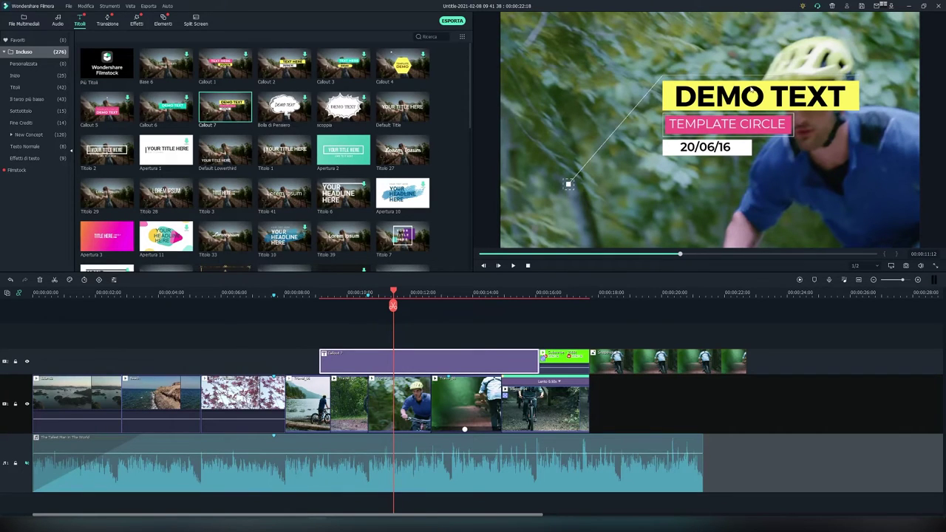
- Replace the DEMO TEXT line of the Callout 7 title with CIAO
{"action": "double_click", "coordinate": [743, 98]}
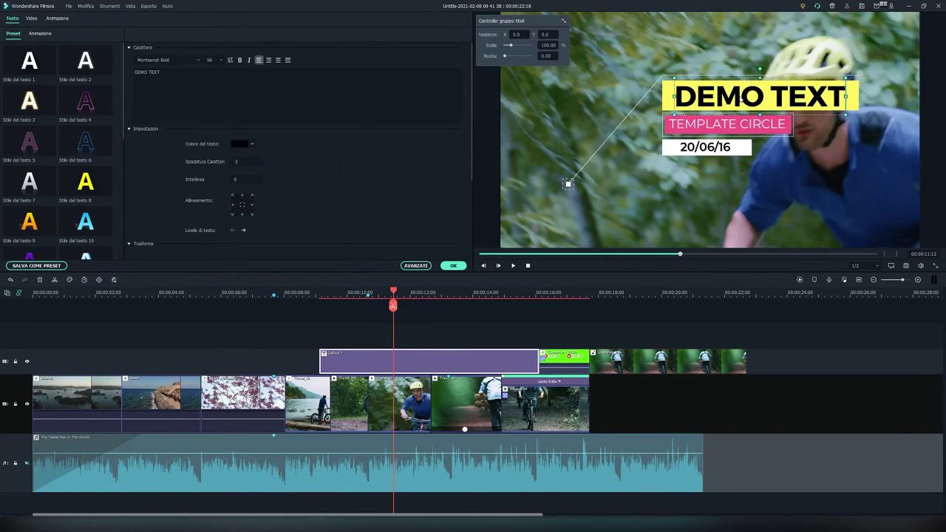
{"action": "left_click_drag", "start_coordinate": [846, 96], "coordinate": [643, 111]}
{"action": "type", "text": "CIAO"}
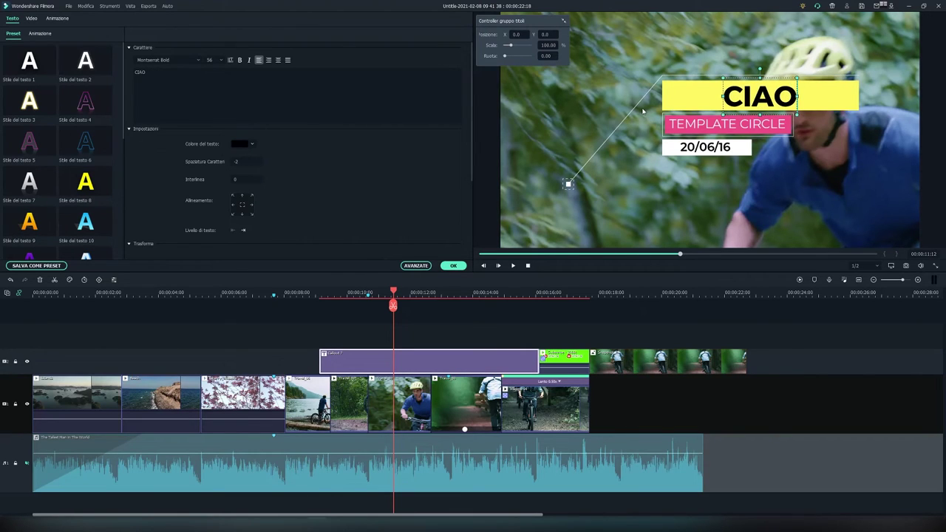
- Replace the TEMPLATE CIRCLE line of the title with BENVENUTO
{"action": "left_click", "coordinate": [715, 126]}
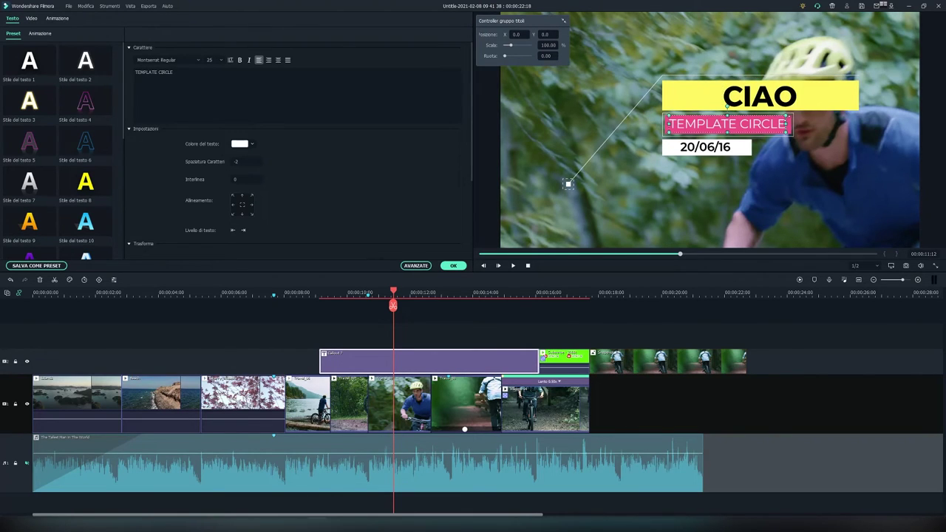
{"action": "left_click_drag", "start_coordinate": [787, 124], "coordinate": [640, 139]}
{"action": "key", "text": "BackSpace"}
{"action": "key", "text": "BackSpace"}
{"action": "key", "text": "BackSpace"}
{"action": "key", "text": "BackSpace"}
{"action": "key", "text": "BackSpace"}
{"action": "key", "text": "BackSpace"}
{"action": "key", "text": "BackSpace"}
{"action": "key", "text": "BackSpace"}
{"action": "key", "text": "BackSpace"}
{"action": "key", "text": "BackSpace"}
{"action": "key", "text": "BackSpace"}
{"action": "key", "text": "BackSpace"}
{"action": "key", "text": "BackSpace"}
{"action": "key", "text": "BackSpace"}
{"action": "key", "text": "BackSpace"}
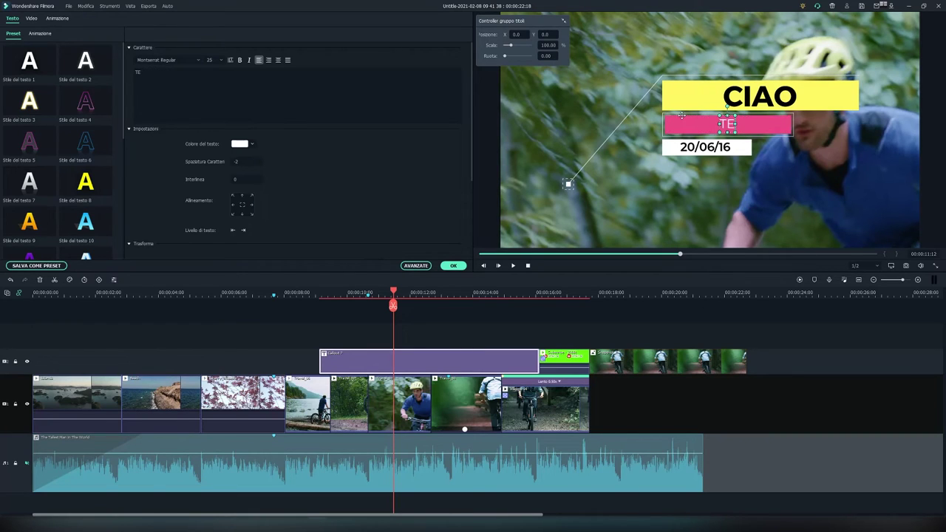
{"action": "type", "text": "BENVENUT"}
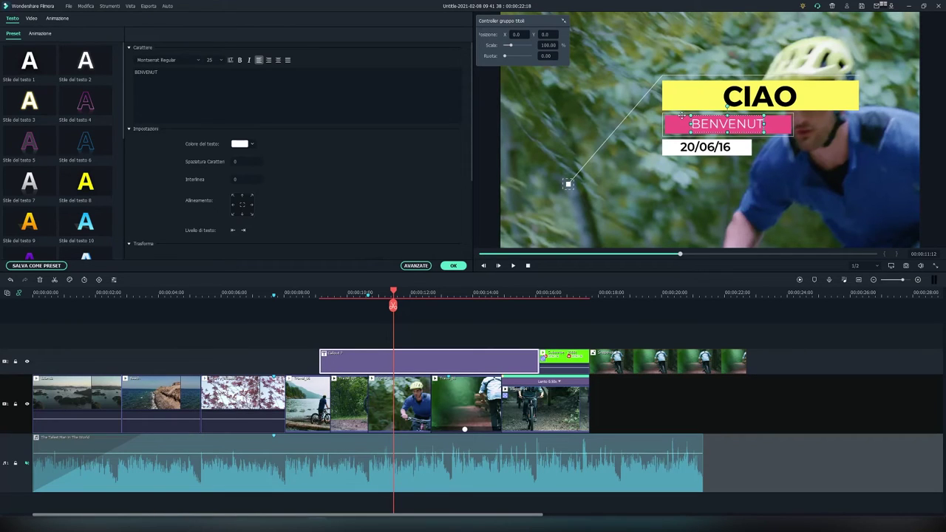
{"action": "type", "text": "O"}
- Try to move the title's elements directly in the preview, and undo the displacement of the coloured backgrounds
{"action": "left_click", "coordinate": [738, 148]}
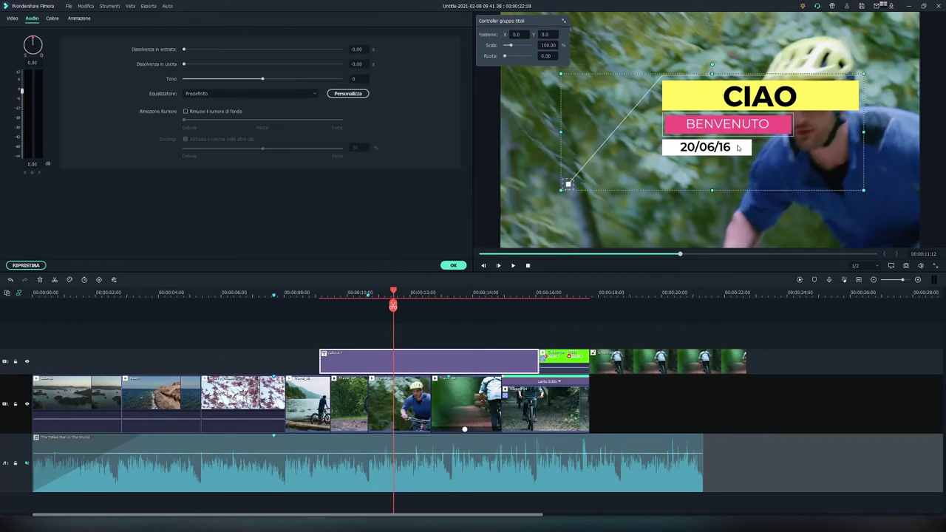
{"action": "double_click", "coordinate": [739, 125]}
{"action": "left_click", "coordinate": [728, 104]}
{"action": "mouse_move", "coordinate": [783, 94]}
{"action": "left_mouse_down"}
{"action": "mouse_move", "coordinate": [805, 95]}
{"action": "mouse_move", "coordinate": [758, 94]}
{"action": "mouse_move", "coordinate": [786, 94]}
{"action": "mouse_move", "coordinate": [856, 60]}
{"action": "mouse_move", "coordinate": [869, 79]}
{"action": "mouse_move", "coordinate": [791, 96]}
{"action": "left_mouse_up"}
{"action": "left_click", "coordinate": [829, 89]}
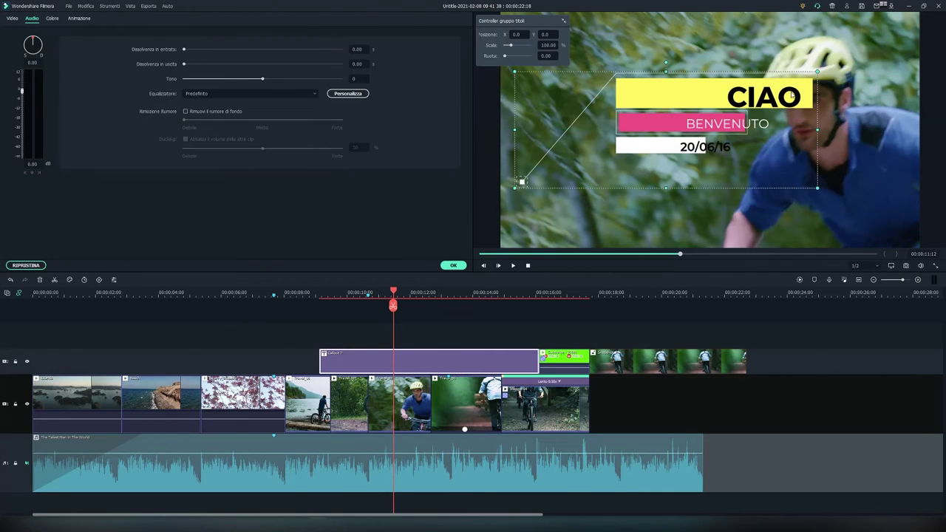
{"action": "left_click", "coordinate": [689, 47]}
{"action": "left_click", "coordinate": [749, 104]}
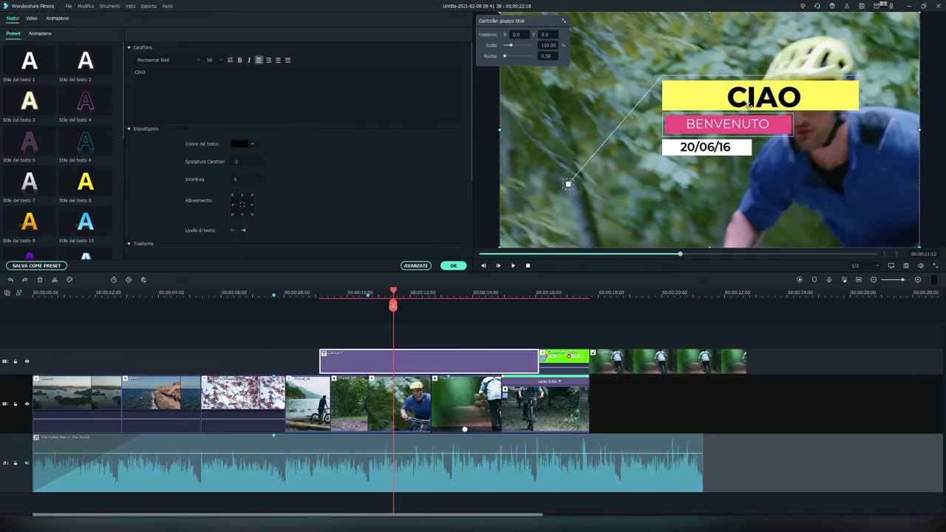
- Shift the whole title with the title group controller to X position 2.0 and nudge the CIAO text slightly to the right
{"action": "left_click_drag", "start_coordinate": [520, 34], "coordinate": [467, 34]}
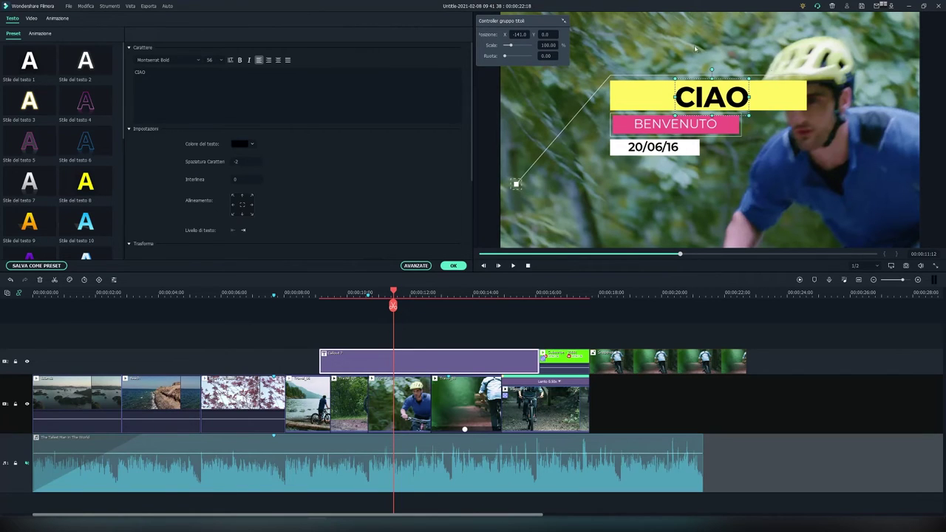
{"action": "left_click_drag", "start_coordinate": [684, 96], "coordinate": [708, 96]}
{"action": "left_click", "coordinate": [702, 125]}
{"action": "left_click_drag", "start_coordinate": [519, 34], "coordinate": [518, 35]}
{"action": "left_click", "coordinate": [723, 92]}
{"action": "left_click", "coordinate": [772, 97]}
{"action": "left_click_drag", "start_coordinate": [772, 97], "coordinate": [782, 96]}
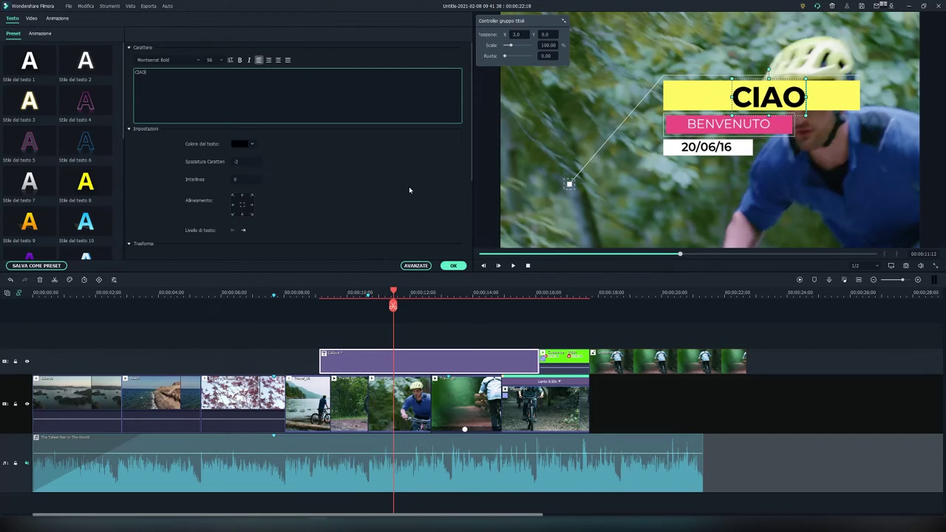
- Open the title's advanced text editing and shift the 20/06/16 layer slightly forward in time
{"action": "key", "text": "Tab"}
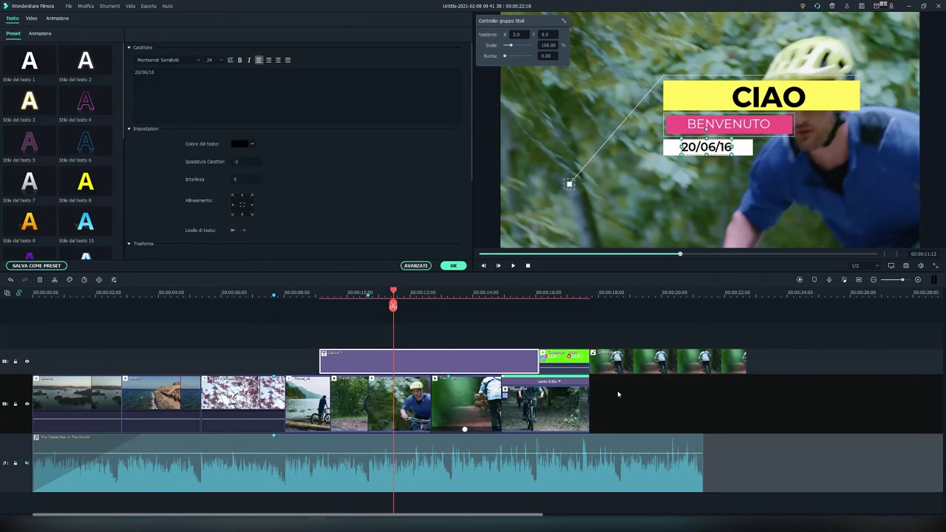
{"action": "left_click", "coordinate": [486, 169]}
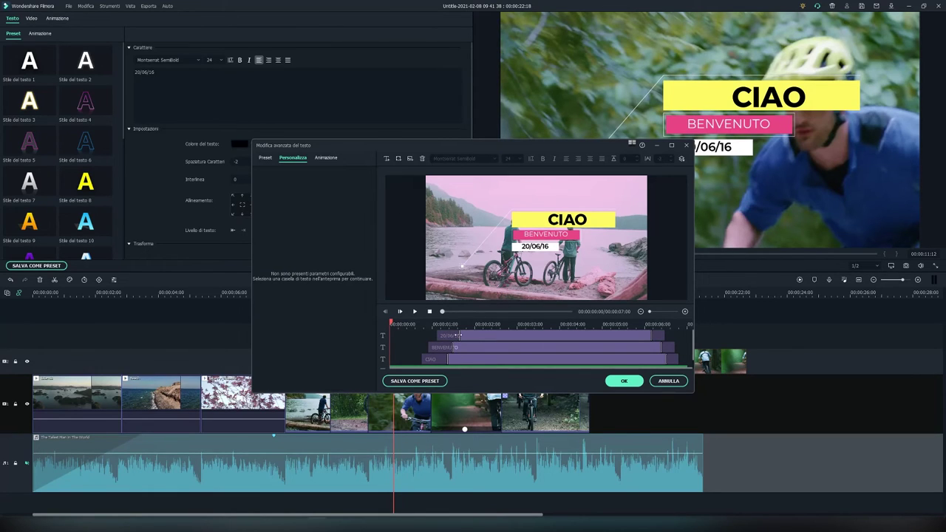
{"action": "left_click", "coordinate": [459, 336]}
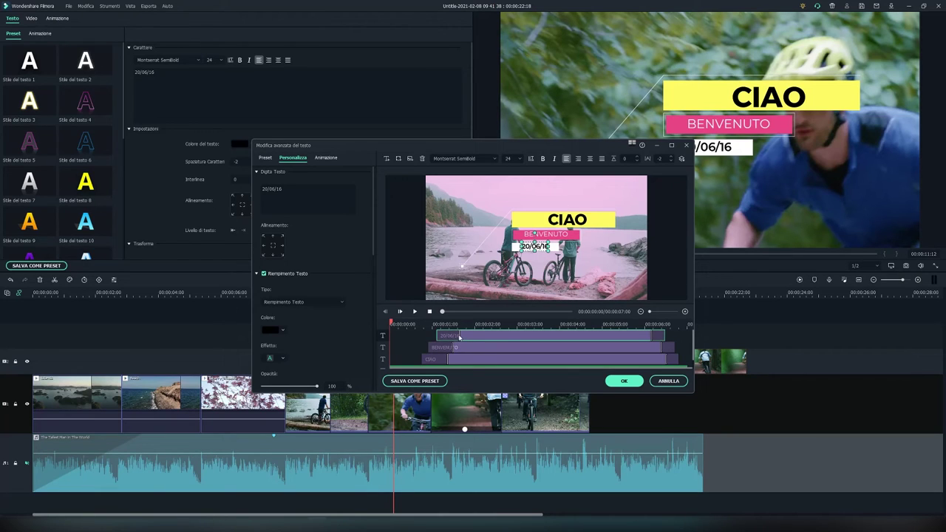
{"action": "left_click_drag", "start_coordinate": [522, 337], "coordinate": [478, 342]}
- Add a TEXT HERE text box above the CIAO line, and open the image selection dialog and cancel it
{"action": "left_click", "coordinate": [387, 159]}
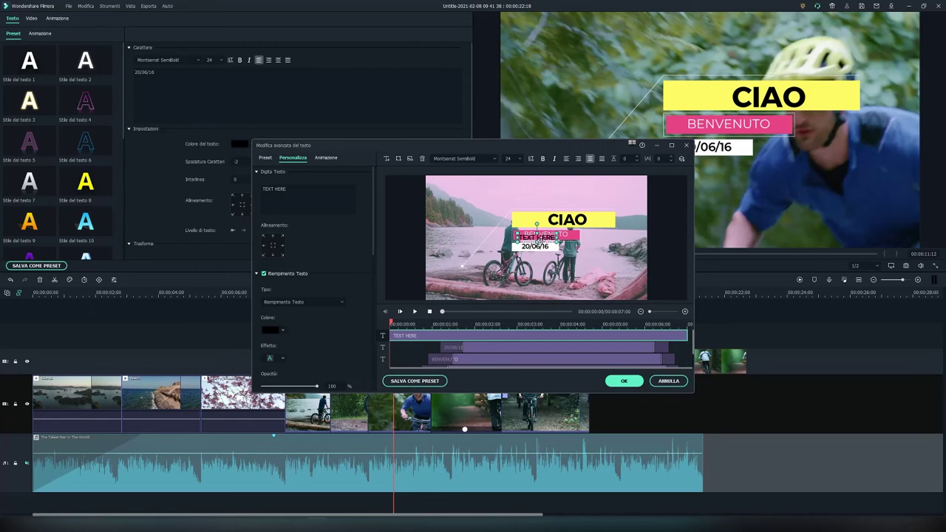
{"action": "left_click", "coordinate": [410, 158]}
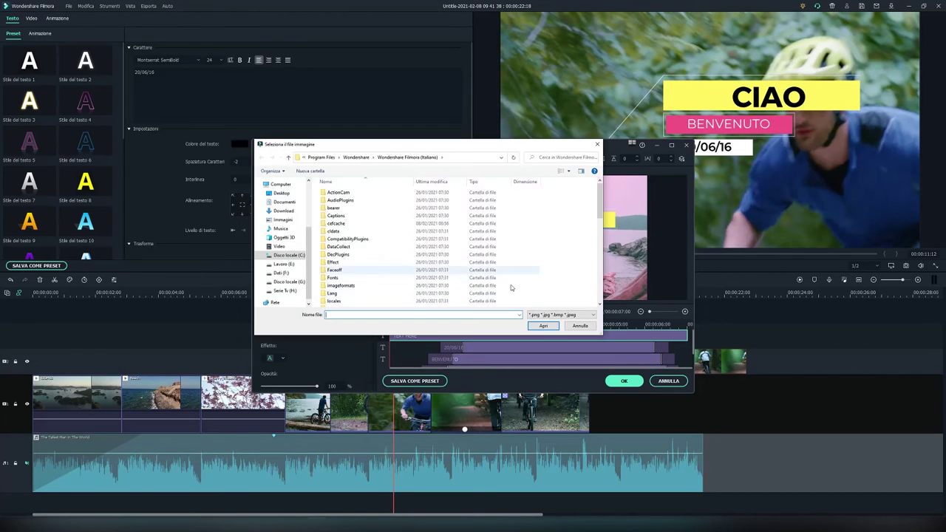
{"action": "left_click", "coordinate": [580, 326]}
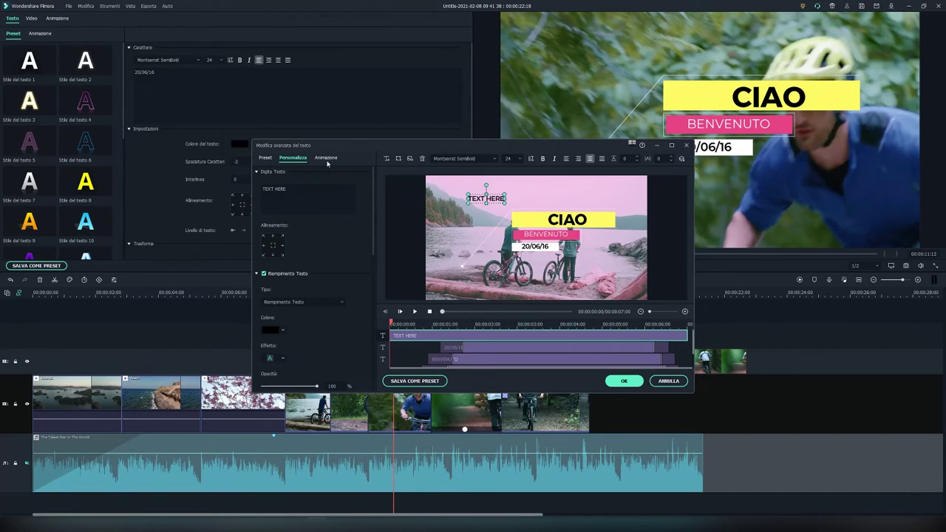
- View the text presets and animations, move the TEXT HERE box further left in the frame, and apply the advanced edits
{"action": "left_click", "coordinate": [264, 160]}
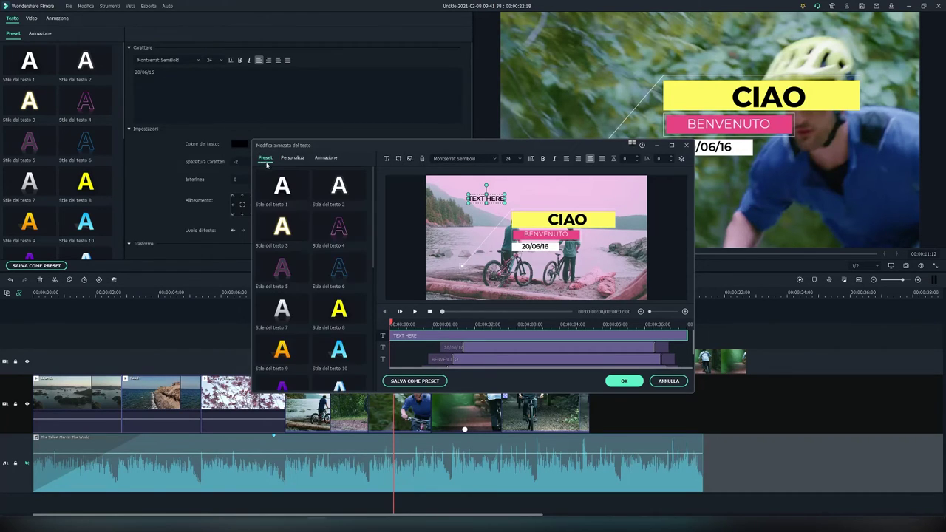
{"action": "left_click", "coordinate": [330, 158]}
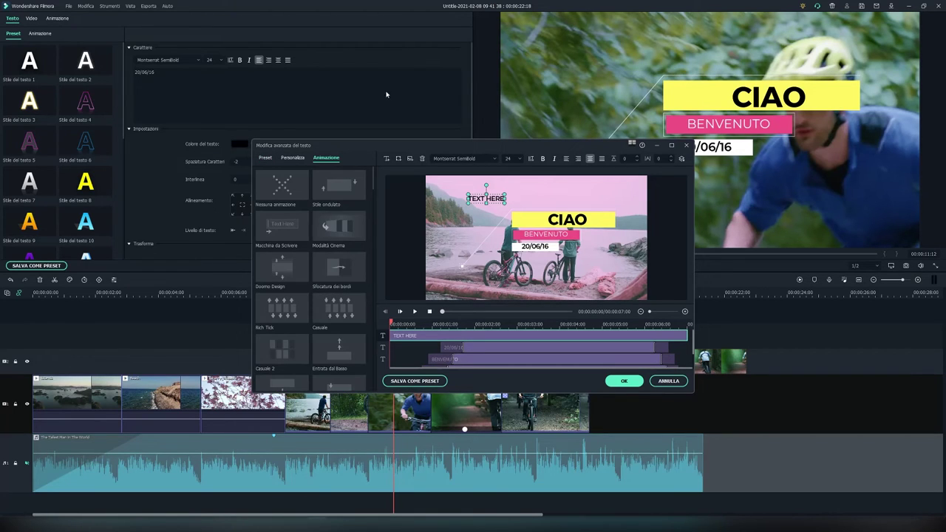
{"action": "left_click_drag", "start_coordinate": [488, 196], "coordinate": [458, 196]}
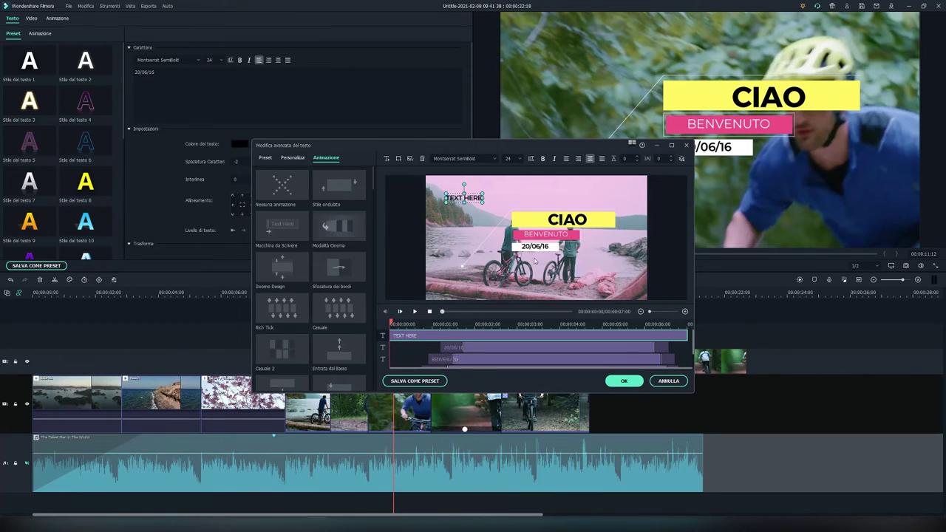
{"action": "left_click", "coordinate": [624, 381]}
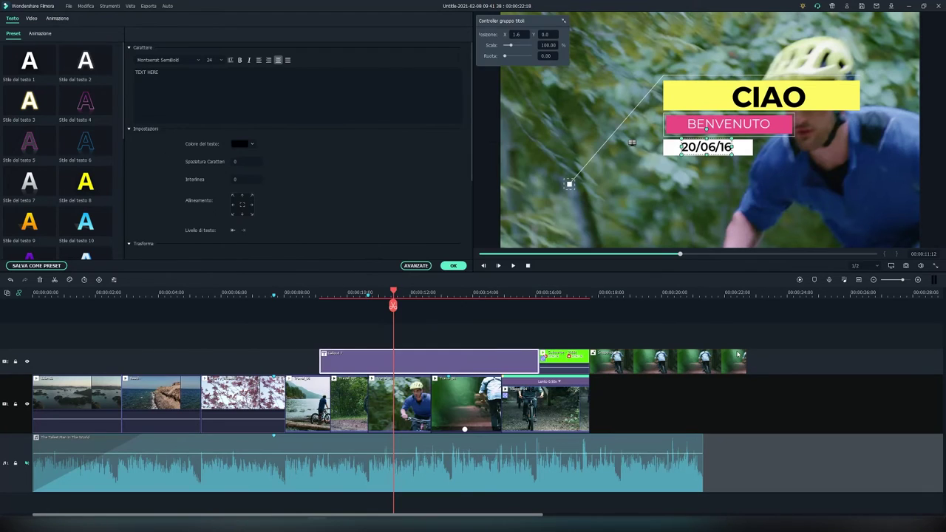
- Delete the Callout 7 title clip from the second video track
{"action": "key", "text": "Delete"}
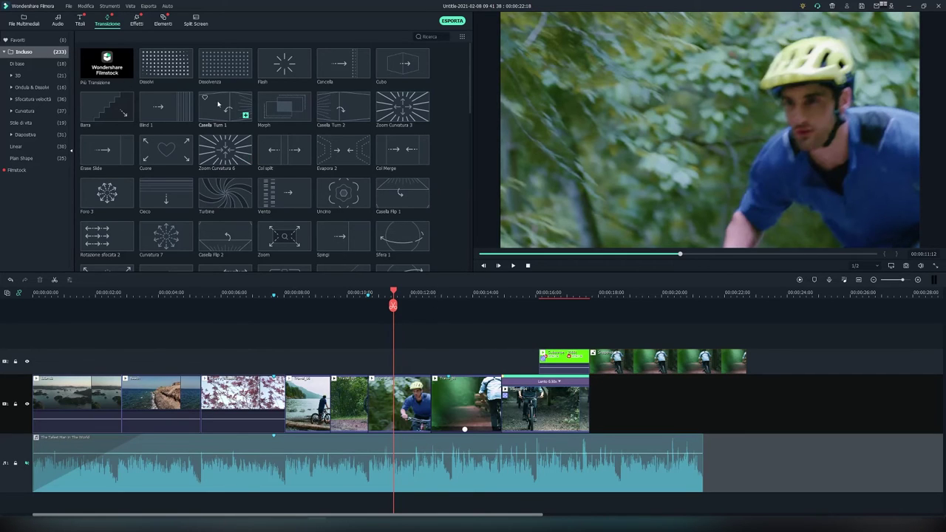
- Add the Casella Turn 1 transition between the pink lakeside clip and the following clip, preview it, and shorten it by about a third
{"action": "left_click_drag", "start_coordinate": [219, 104], "coordinate": [331, 406]}
{"action": "left_click", "coordinate": [289, 293]}
{"action": "key", "text": "space"}
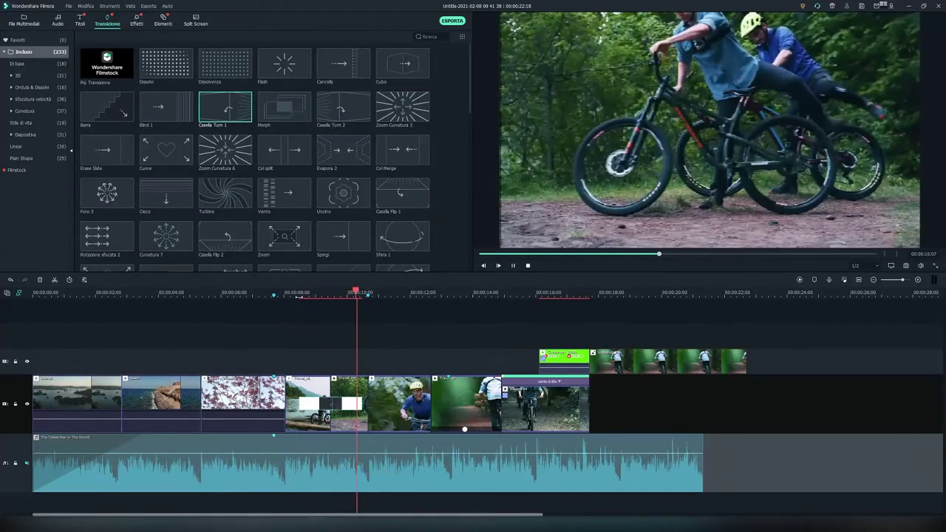
{"action": "left_click", "coordinate": [295, 294]}
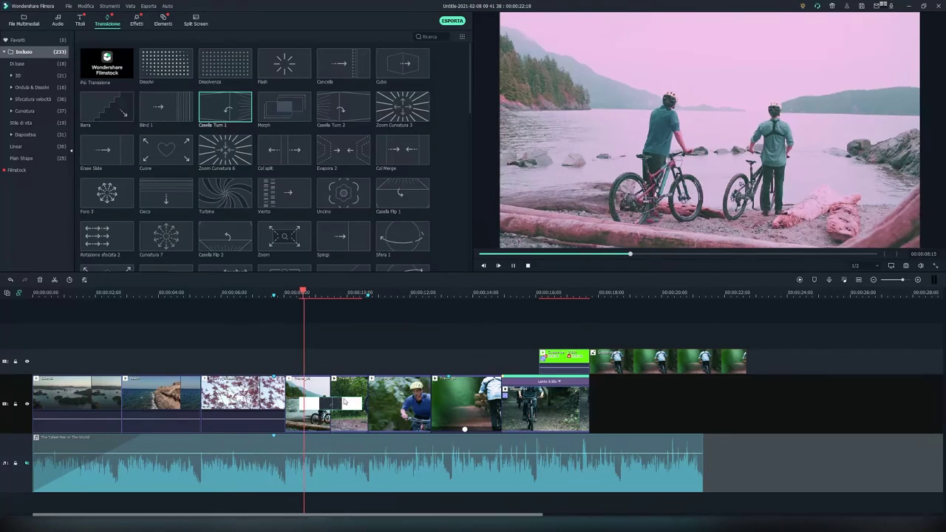
{"action": "key", "text": "space"}
{"action": "left_click_drag", "start_coordinate": [357, 406], "coordinate": [352, 409]}
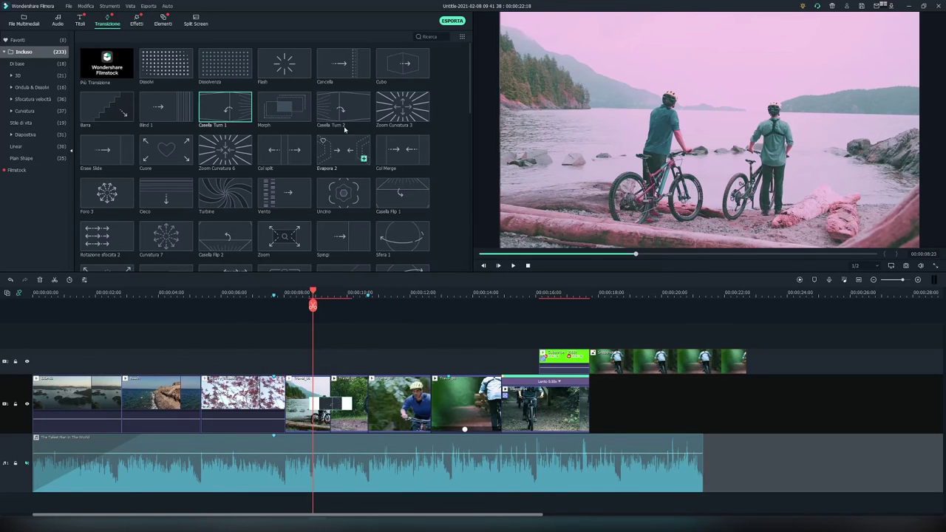
- Mark the Casella Turn 1 and Blind 1 transitions as favourites
{"action": "left_click", "coordinate": [205, 99]}
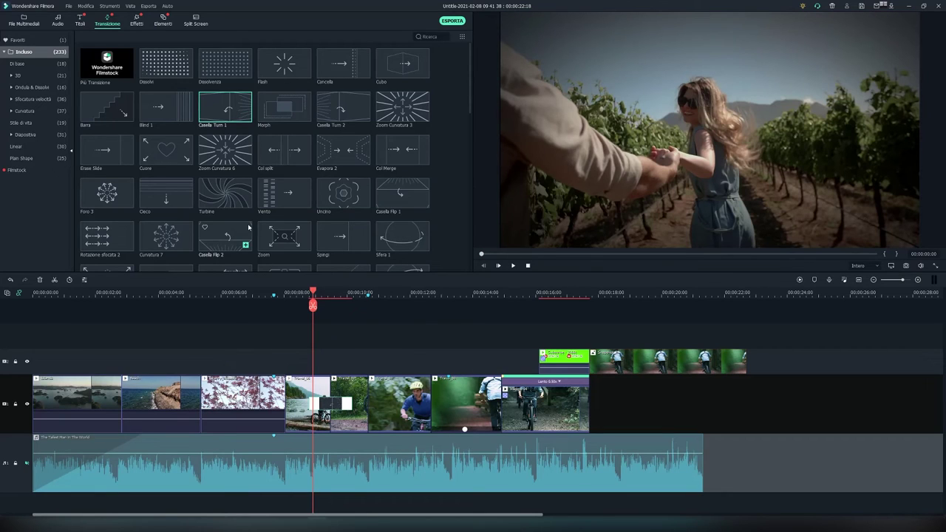
{"action": "left_click", "coordinate": [145, 98]}
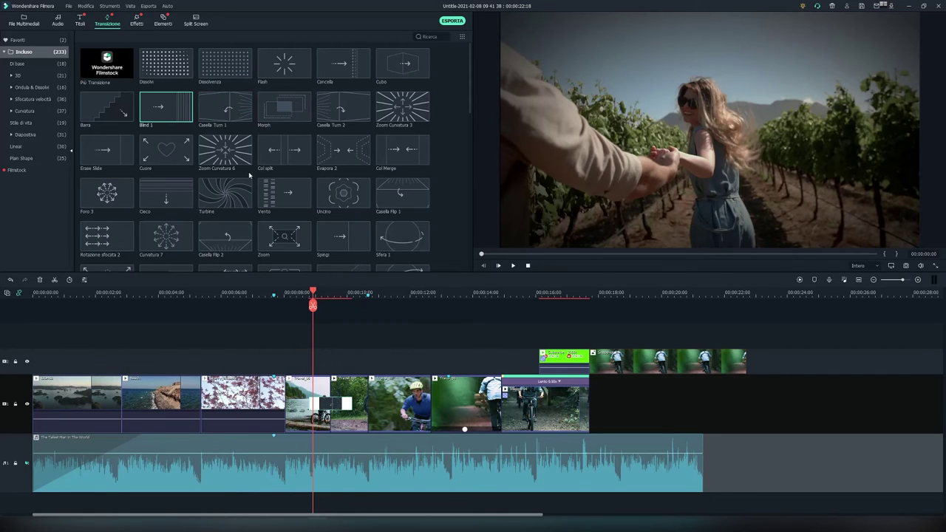
- Mark the Uncino transition as a favourite, check the favourite transitions, and return to the full included collection
{"action": "left_click", "coordinate": [325, 187]}
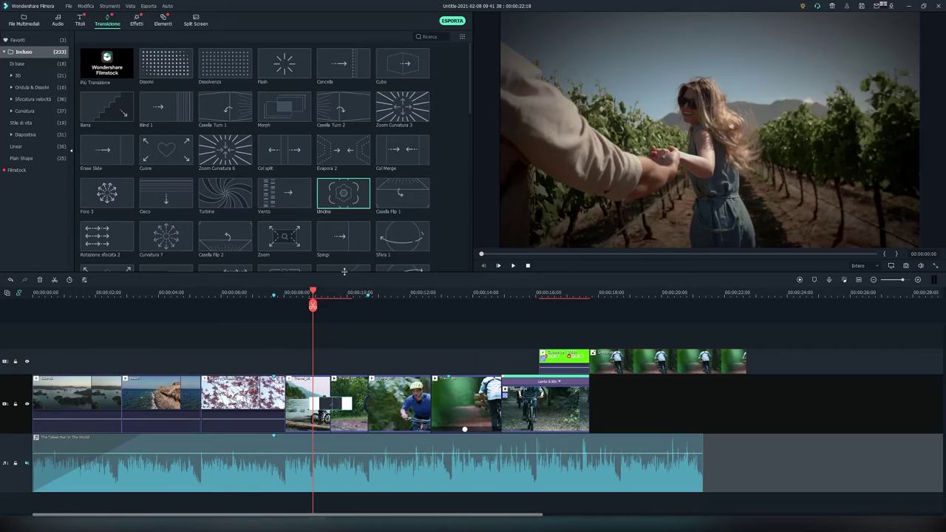
{"action": "left_click", "coordinate": [17, 41]}
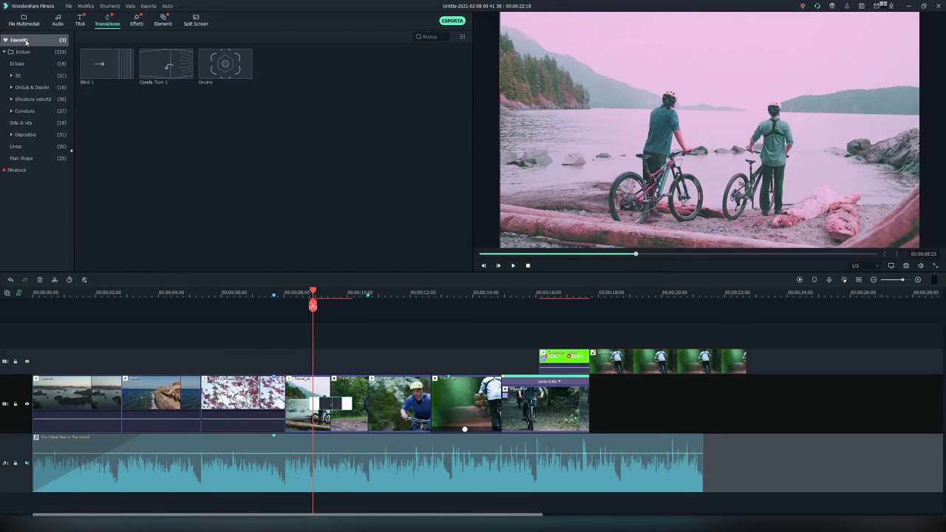
{"action": "left_click", "coordinate": [22, 52]}
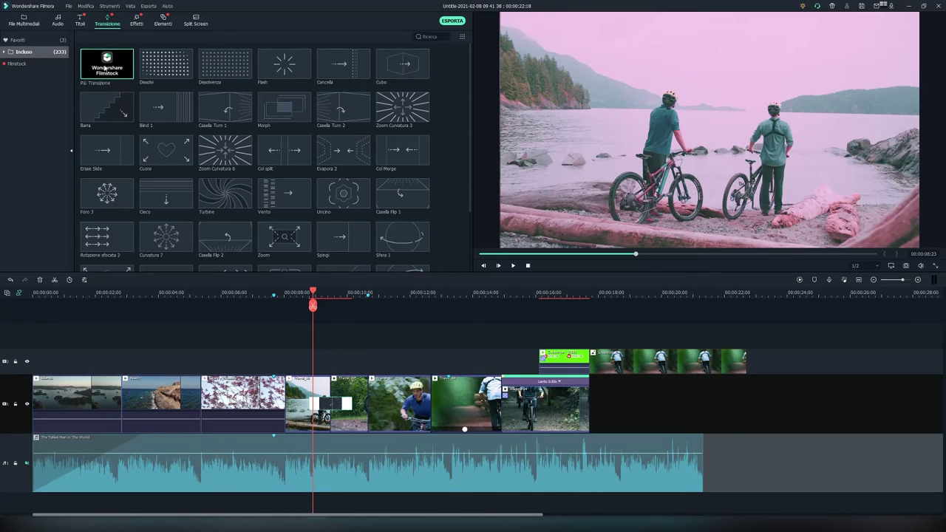
- Add the Cattivo segnale TV effect on the third video track from the lakeside clip's start, trimmed to the end of the yellow-helmet cyclist clip
{"action": "left_click", "coordinate": [81, 22]}
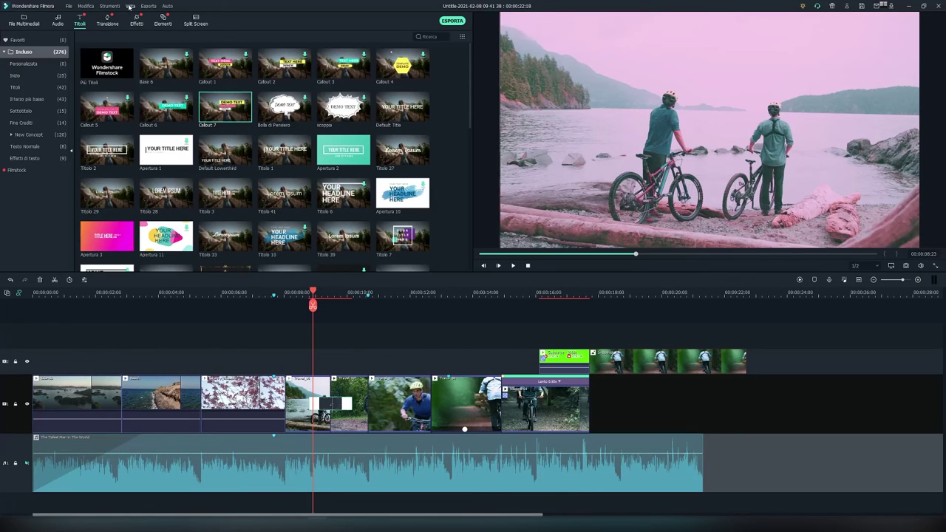
{"action": "left_click", "coordinate": [109, 24]}
{"action": "left_click", "coordinate": [139, 23]}
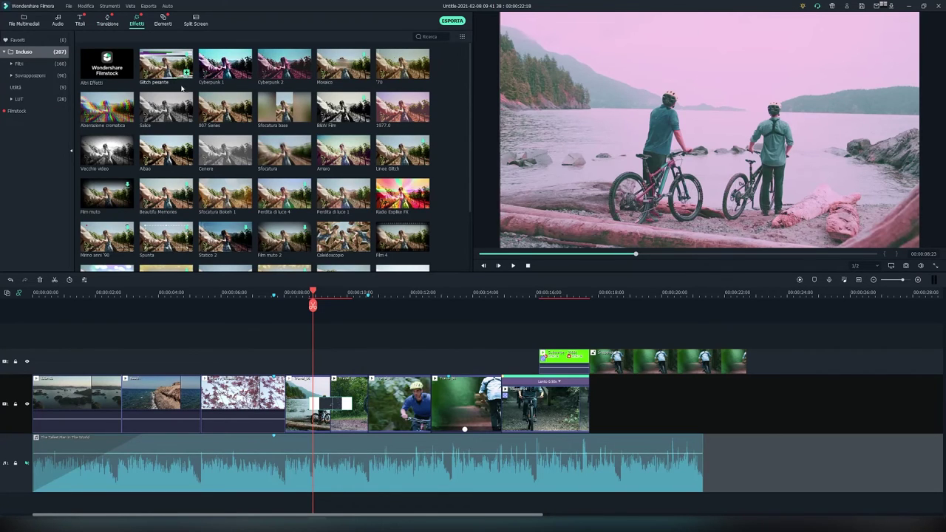
{"action": "scroll", "coordinate": [293, 158], "scroll_direction": "down", "scroll_amount": 15}
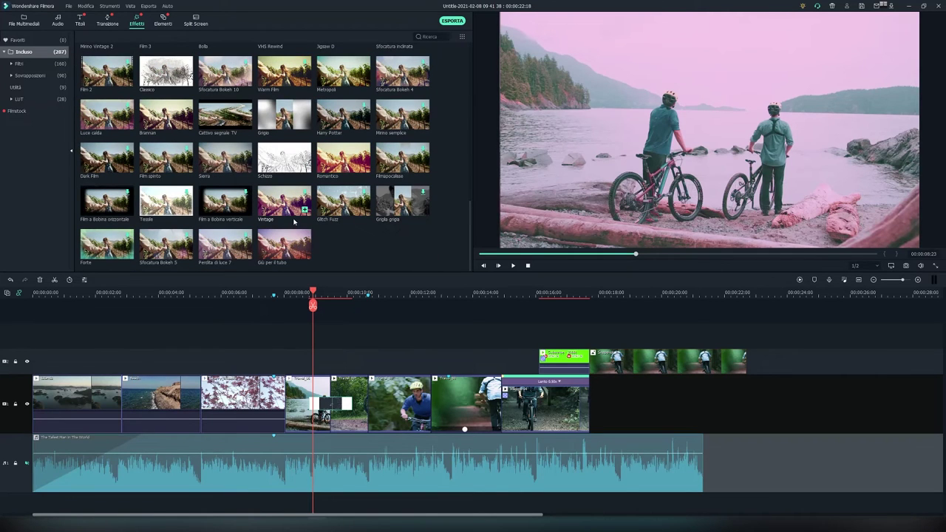
{"action": "left_click_drag", "start_coordinate": [222, 118], "coordinate": [286, 347]}
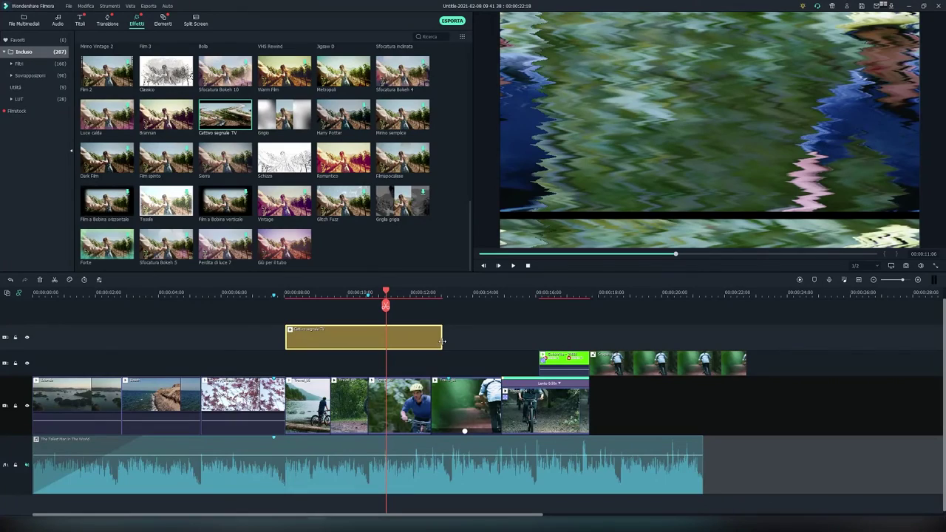
{"action": "left_click_drag", "start_coordinate": [437, 340], "coordinate": [430, 342]}
{"action": "mouse_move", "coordinate": [432, 341]}
{"action": "left_mouse_down"}
{"action": "mouse_move", "coordinate": [503, 350]}
{"action": "mouse_move", "coordinate": [408, 351]}
{"action": "mouse_move", "coordinate": [431, 353]}
{"action": "left_mouse_up"}
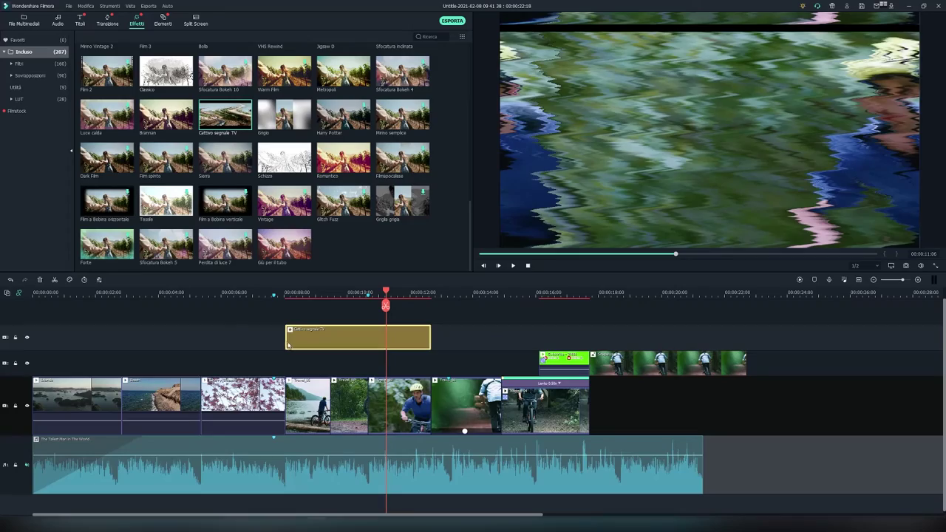
{"action": "mouse_move", "coordinate": [287, 345]}
{"action": "left_mouse_down"}
{"action": "mouse_move", "coordinate": [337, 338]}
{"action": "mouse_move", "coordinate": [290, 331]}
{"action": "left_mouse_up"}
- Play back the clips covered by the Cattivo segnale TV effect
{"action": "left_click", "coordinate": [259, 295]}
{"action": "key", "text": "space"}
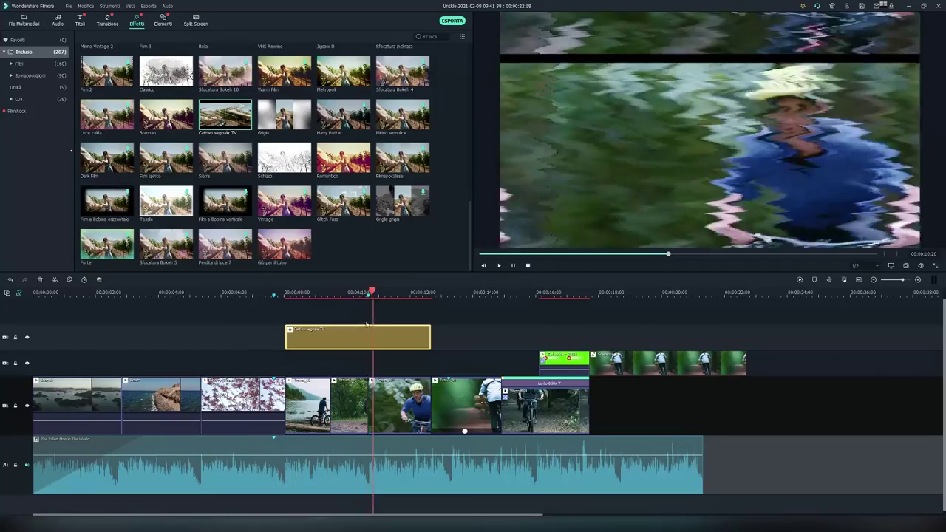
{"action": "left_click", "coordinate": [326, 293]}
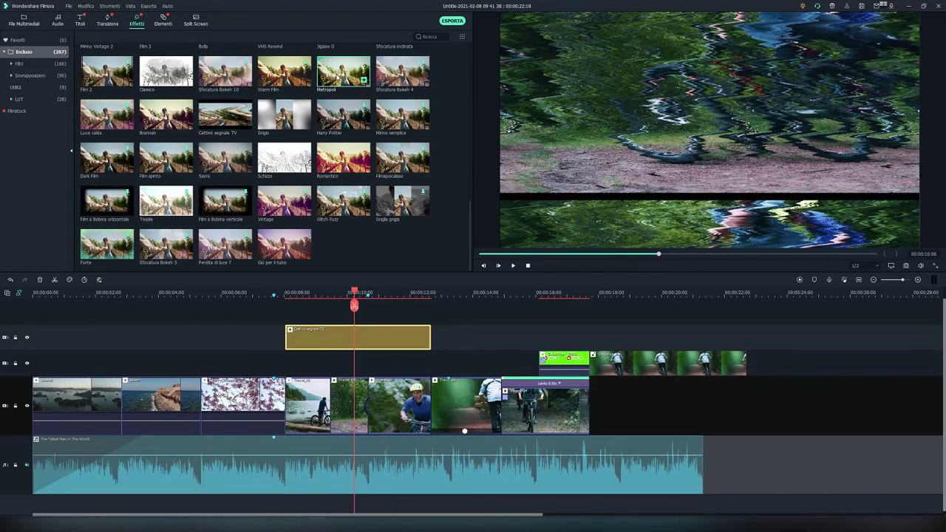
- Delete the Cattivo segnale TV effect from the third video track
{"action": "left_click", "coordinate": [155, 396]}
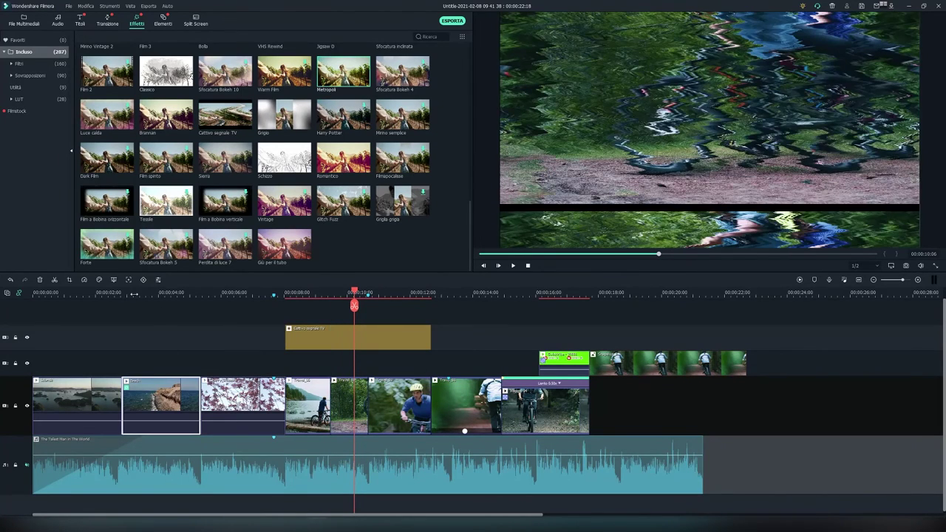
{"action": "left_click", "coordinate": [263, 295]}
{"action": "left_click", "coordinate": [137, 22]}
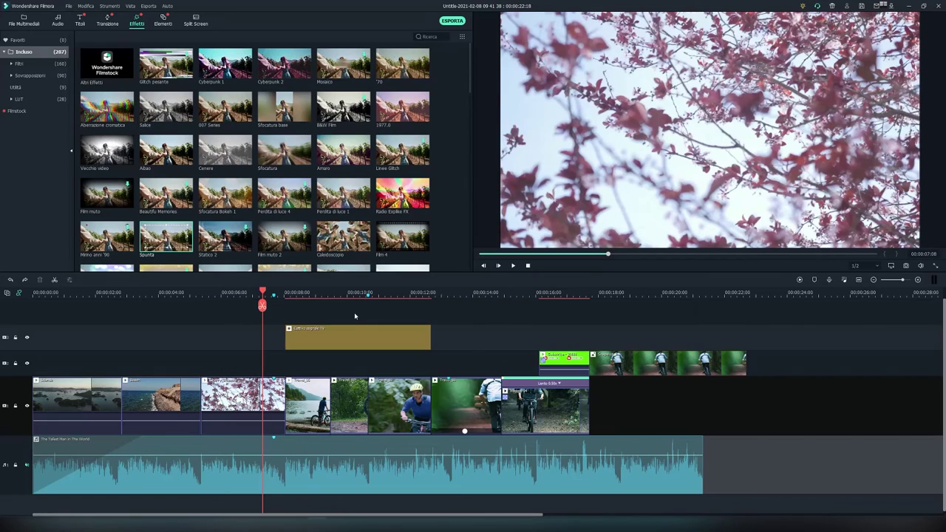
{"action": "left_click", "coordinate": [343, 338]}
{"action": "key", "text": "Delete"}
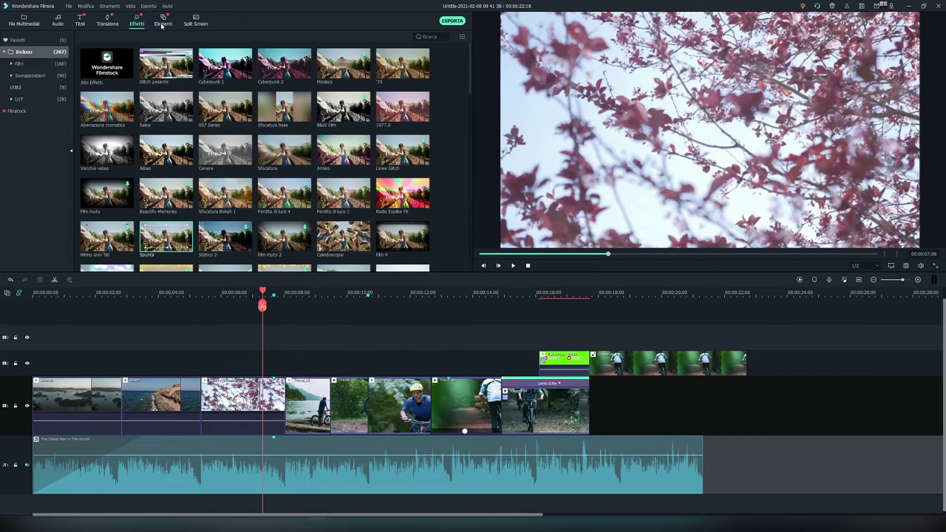
- Add the Elemento Love 4 element to the second video track at 00:00:07:08 and preview it
{"action": "left_click", "coordinate": [162, 20]}
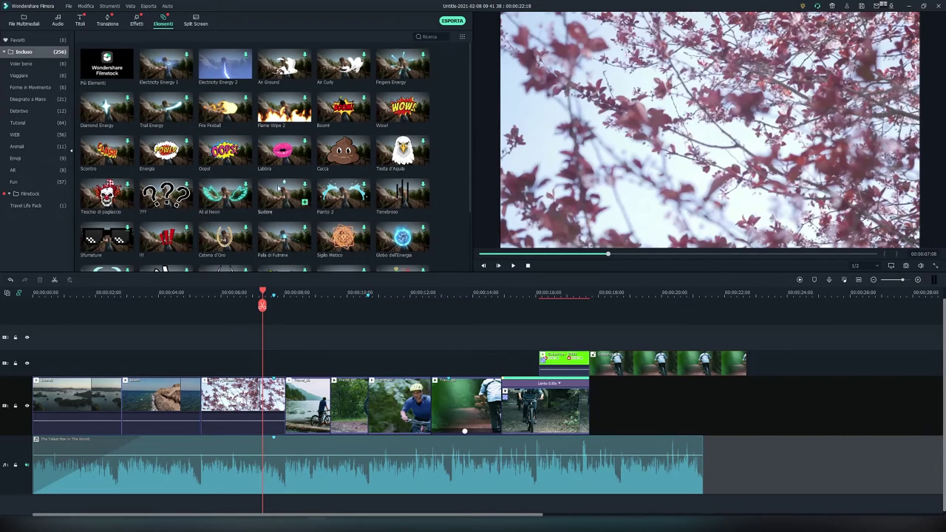
{"action": "scroll", "coordinate": [235, 166], "scroll_direction": "down", "scroll_amount": 5}
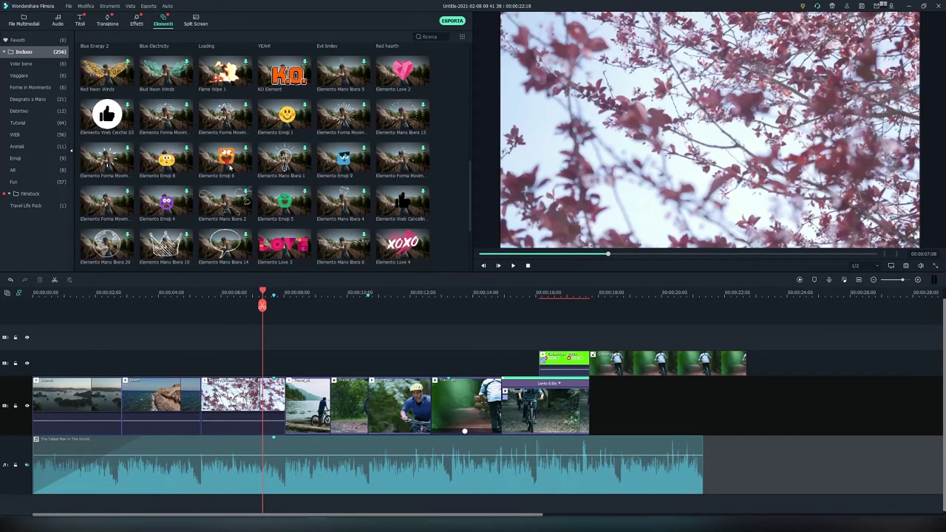
{"action": "left_click_drag", "start_coordinate": [414, 250], "coordinate": [268, 369]}
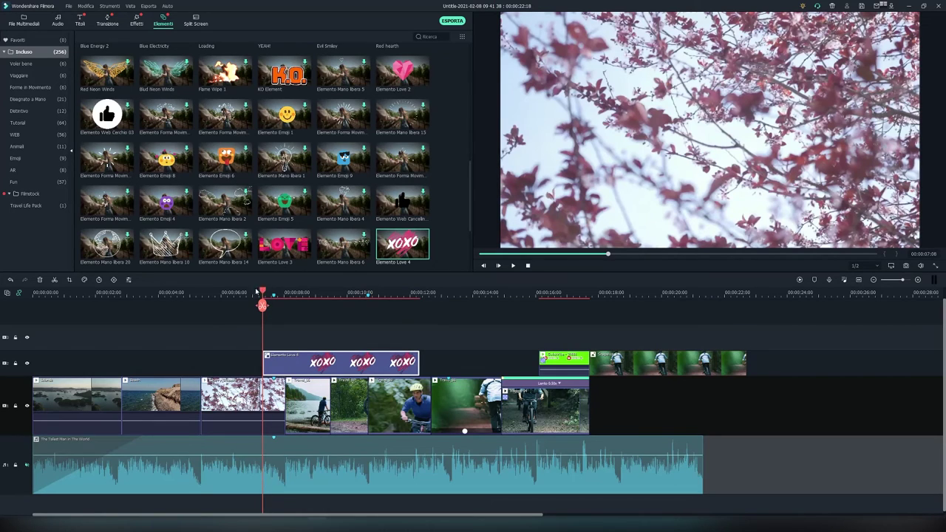
{"action": "left_click", "coordinate": [211, 292]}
{"action": "key", "text": "space"}
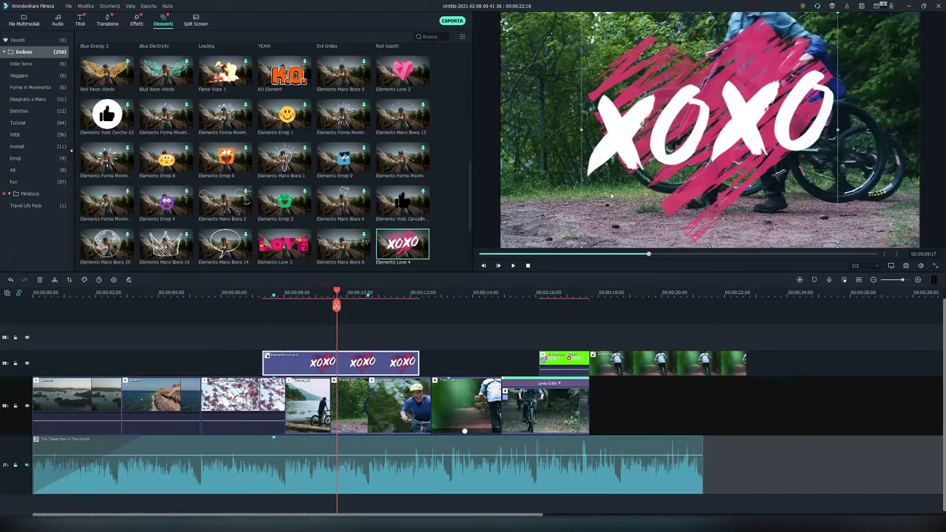
- Shrink the XOXO element to about 33% directly in the frame and place it over the carried bicycle
{"action": "left_click_drag", "start_coordinate": [839, 130], "coordinate": [658, 138]}
{"action": "left_click_drag", "start_coordinate": [581, 248], "coordinate": [607, 103]}
{"action": "left_click_drag", "start_coordinate": [637, 66], "coordinate": [763, 145]}
{"action": "left_click", "coordinate": [602, 134]}
- Set the XOXO element's scale to about 20.38% in its transform settings
{"action": "double_click", "coordinate": [365, 367]}
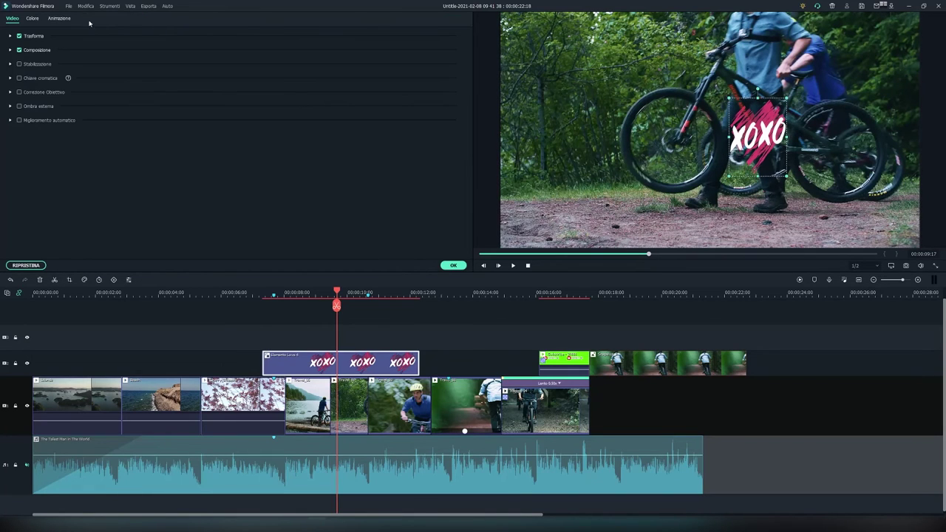
{"action": "left_click", "coordinate": [11, 35]}
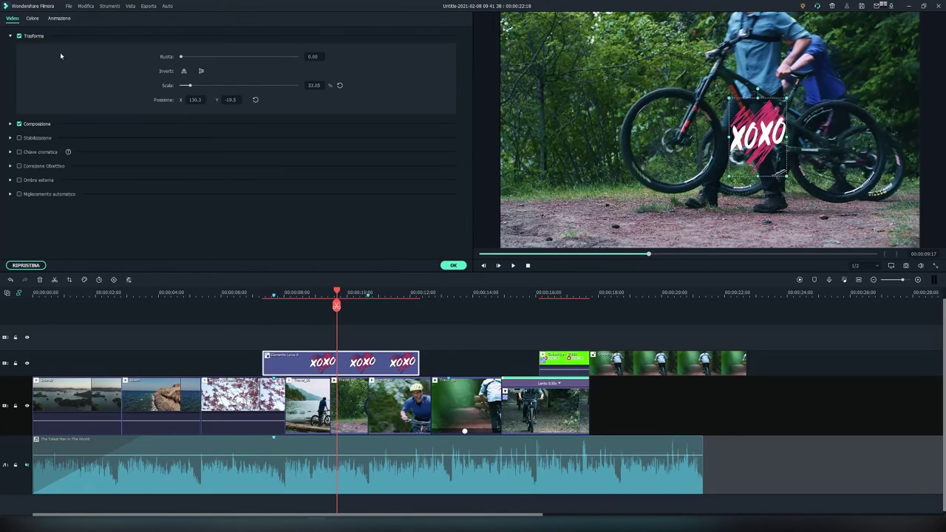
{"action": "mouse_move", "coordinate": [192, 87]}
{"action": "left_mouse_down"}
{"action": "mouse_move", "coordinate": [210, 86]}
{"action": "mouse_move", "coordinate": [186, 86]}
{"action": "left_mouse_up"}
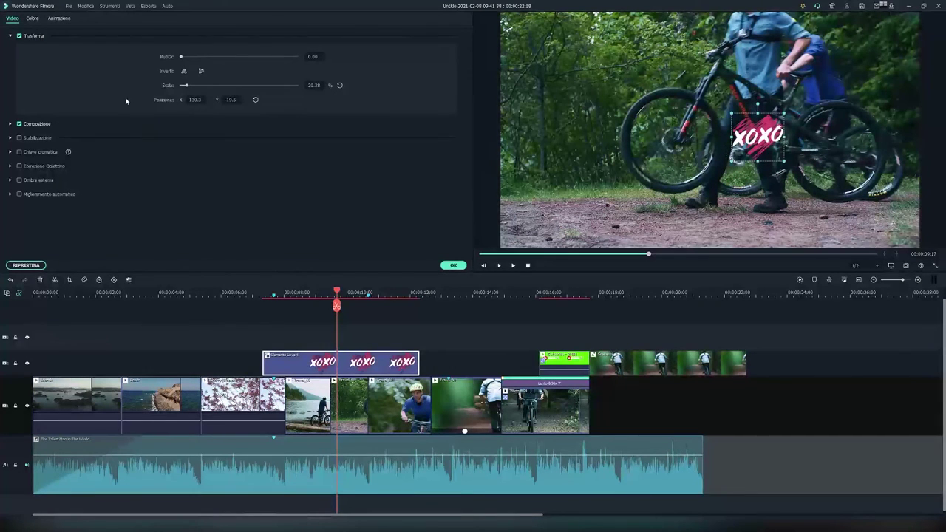
{"action": "left_click", "coordinate": [9, 35]}
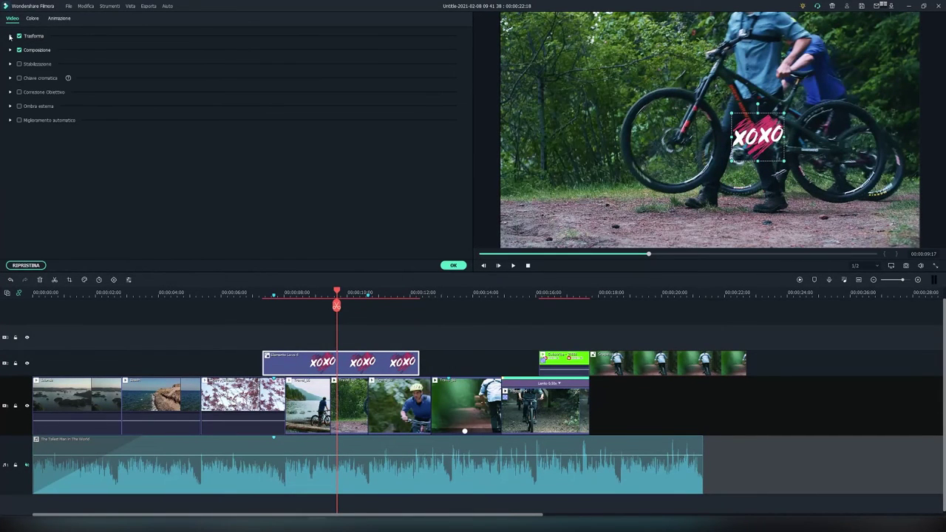
- Animate the XOXO element with a keyframe near its start and a second one at 00:00:11:11 with about 356.69% scale
{"action": "left_click", "coordinate": [113, 280]}
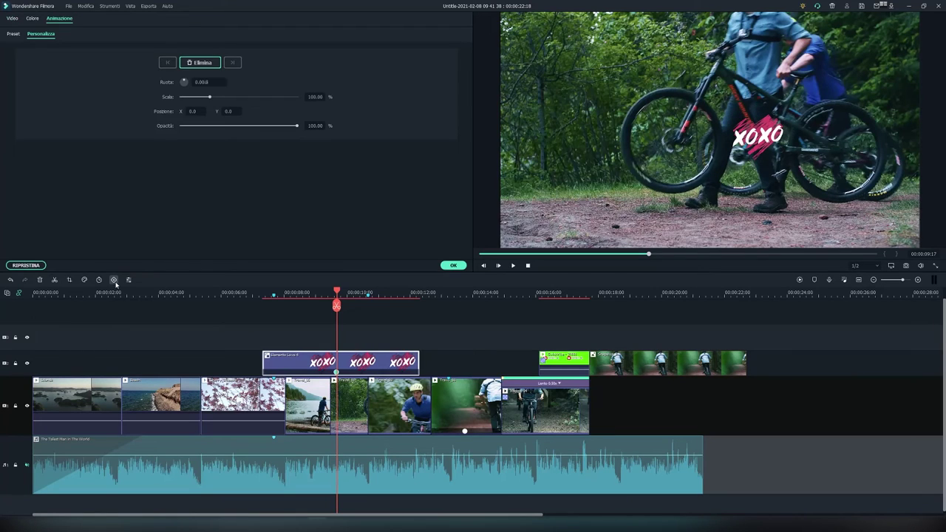
{"action": "left_click_drag", "start_coordinate": [331, 375], "coordinate": [270, 373]}
{"action": "left_click_drag", "start_coordinate": [336, 304], "coordinate": [392, 305]}
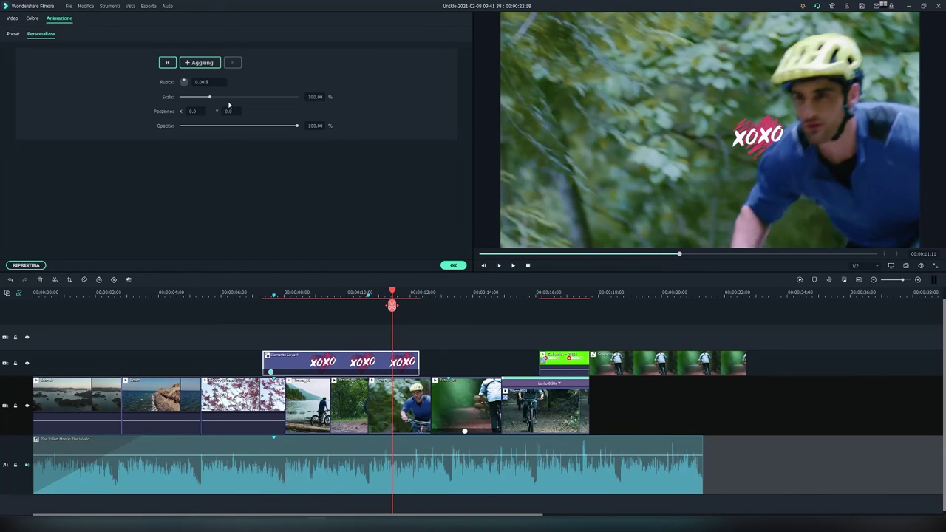
{"action": "left_click_drag", "start_coordinate": [210, 97], "coordinate": [293, 98]}
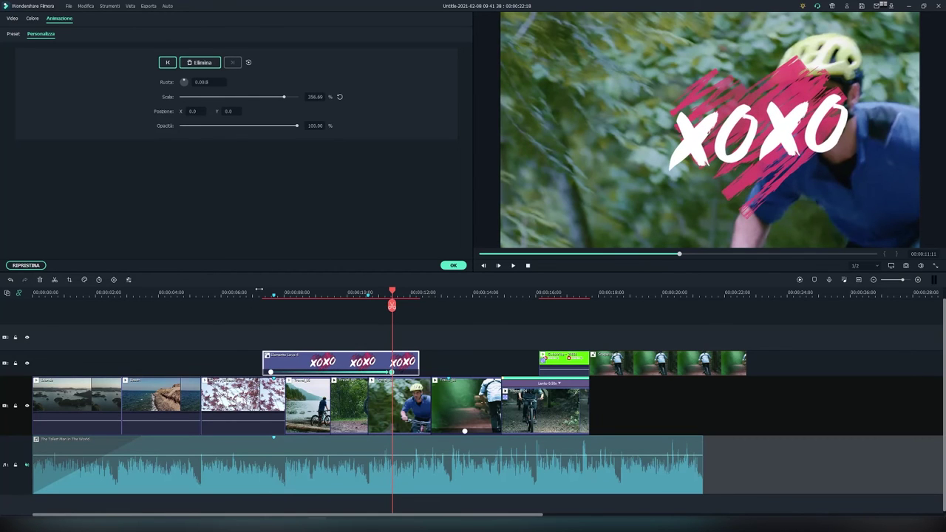
- Preview the XOXO element's scaling animation and apply its settings
{"action": "left_click", "coordinate": [244, 290]}
{"action": "key", "text": "space"}
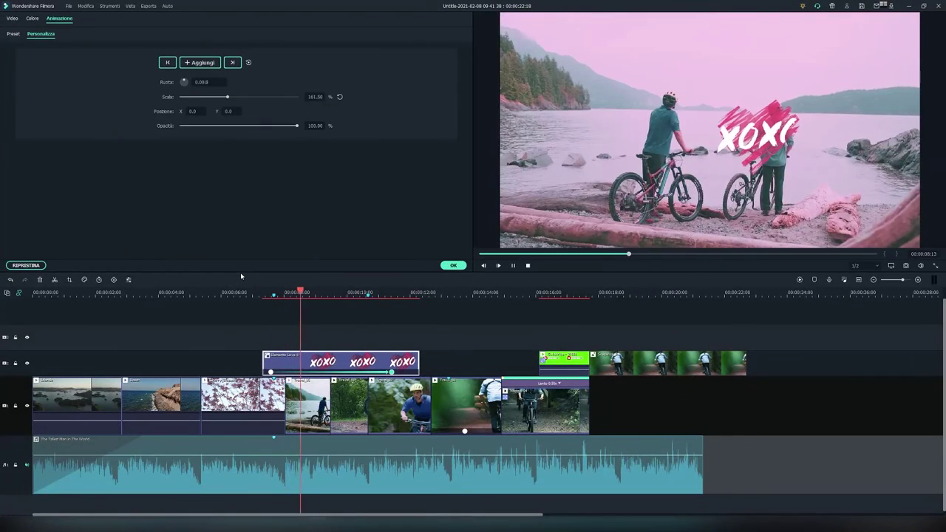
{"action": "key", "text": "space"}
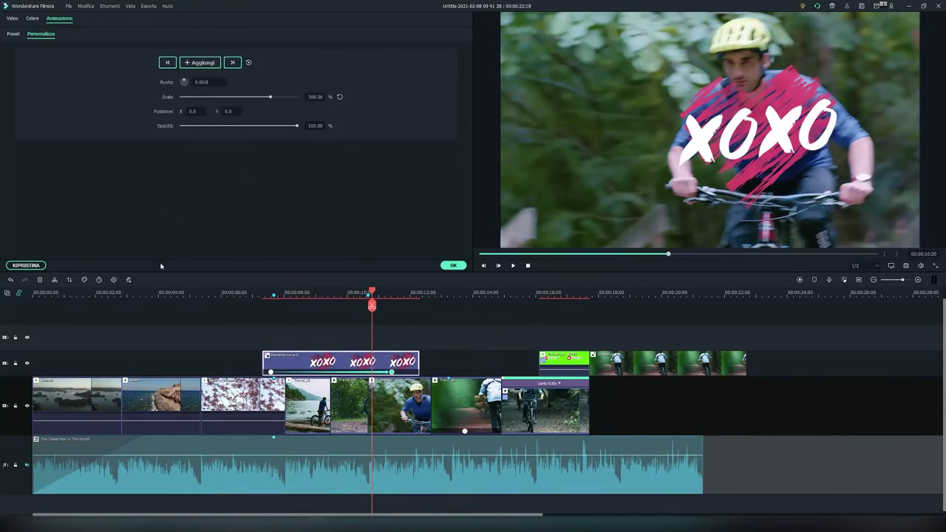
{"action": "left_click", "coordinate": [452, 265]}
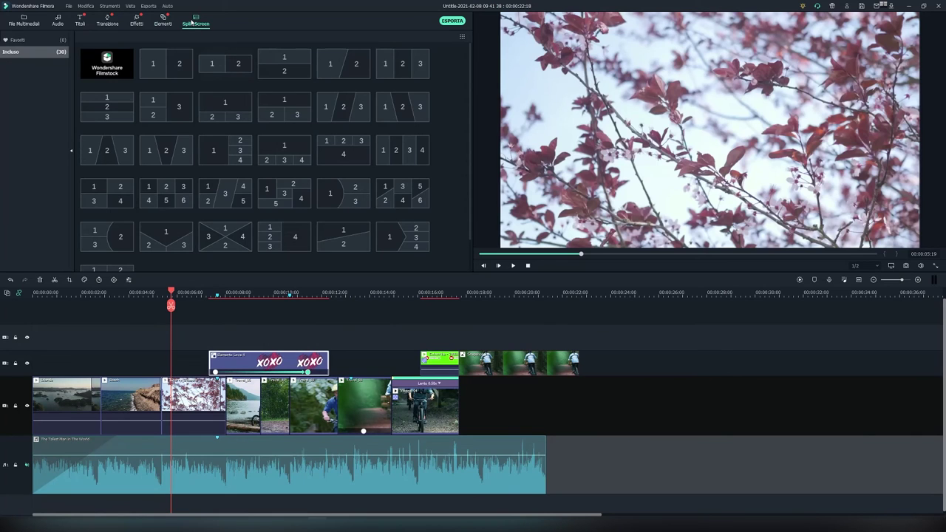
- Add the side-by-side two-pane split screen after the snapshot clip on the second video track, view its media folders, and close its settings
{"action": "mouse_move", "coordinate": [164, 73]}
{"action": "left_click_drag", "start_coordinate": [165, 65], "coordinate": [597, 362]}
{"action": "left_click", "coordinate": [610, 294]}
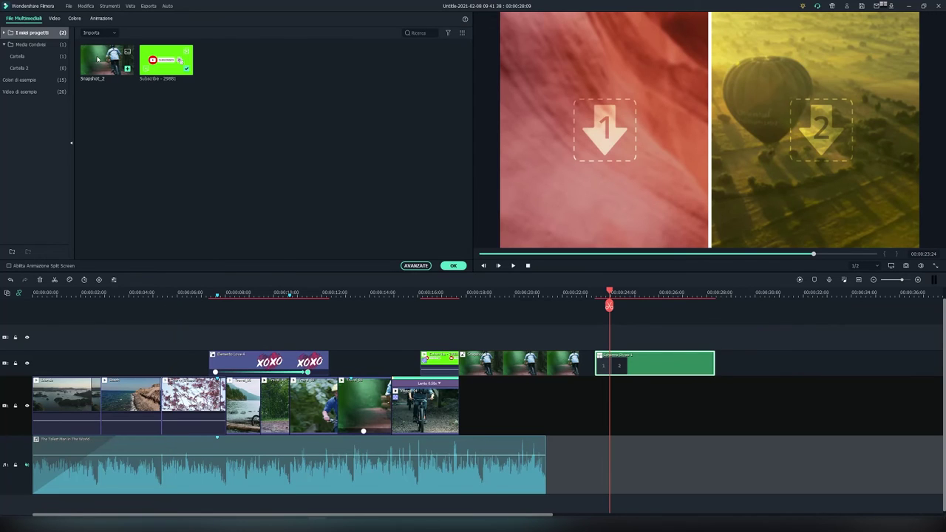
{"action": "left_click", "coordinate": [33, 33]}
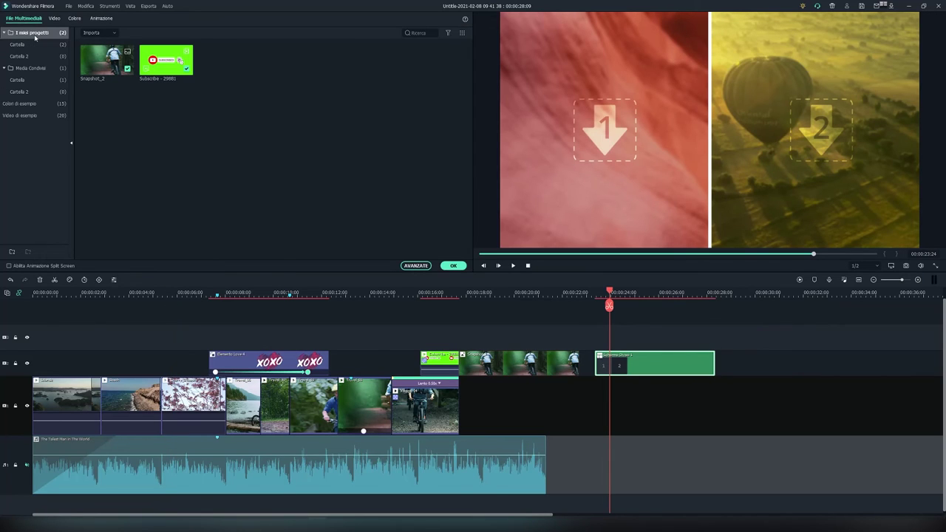
{"action": "left_click", "coordinate": [453, 265]}
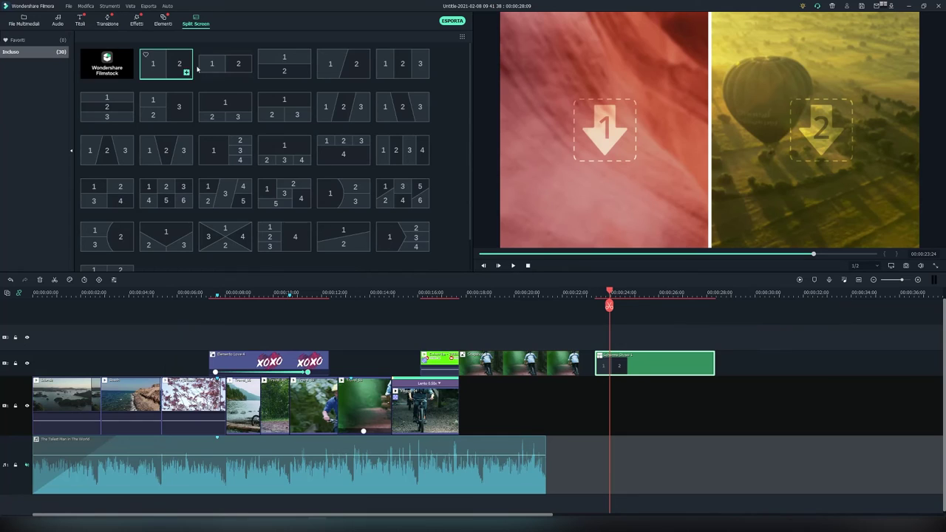
- Add the split screen with one wide pane above three at 00:00:29:00, and fill panes 1 to 4 with Viaggio 02, 01, 03 and 05
{"action": "left_click_drag", "start_coordinate": [305, 159], "coordinate": [731, 360]}
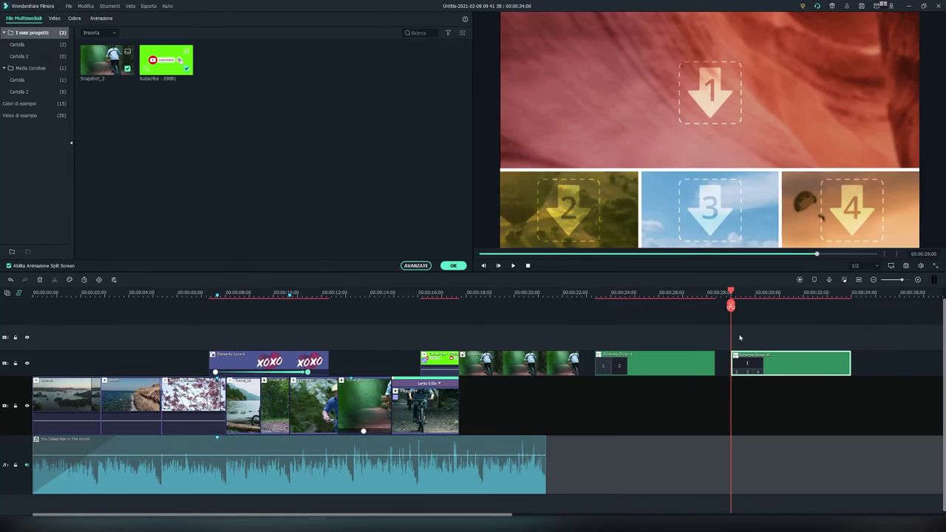
{"action": "left_click", "coordinate": [752, 295]}
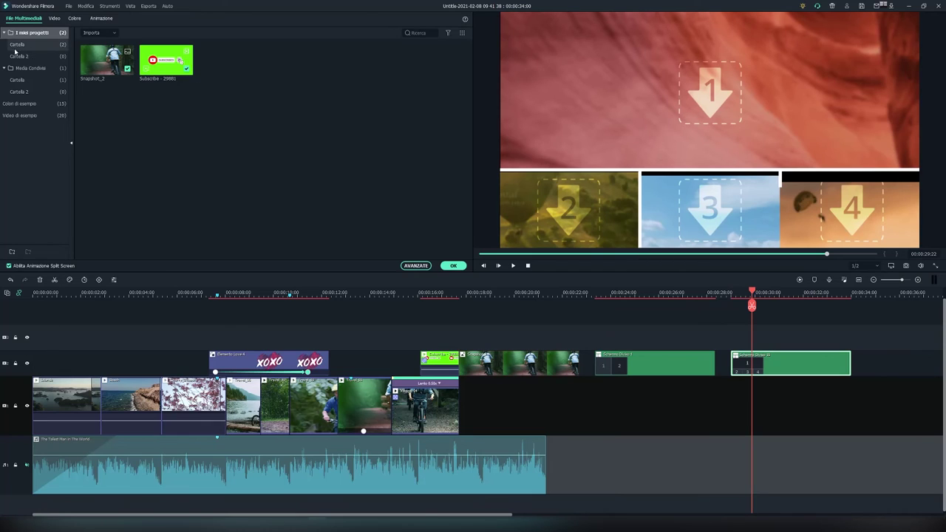
{"action": "left_click", "coordinate": [16, 116]}
{"action": "left_click_drag", "start_coordinate": [186, 68], "coordinate": [571, 110]}
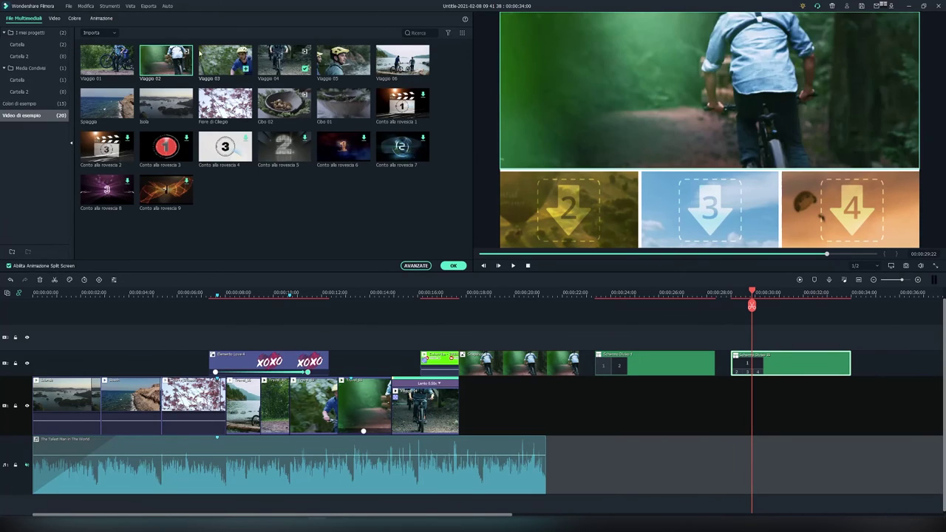
{"action": "left_click_drag", "start_coordinate": [128, 69], "coordinate": [584, 216]}
{"action": "left_click_drag", "start_coordinate": [246, 69], "coordinate": [708, 221]}
{"action": "left_click_drag", "start_coordinate": [343, 61], "coordinate": [874, 223]}
- Play back the filled four-pane split screen with its opening animation
{"action": "left_click", "coordinate": [723, 297]}
{"action": "key", "text": "space"}
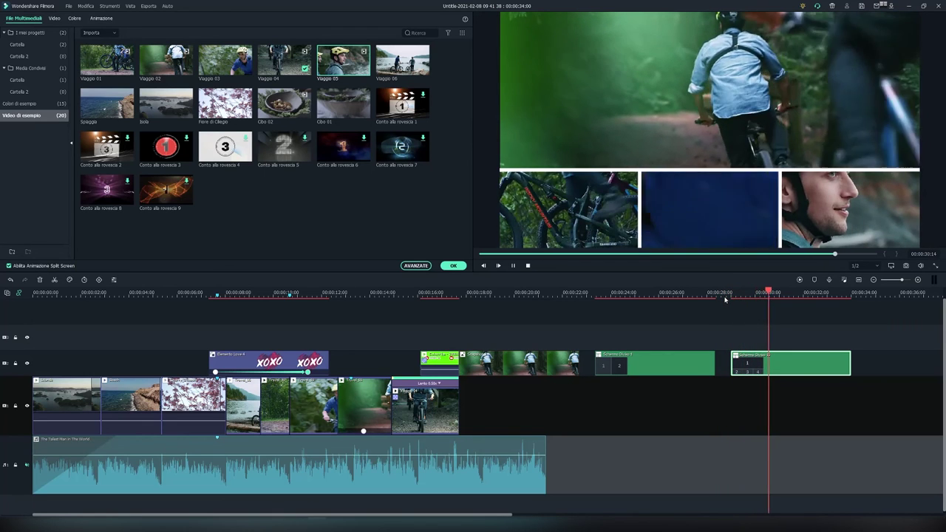
{"action": "left_click", "coordinate": [867, 265]}
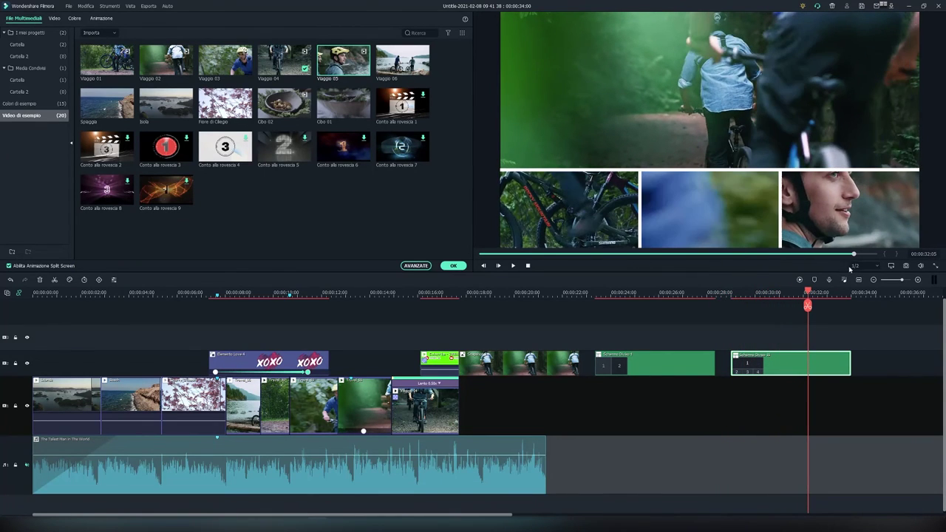
- Set the preview playback quality to 1/8 and move the playhead to 00:00:30:20 within the four-pane split screen
{"action": "left_click", "coordinate": [856, 315]}
{"action": "left_click", "coordinate": [774, 299]}
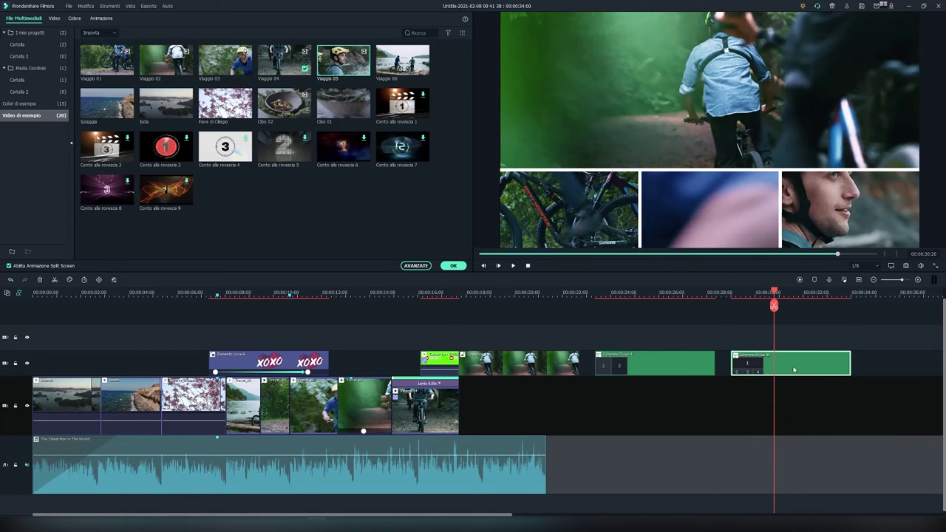
- Open the advanced editor of the four-pane split screen and enlarge it to view the individual pane tracks
{"action": "left_click", "coordinate": [416, 266]}
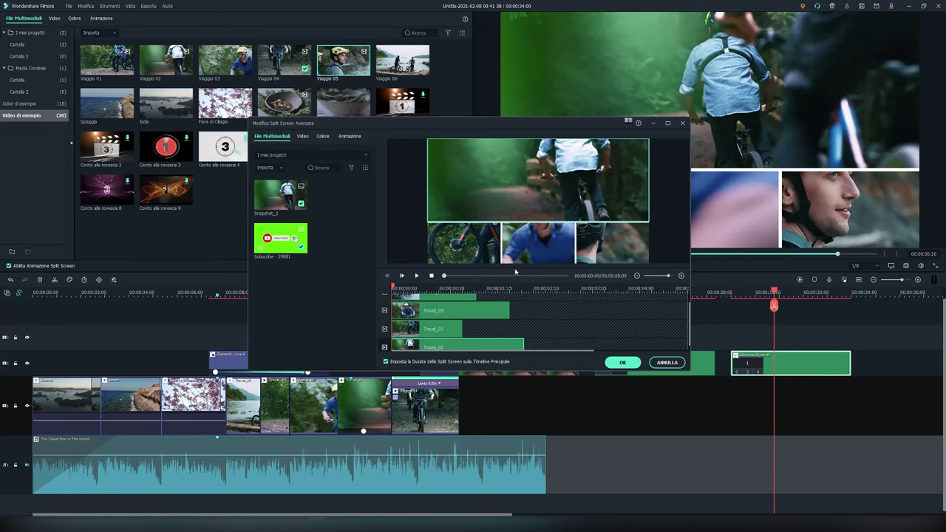
{"action": "left_click_drag", "start_coordinate": [544, 369], "coordinate": [544, 419]}
{"action": "scroll", "coordinate": [482, 356], "scroll_direction": "up", "scroll_amount": 1}
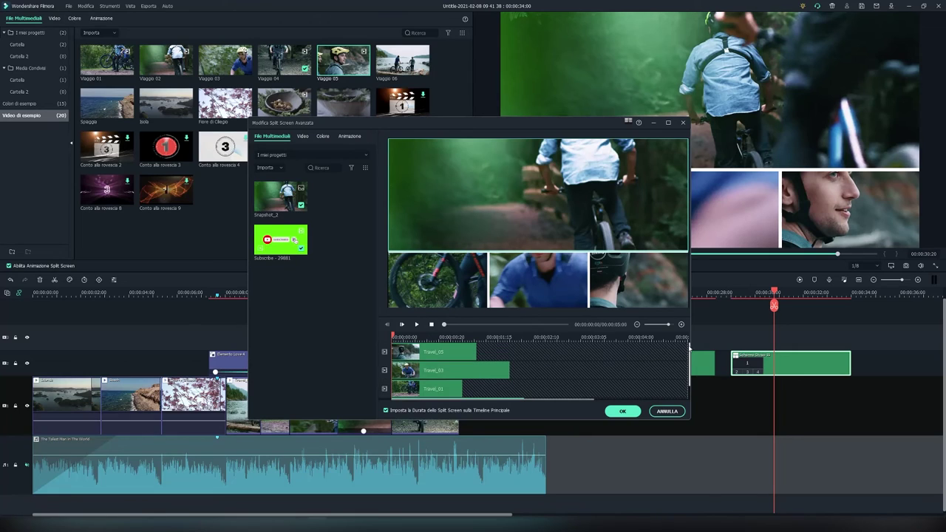
{"action": "left_click_drag", "start_coordinate": [690, 356], "coordinate": [686, 373]}
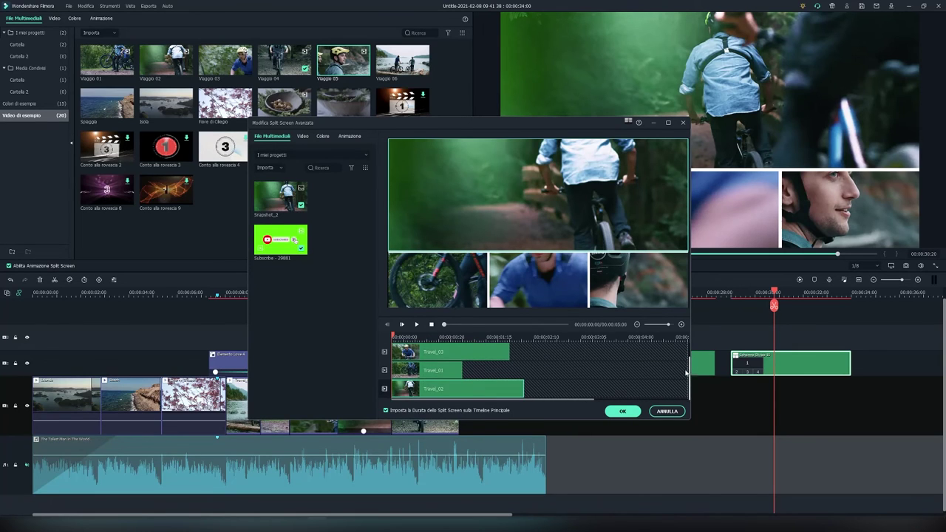
- Try delaying the Travel_02 clip on its pane track, play back the result, and return the clip to the start
{"action": "left_click_drag", "start_coordinate": [426, 389], "coordinate": [577, 385]}
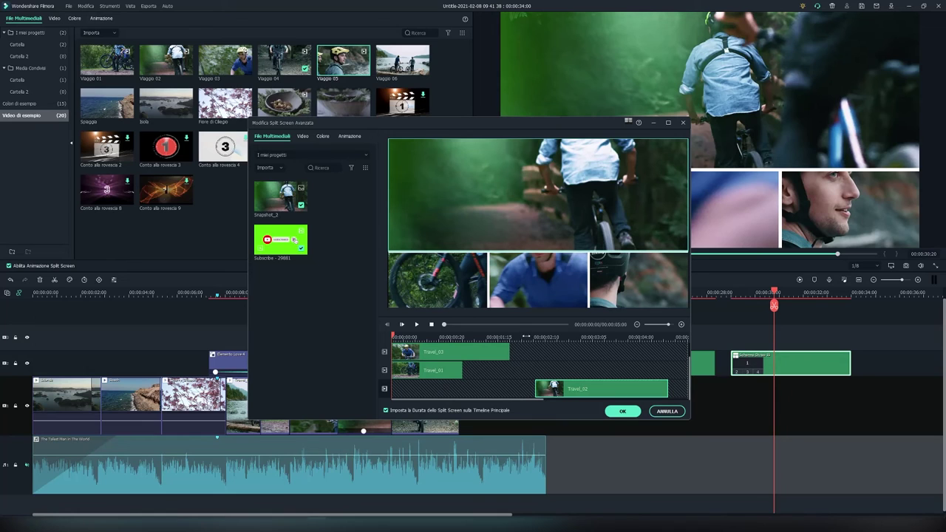
{"action": "left_click", "coordinate": [416, 324]}
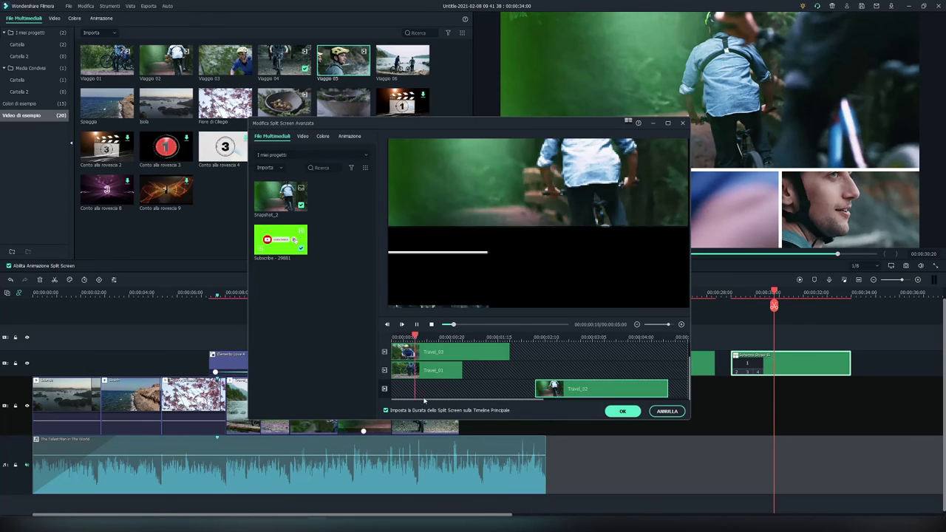
{"action": "left_click", "coordinate": [433, 324]}
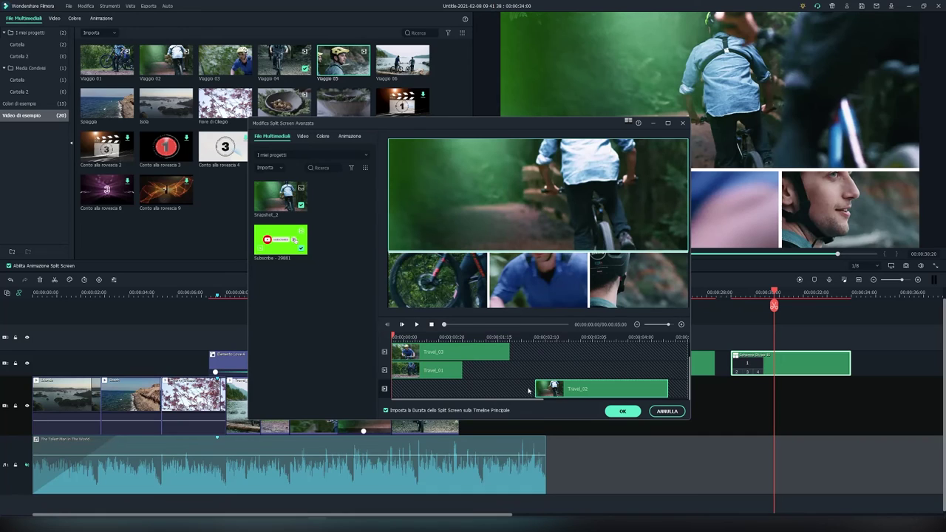
{"action": "left_click_drag", "start_coordinate": [596, 390], "coordinate": [455, 391]}
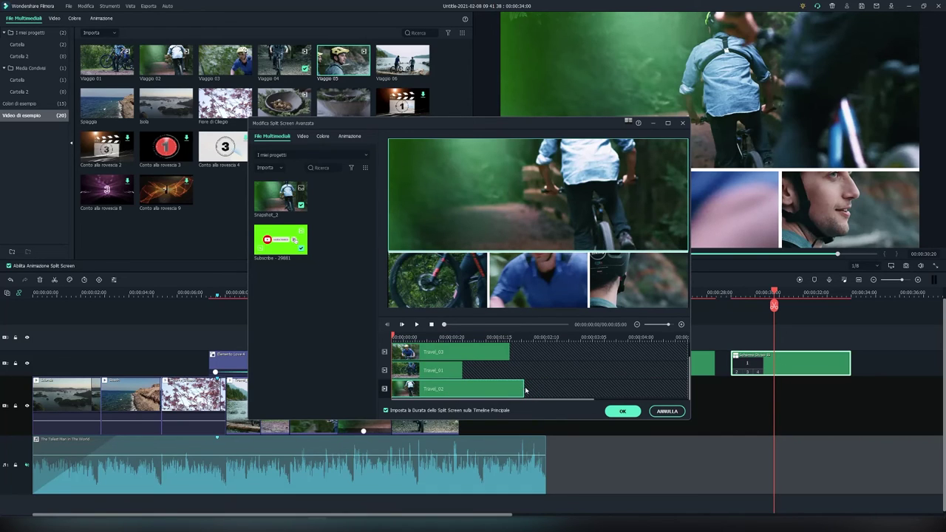
{"action": "left_click", "coordinate": [522, 388]}
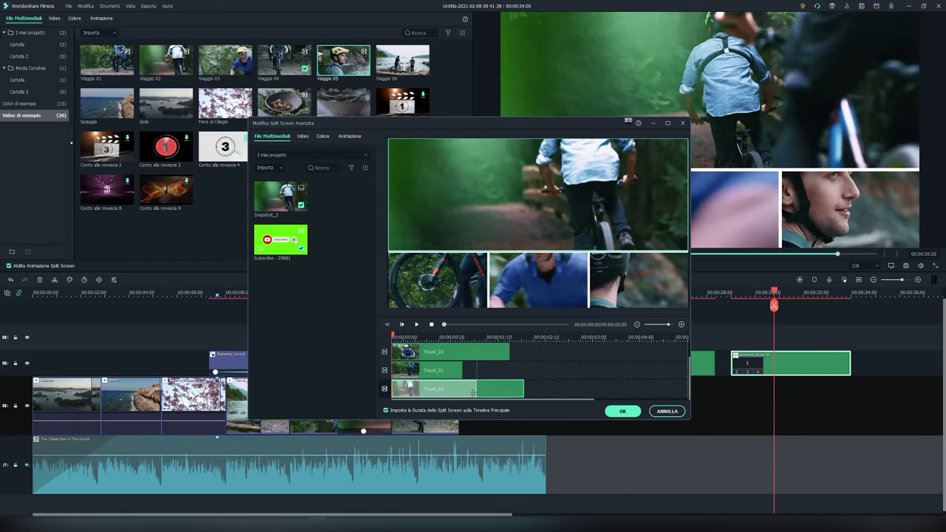
{"action": "left_click", "coordinate": [536, 362]}
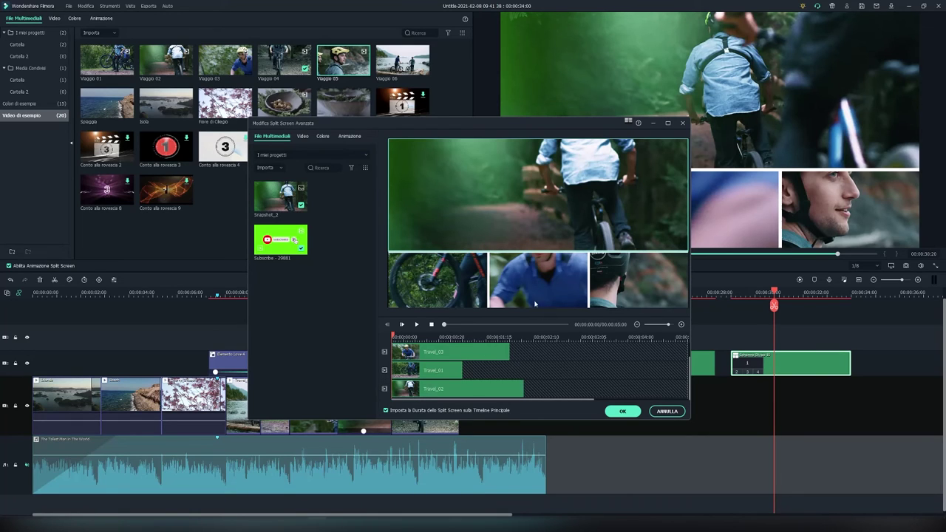
- Review the animation presets, colour and video settings of the advanced split screen editor, and confirm to close it
{"action": "left_click", "coordinate": [358, 138]}
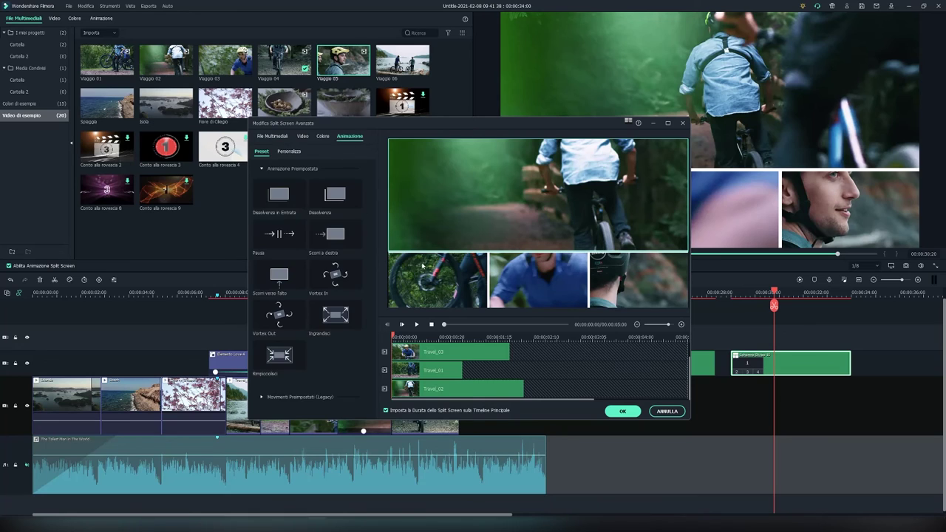
{"action": "left_click", "coordinate": [323, 137]}
{"action": "left_click", "coordinate": [303, 138]}
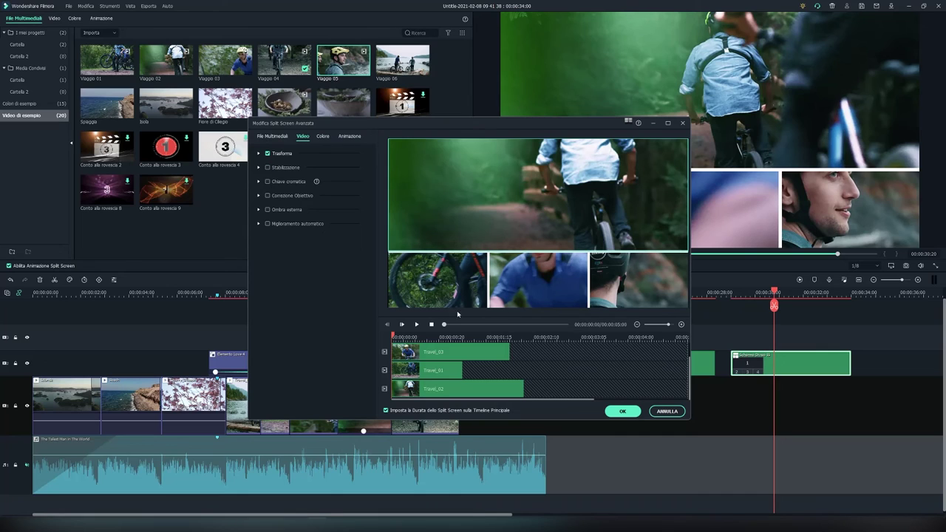
{"action": "left_click", "coordinate": [623, 411]}
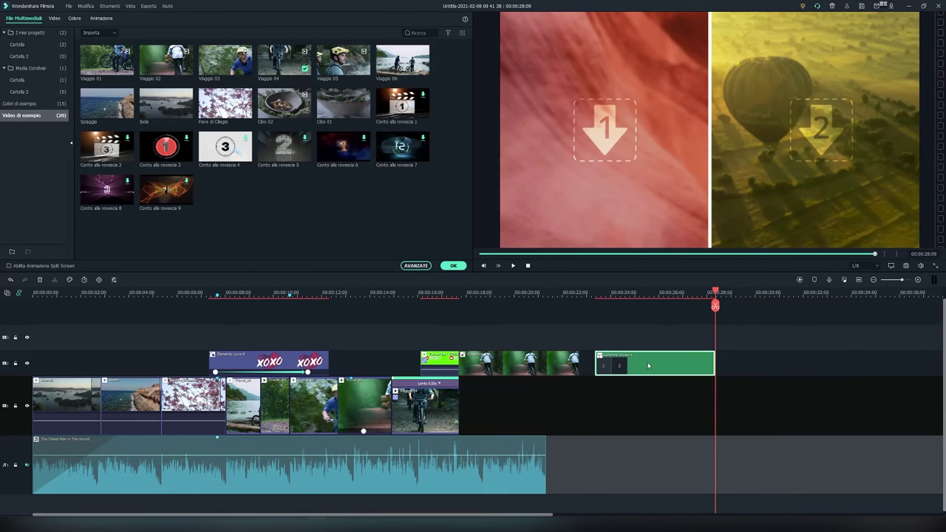
- Delete the split screens from the second video track, fit the timeline to the view, and close the split screen settings
{"action": "key", "text": "Delete"}
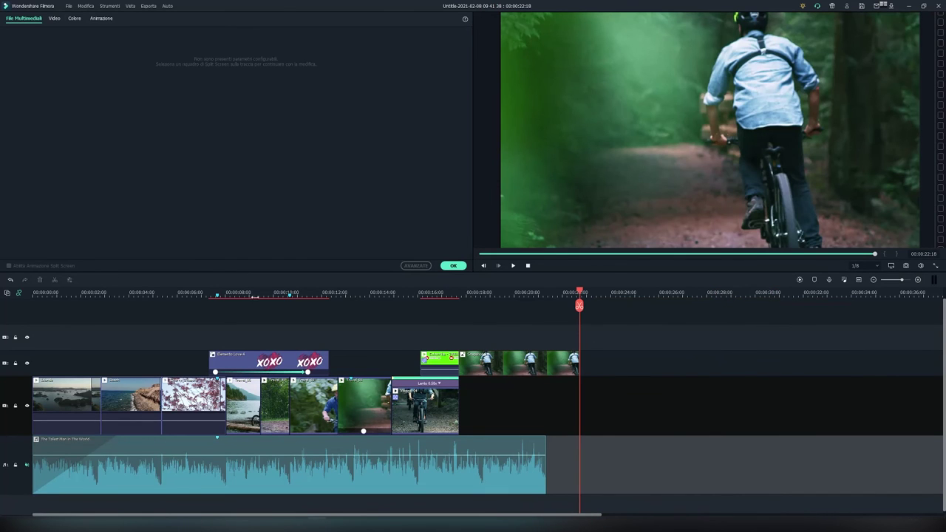
{"action": "left_click", "coordinate": [859, 280]}
{"action": "left_click", "coordinate": [453, 265]}
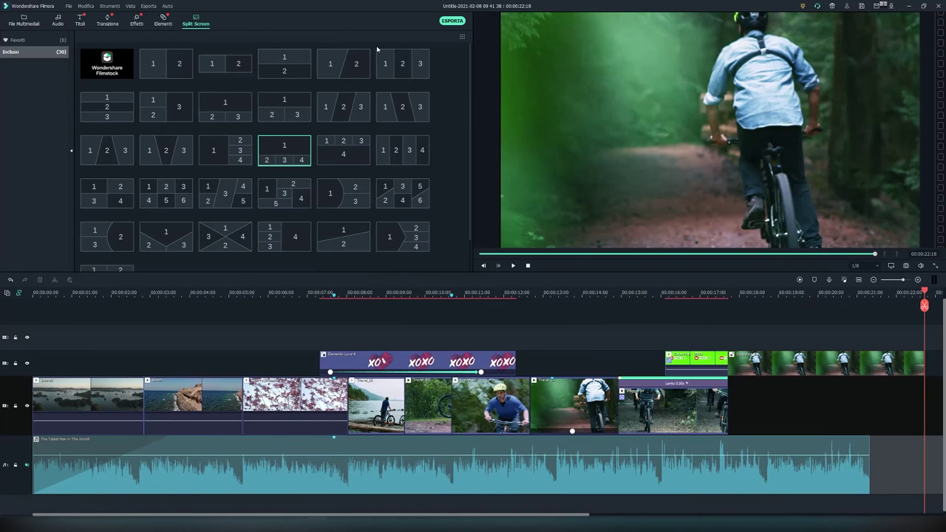
- Open the export options, compare the HEVC and MOV local formats, and choose MKV as the output format
{"action": "left_click", "coordinate": [454, 22]}
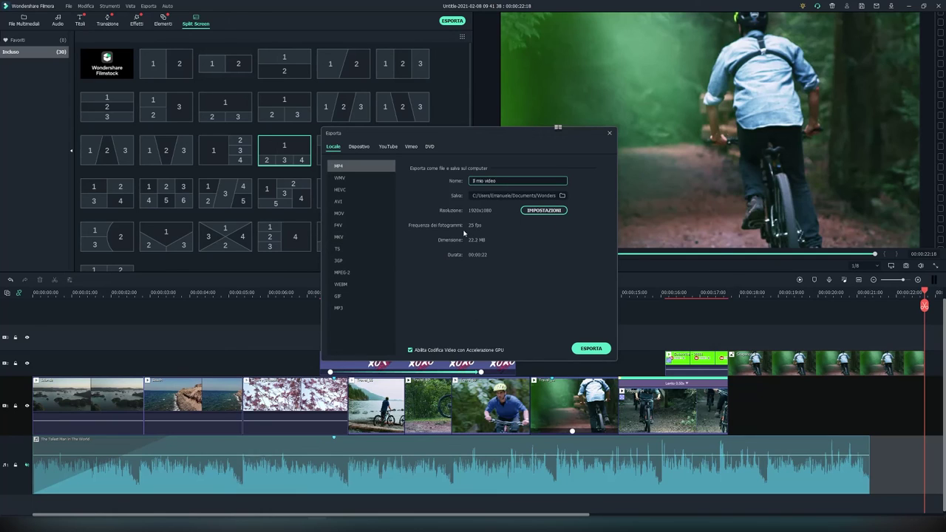
{"action": "left_click", "coordinate": [353, 190]}
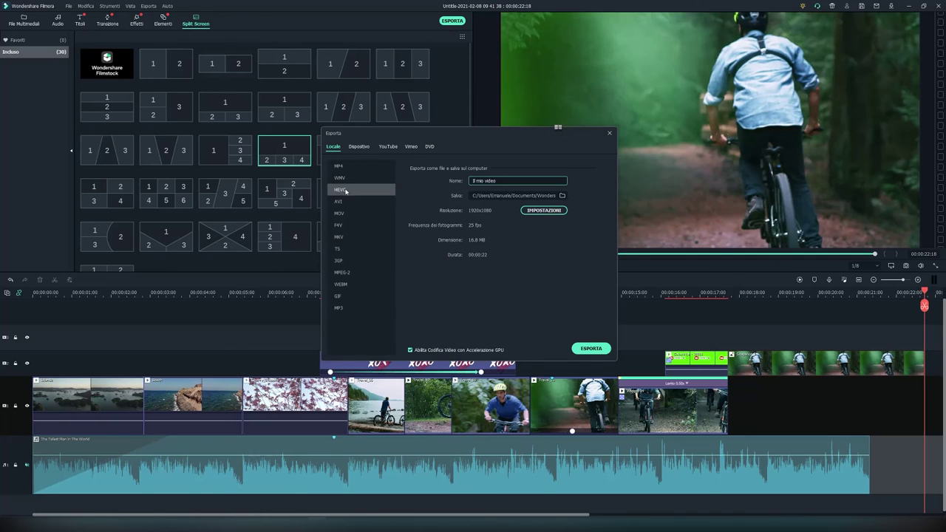
{"action": "left_click", "coordinate": [354, 215]}
{"action": "left_click", "coordinate": [353, 237]}
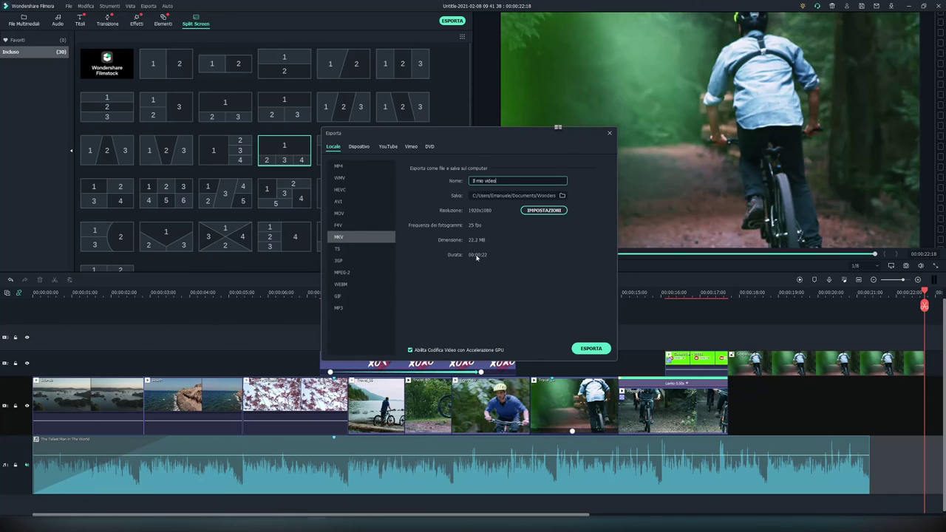
- Set the MKV export's video bit rate to 100000 kbps and apply the settings
{"action": "left_click", "coordinate": [545, 210]}
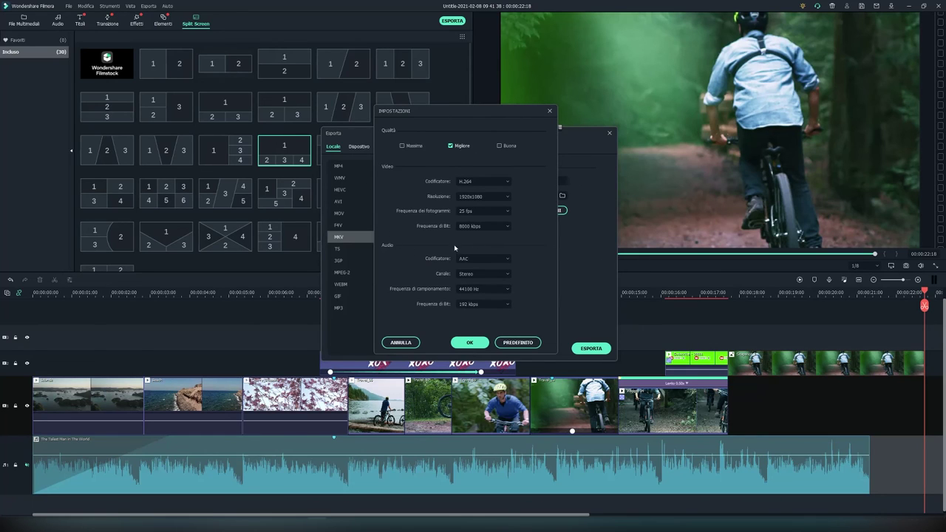
{"action": "left_click", "coordinate": [480, 226]}
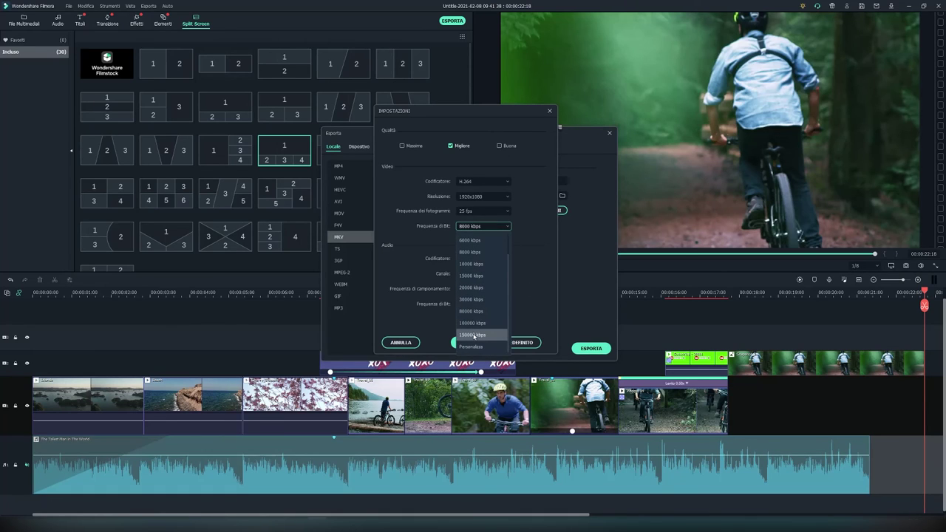
{"action": "left_click", "coordinate": [473, 323]}
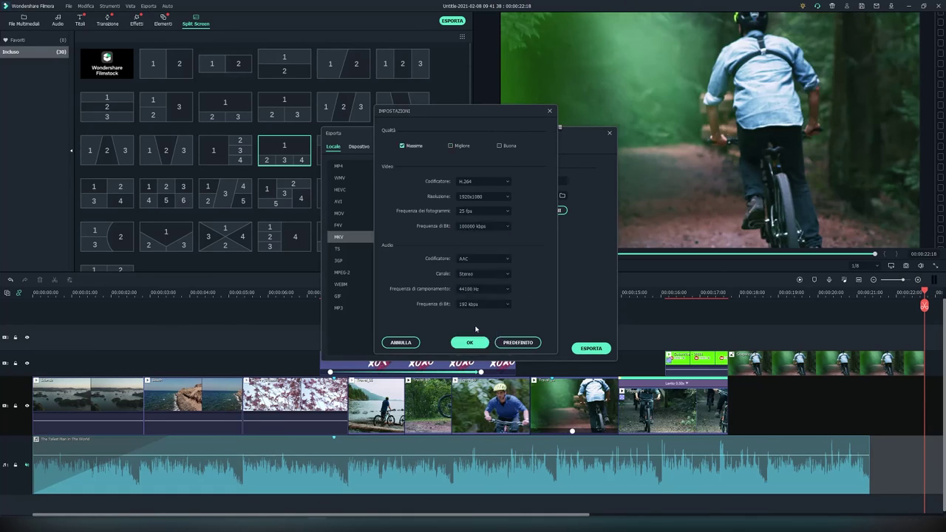
{"action": "left_click", "coordinate": [471, 342]}
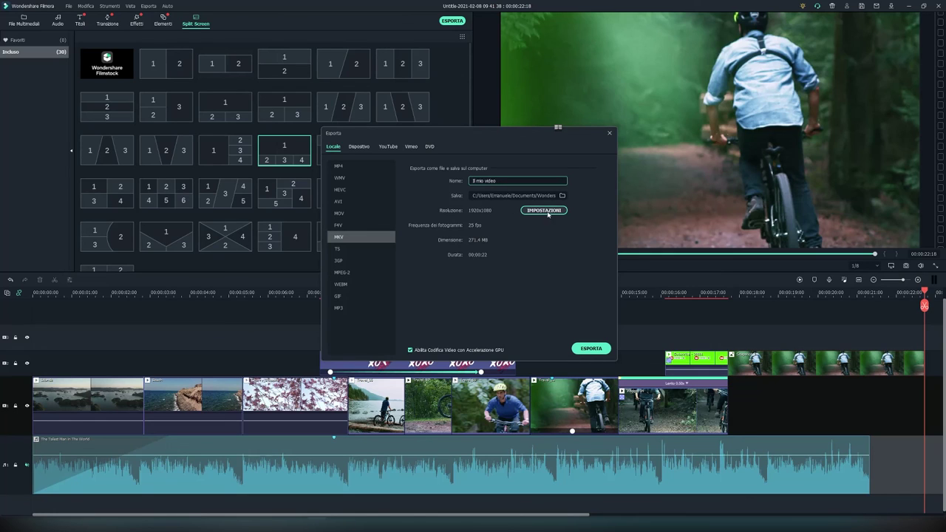
- Examine the device export presets, including Apple TV, PlayStation 4 and Smart Phone
{"action": "left_click", "coordinate": [359, 146]}
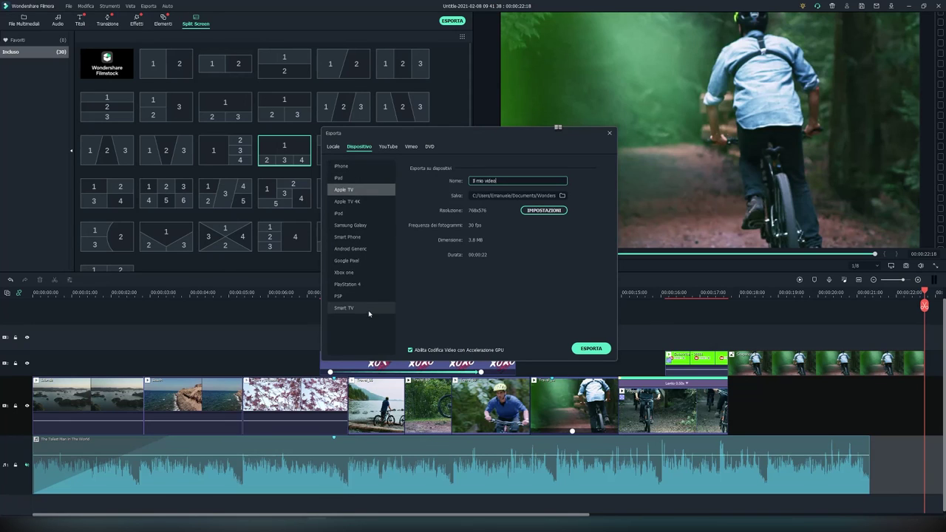
{"action": "left_click", "coordinate": [361, 284]}
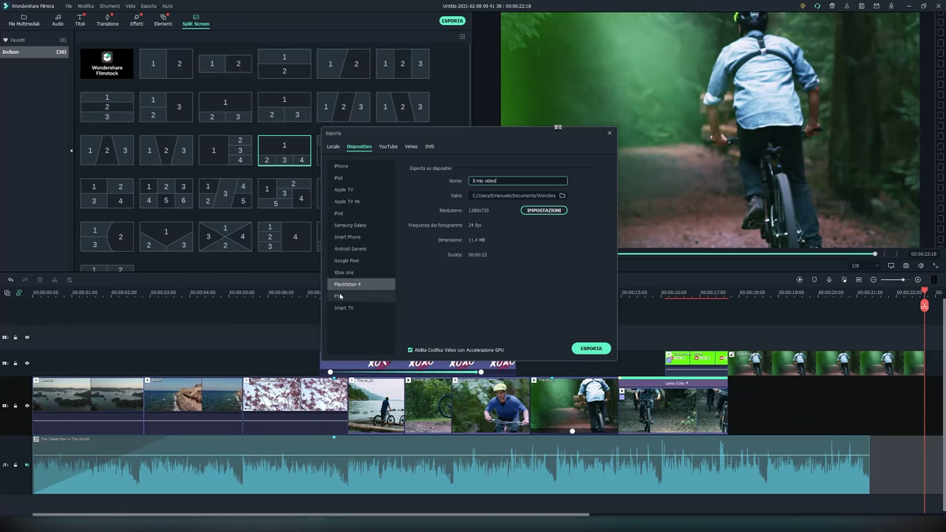
{"action": "left_click", "coordinate": [351, 236]}
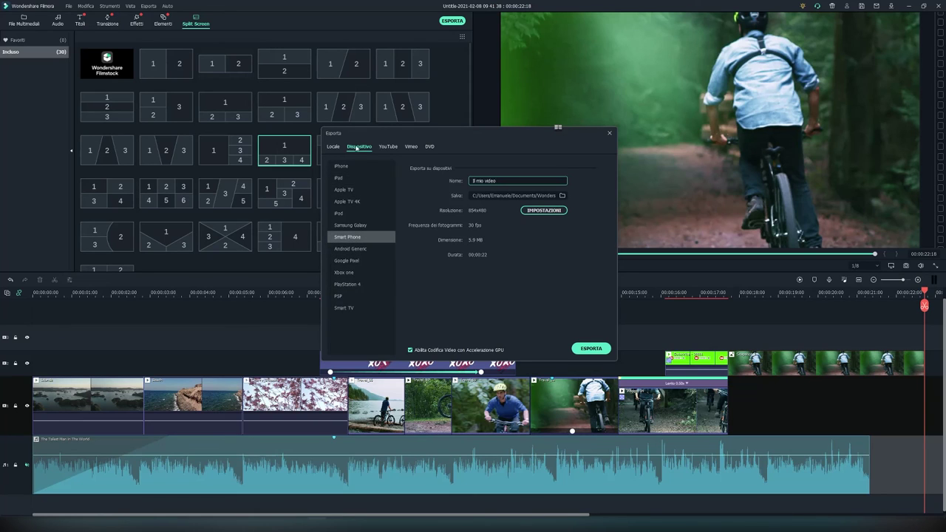
- Examine the YouTube and Vimeo upload options and the DVD export options
{"action": "left_click", "coordinate": [391, 147]}
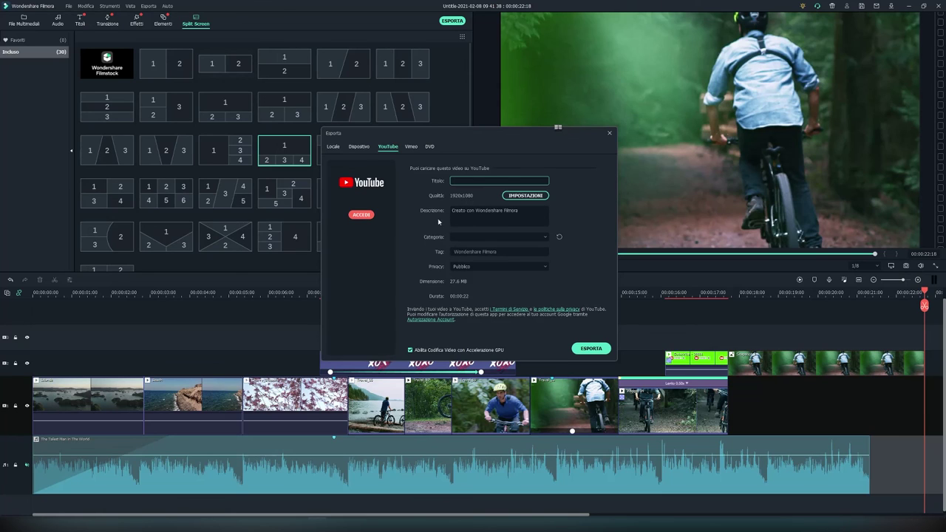
{"action": "left_click", "coordinate": [412, 146]}
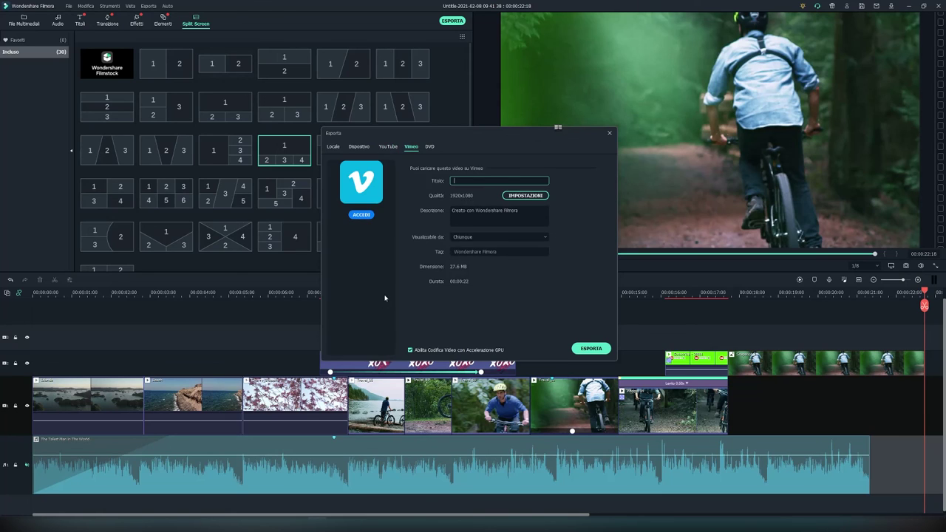
{"action": "left_click", "coordinate": [431, 147]}
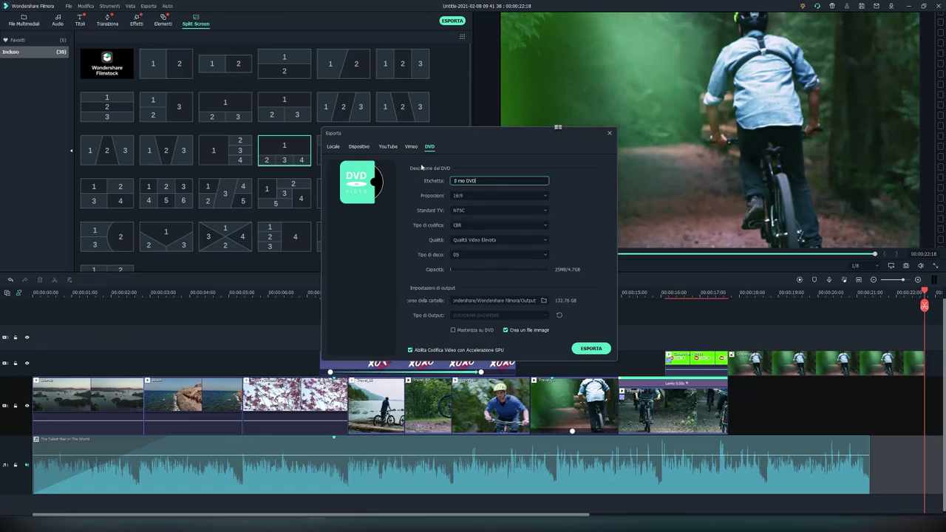